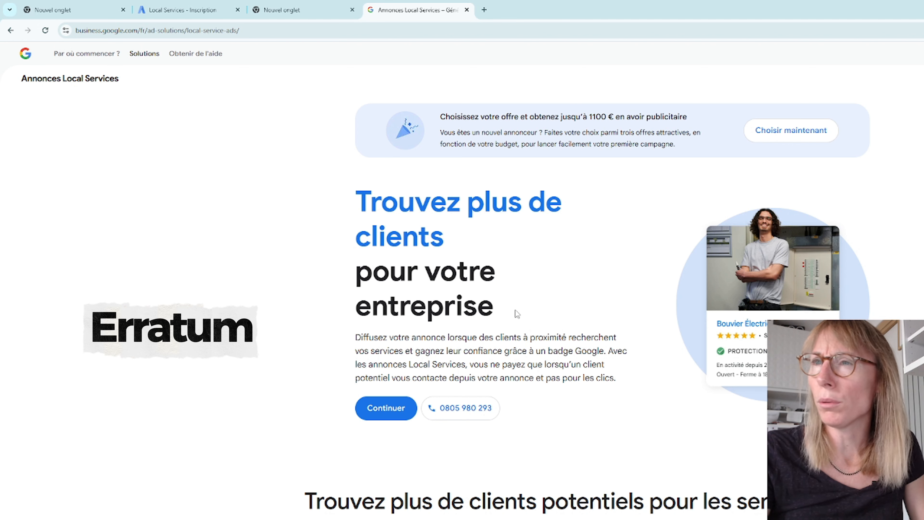
{"action": "left_click_drag", "start_coordinate": [325, 199], "coordinate": [548, 298]}
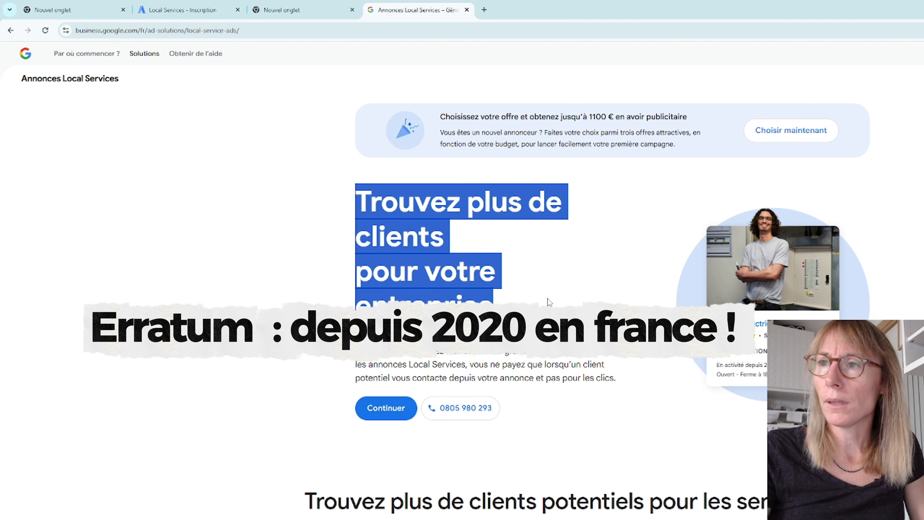
{"action": "left_click", "coordinate": [550, 302]}
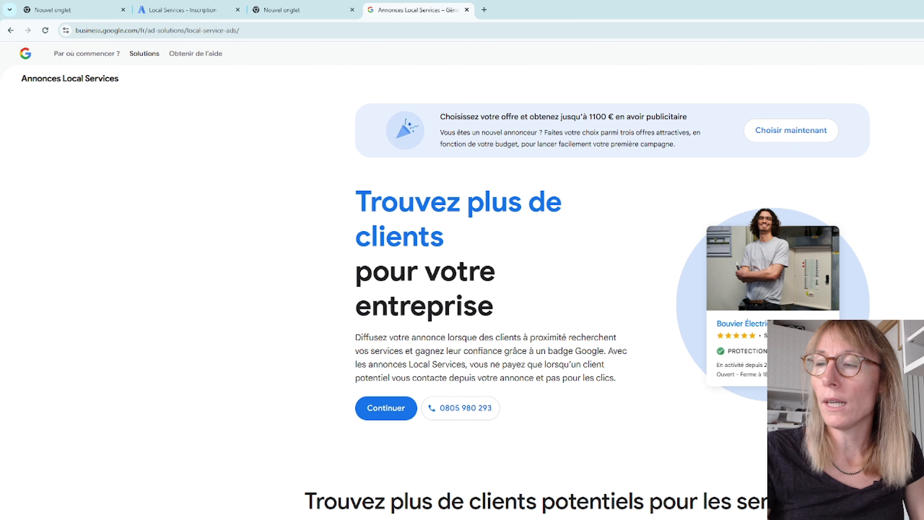
Step: Search Google for "comptable toulouse" in a new tab
{"action": "left_click", "coordinate": [489, 12]}
{"action": "type", "text": "comptable "}
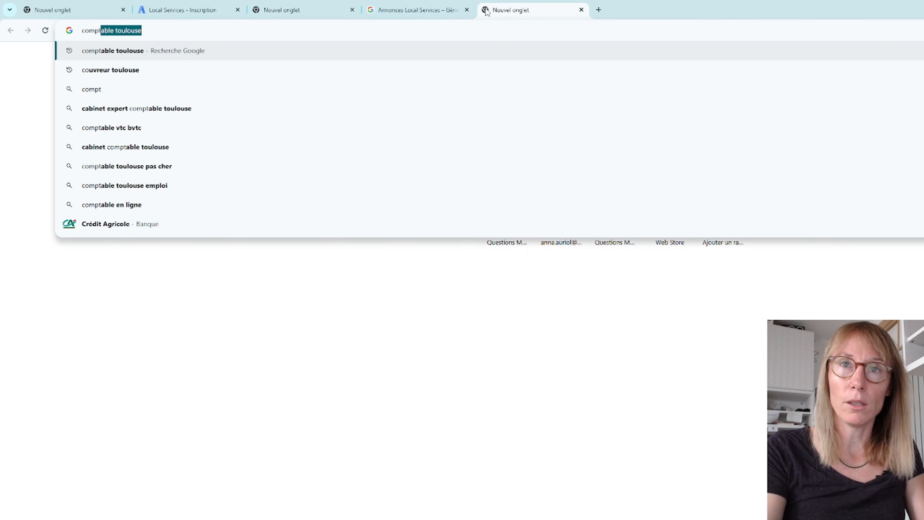
{"action": "type", "text": "toul"}
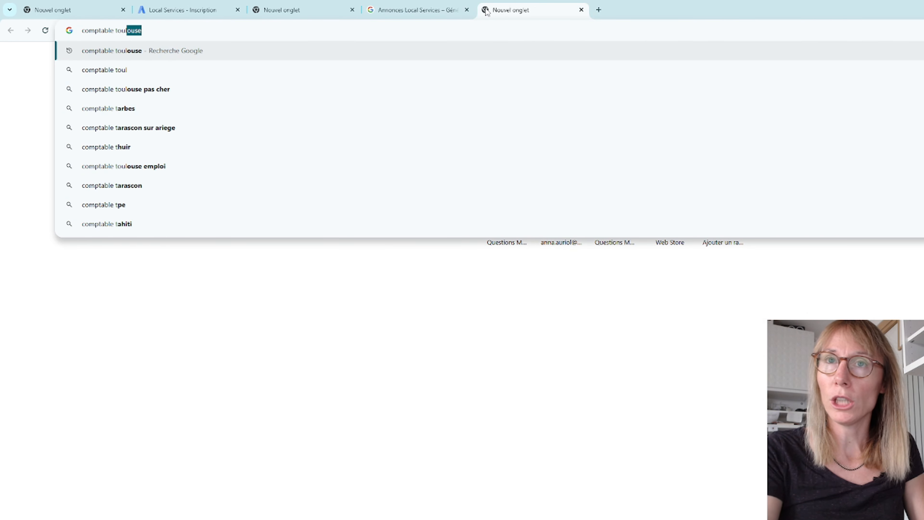
{"action": "key", "text": "Return"}
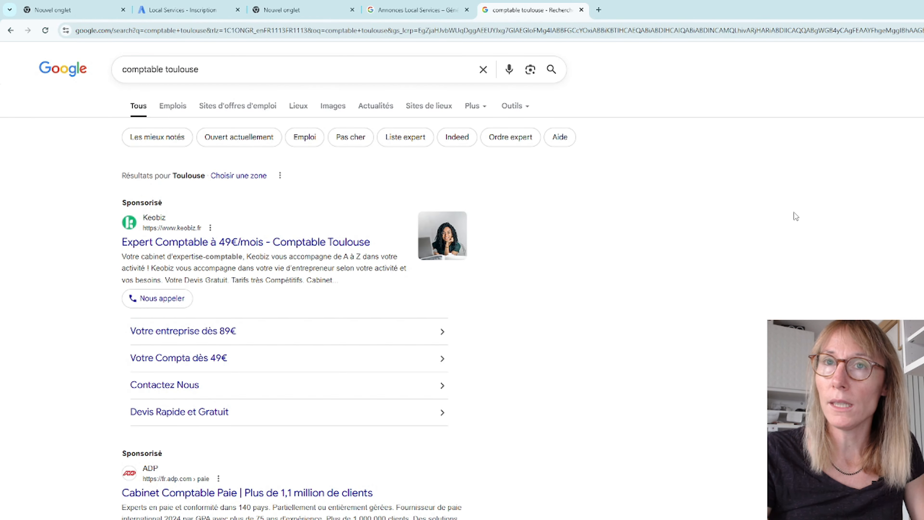
{"action": "left_click_drag", "start_coordinate": [252, 67], "coordinate": [56, 73]}
{"action": "left_click", "coordinate": [228, 67]}
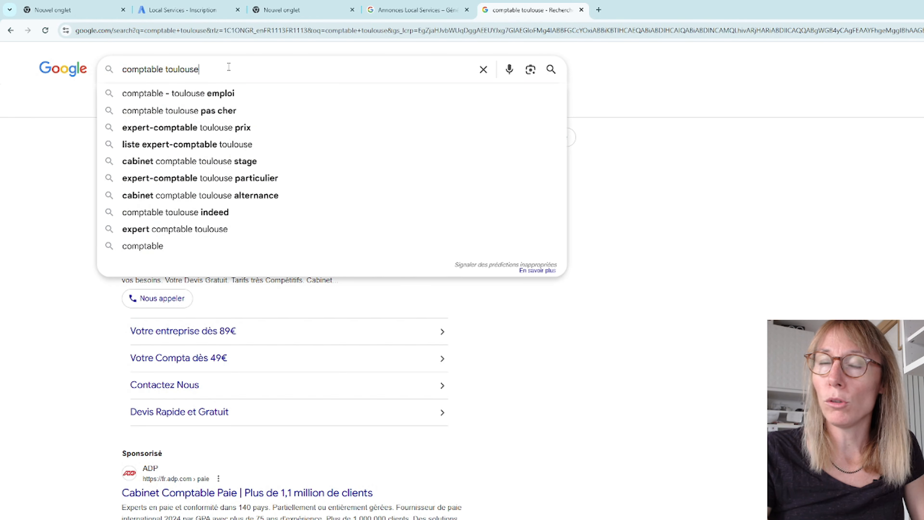
{"action": "left_click", "coordinate": [743, 158]}
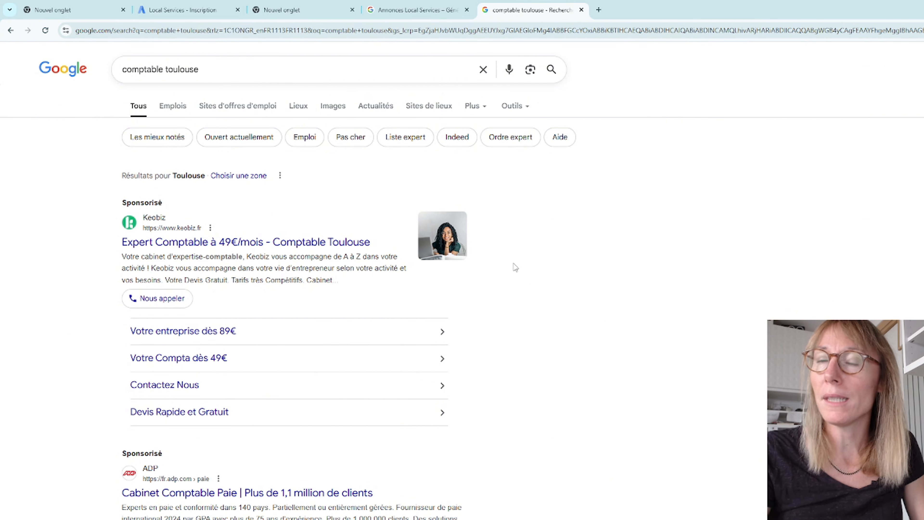
Step: Search Google for "couvreur toulouse" in a new tab and compare its sponsored results with those for "comptable toulouse"
{"action": "left_click", "coordinate": [598, 10]}
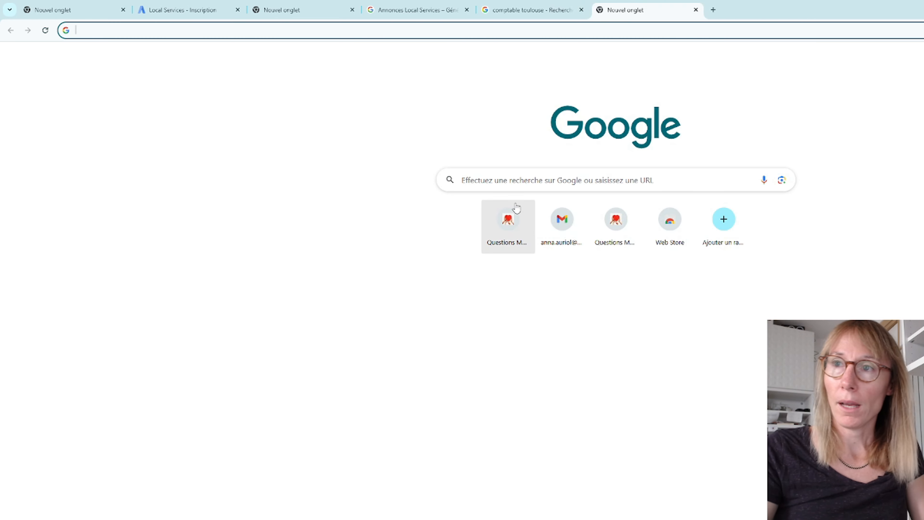
{"action": "left_click", "coordinate": [516, 180]}
{"action": "type", "text": "couvreur"}
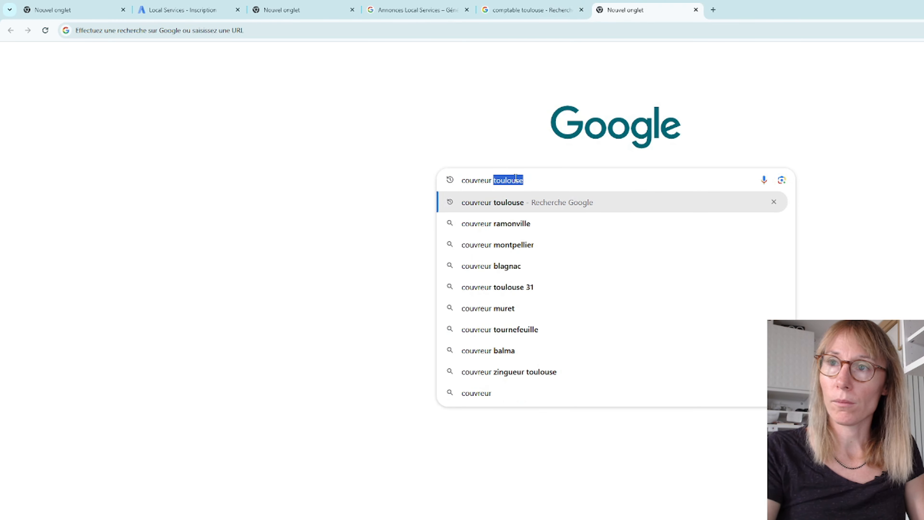
{"action": "key", "text": "Return"}
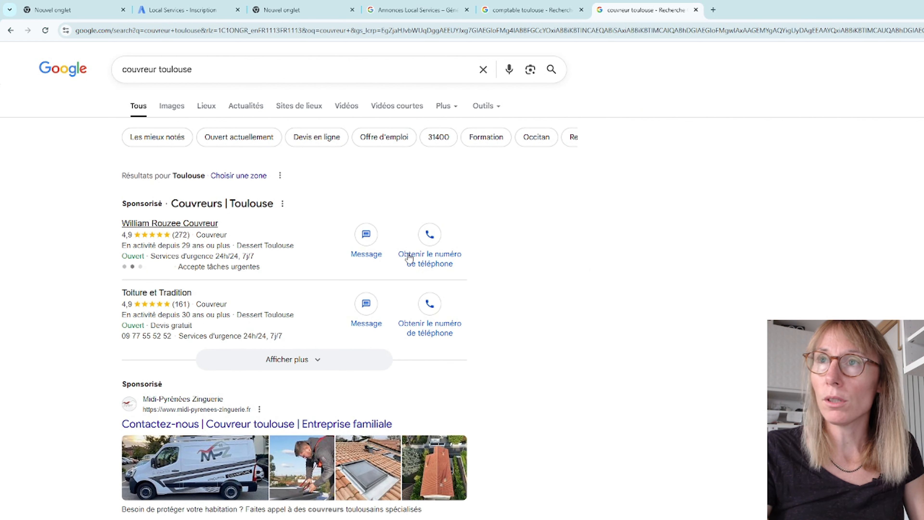
{"action": "left_click", "coordinate": [535, 7]}
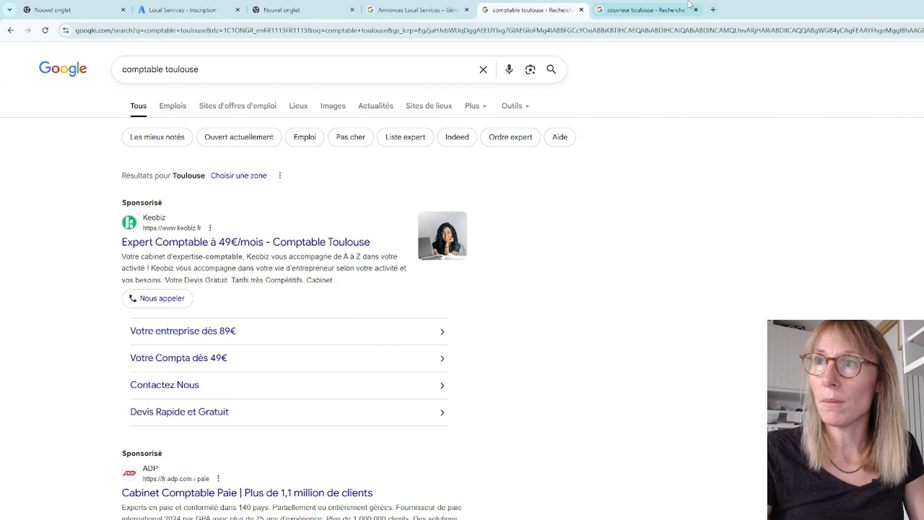
{"action": "left_click", "coordinate": [662, 8]}
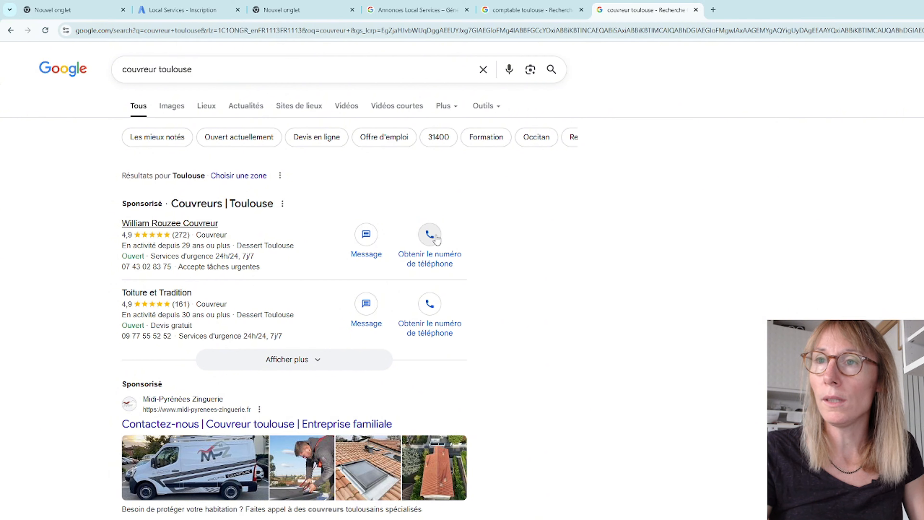
Step: Check the message request form and the phone number option of the first sponsored roofer, closing each without contacting the business
{"action": "left_click", "coordinate": [366, 234]}
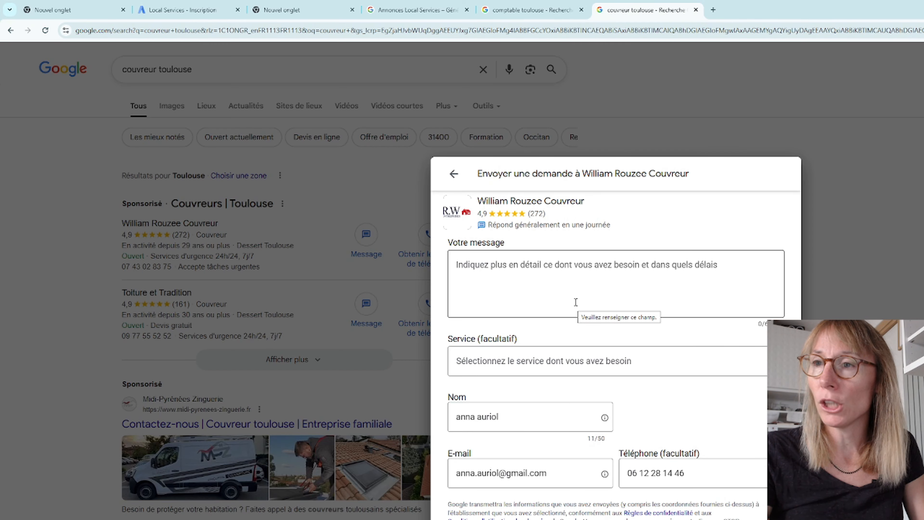
{"action": "left_click", "coordinate": [891, 295]}
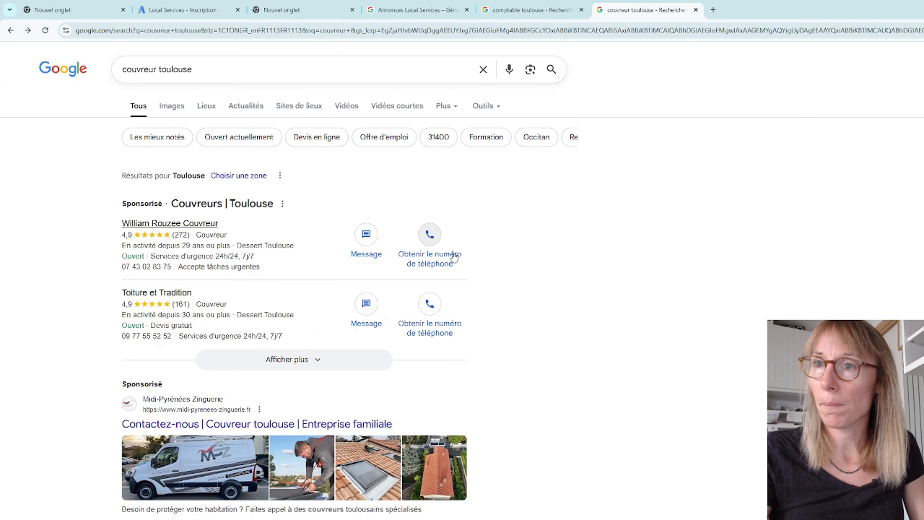
{"action": "left_click", "coordinate": [431, 242]}
{"action": "left_click", "coordinate": [671, 296]}
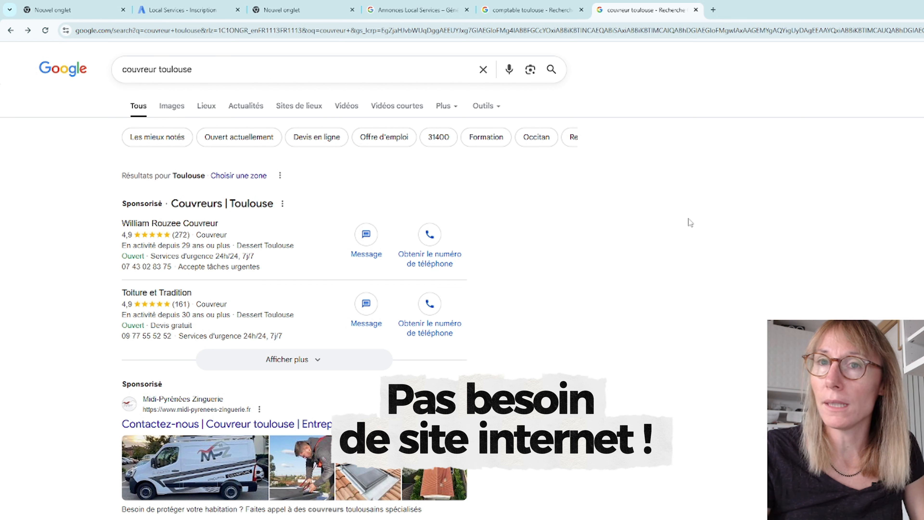
Step: Search Google for the first sponsored roofer's copied business name, then return to the "couvreur toulouse" results
{"action": "left_click_drag", "start_coordinate": [121, 223], "coordinate": [220, 224]}
{"action": "key", "text": "ctrl+c"}
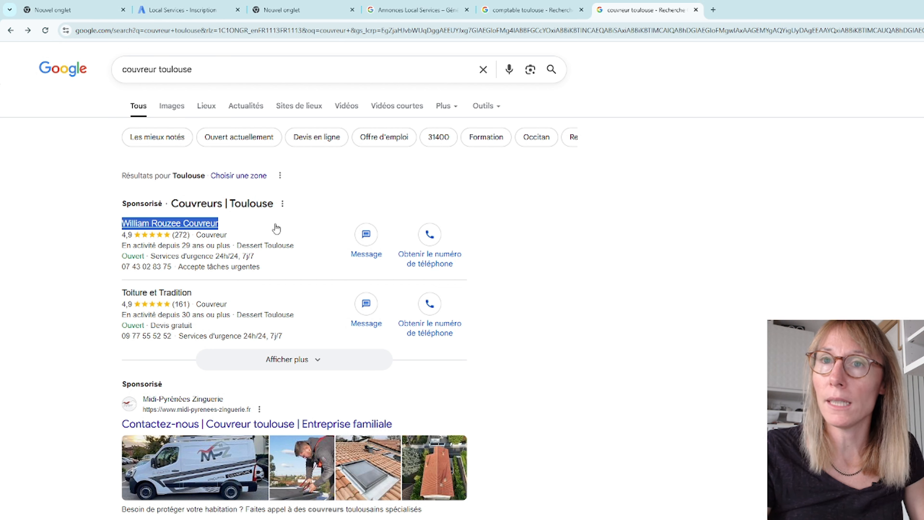
{"action": "left_click", "coordinate": [213, 69]}
{"action": "key", "text": "ctrl+a"}
{"action": "key", "text": "ctrl+v"}
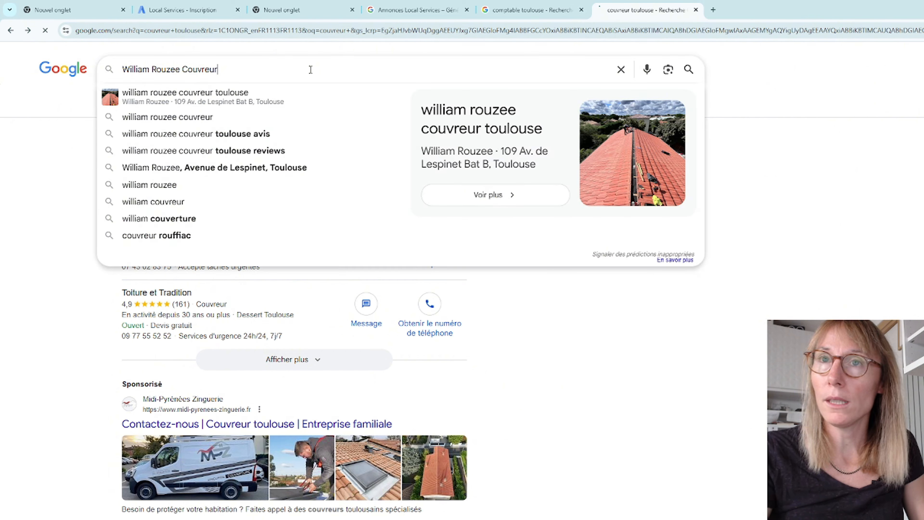
{"action": "key", "text": "Return"}
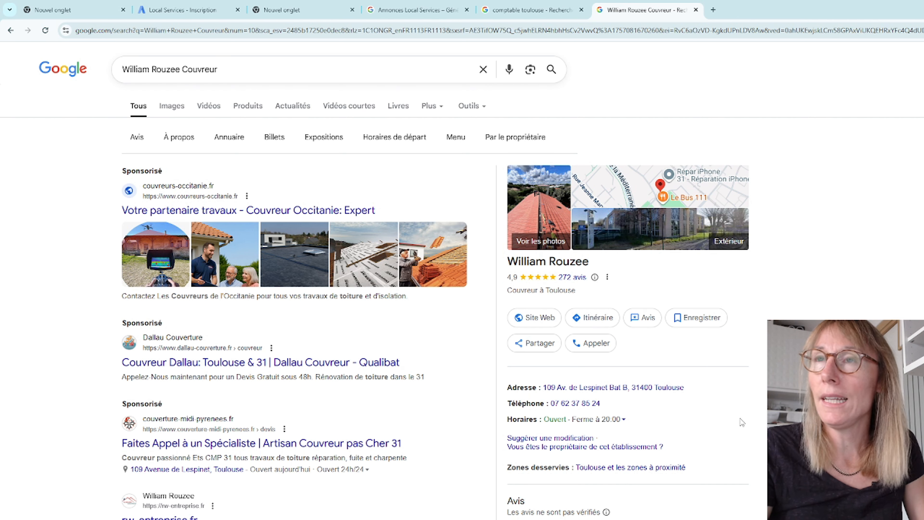
{"action": "left_click", "coordinate": [11, 30]}
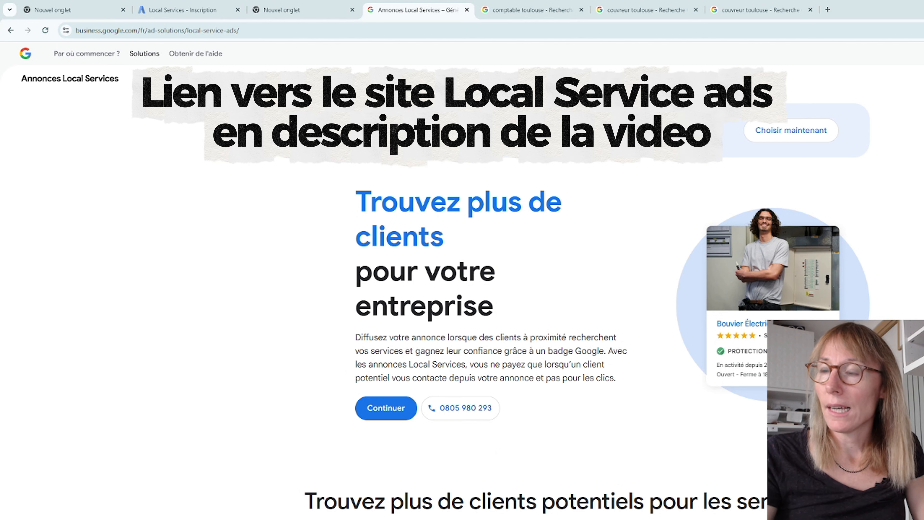
Step: Examine the list of eligible home services on the Annonces Local Services page, including "aménagement paysager"
{"action": "scroll", "coordinate": [724, 423], "scroll_direction": "down", "scroll_amount": 10}
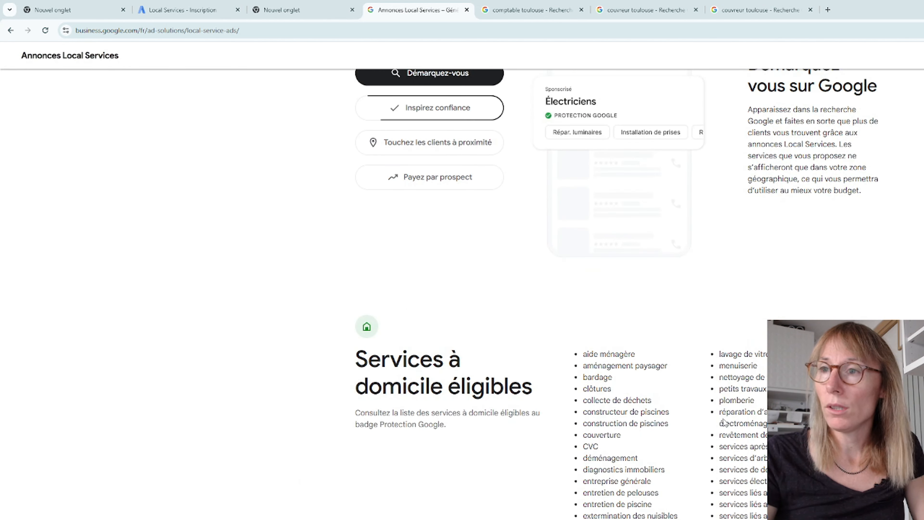
{"action": "left_click_drag", "start_coordinate": [584, 354], "coordinate": [777, 509]}
{"action": "left_click", "coordinate": [777, 509]}
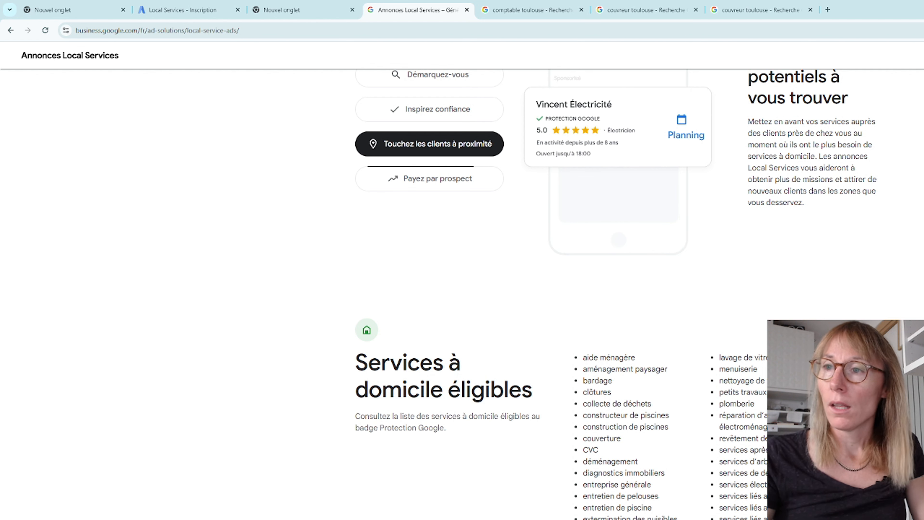
{"action": "triple_click", "coordinate": [592, 366]}
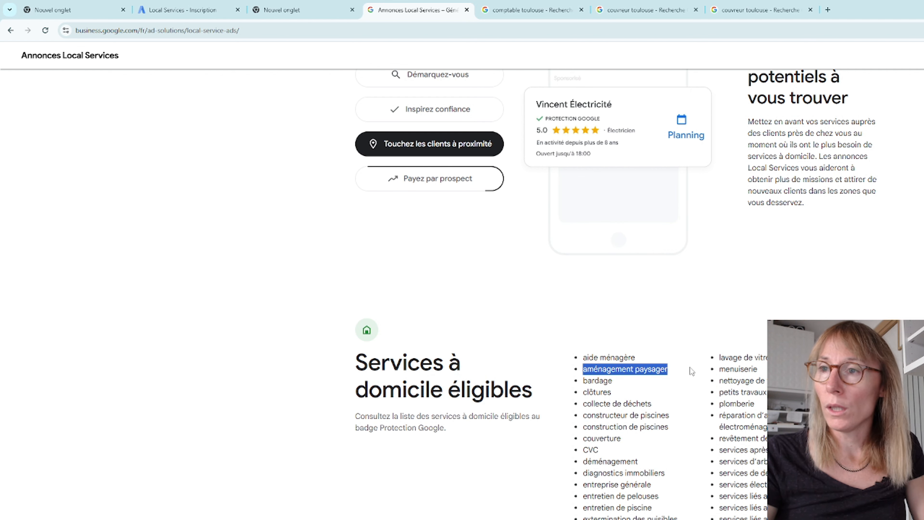
{"action": "double_click", "coordinate": [650, 368]}
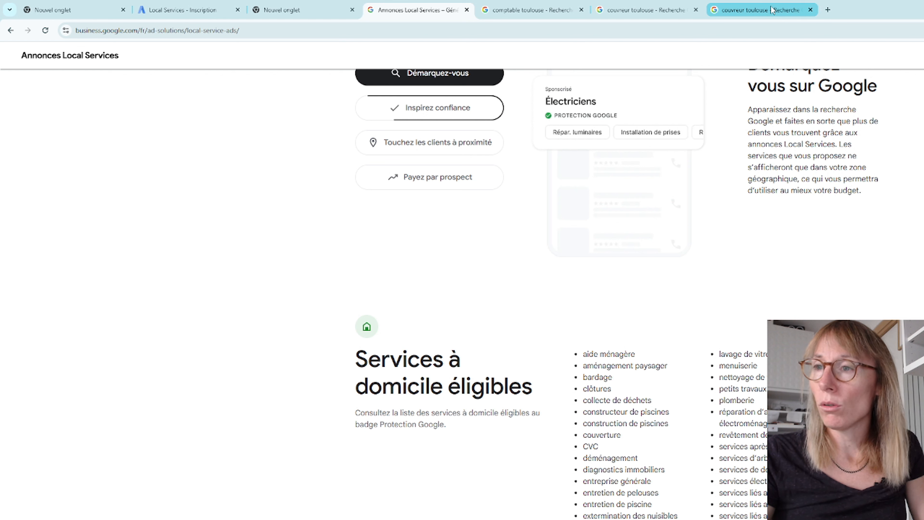
Step: Expand the sponsored roofers block in the "couvreur toulouse" results and review the listed businesses
{"action": "mouse_move", "coordinate": [766, 10]}
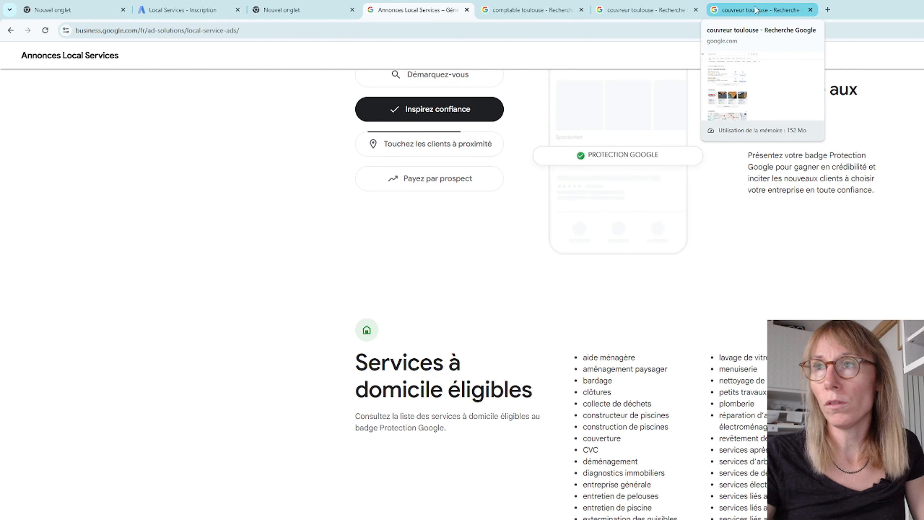
{"action": "left_click", "coordinate": [738, 11]}
{"action": "triple_click", "coordinate": [247, 70]}
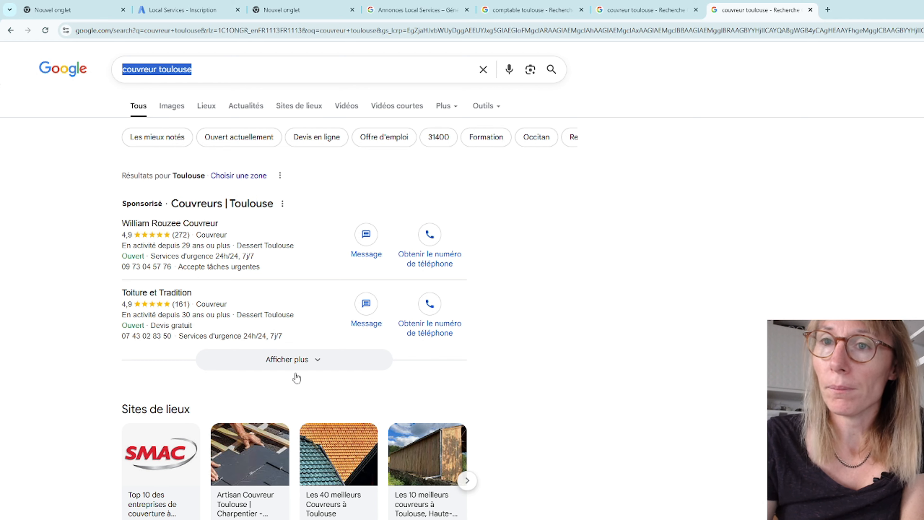
{"action": "left_click", "coordinate": [310, 360]}
{"action": "scroll", "coordinate": [625, 316], "scroll_direction": "down", "scroll_amount": 4}
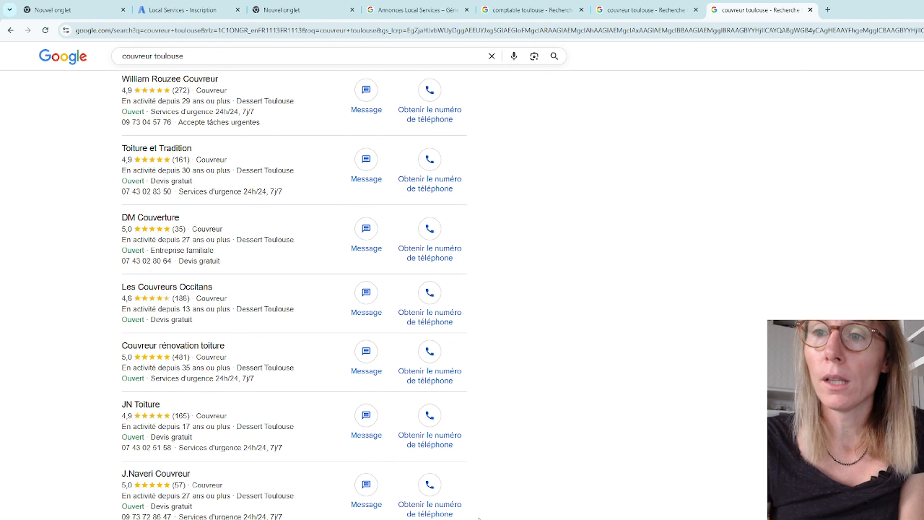
{"action": "scroll", "coordinate": [602, 487], "scroll_direction": "up", "scroll_amount": 1}
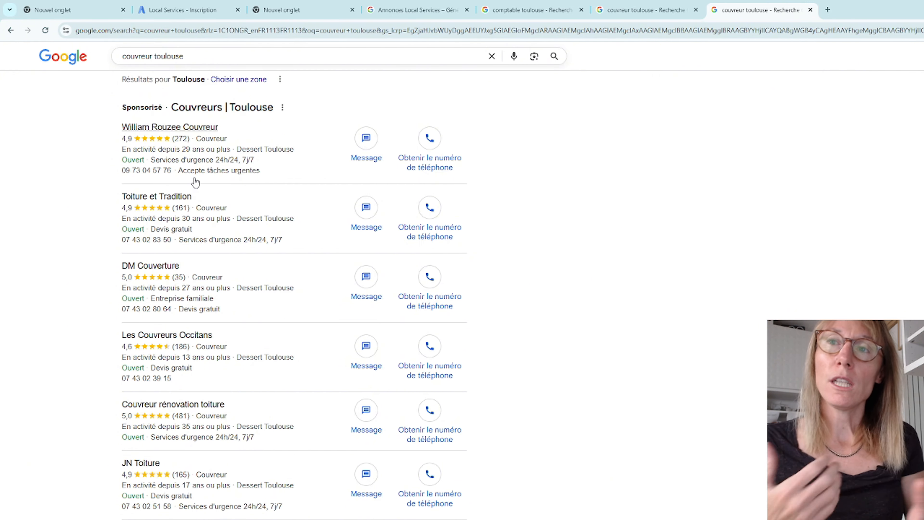
{"action": "scroll", "coordinate": [196, 182], "scroll_direction": "up", "scroll_amount": 3}
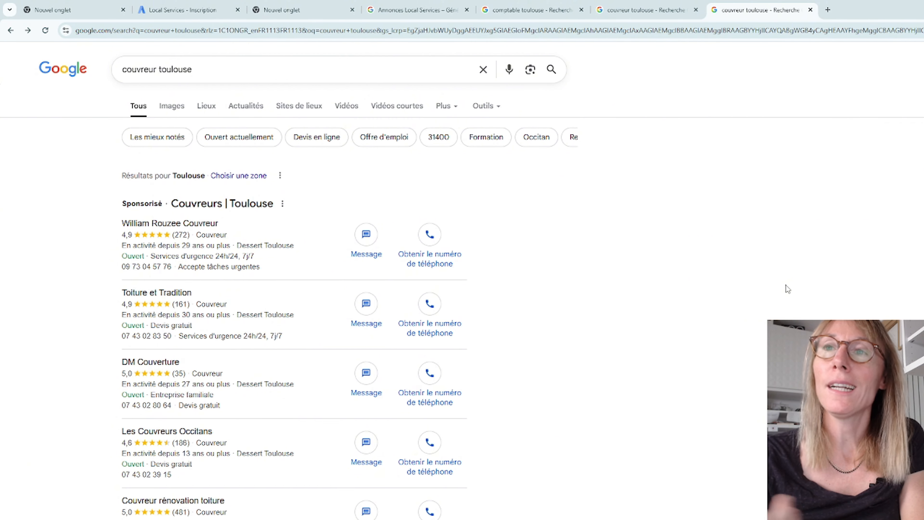
Step: View the Keobiz ad's landing page from the "comptable toulouse" results, then go back and return to the "couvreur toulouse" results
{"action": "left_click", "coordinate": [528, 9]}
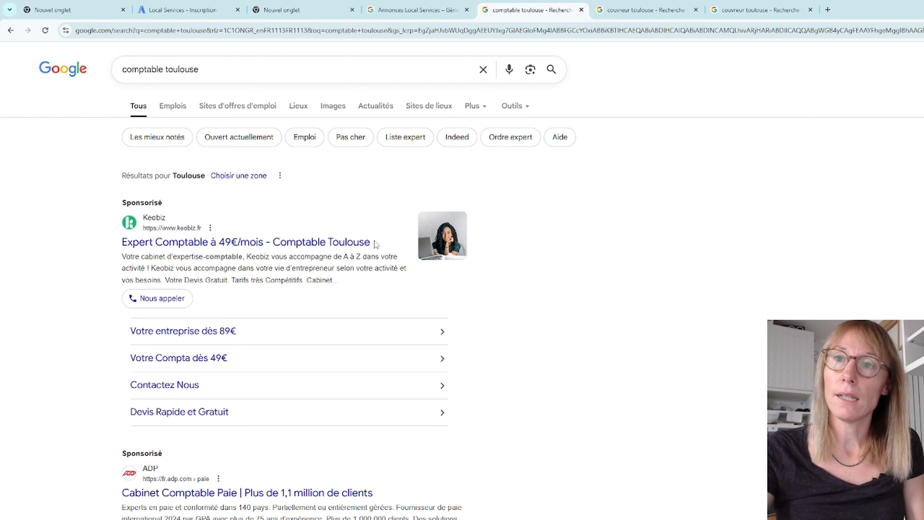
{"action": "left_click", "coordinate": [322, 244]}
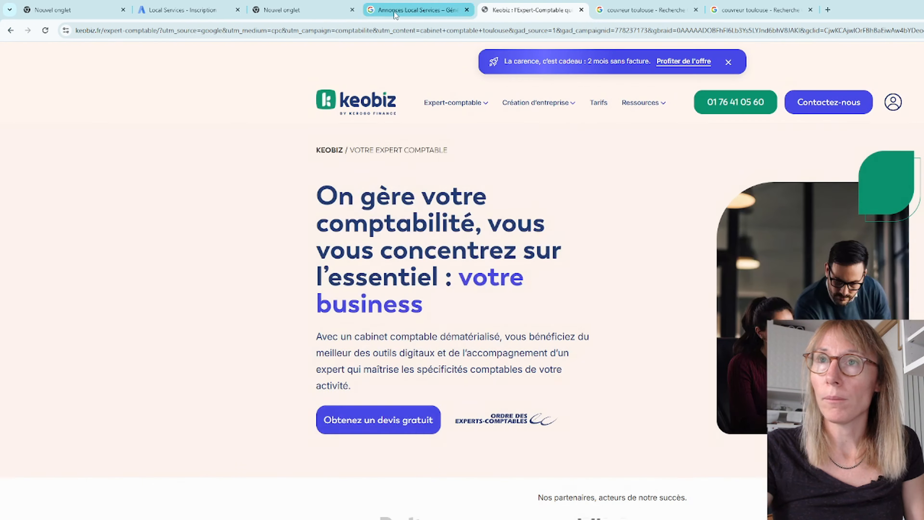
{"action": "left_click", "coordinate": [405, 9]}
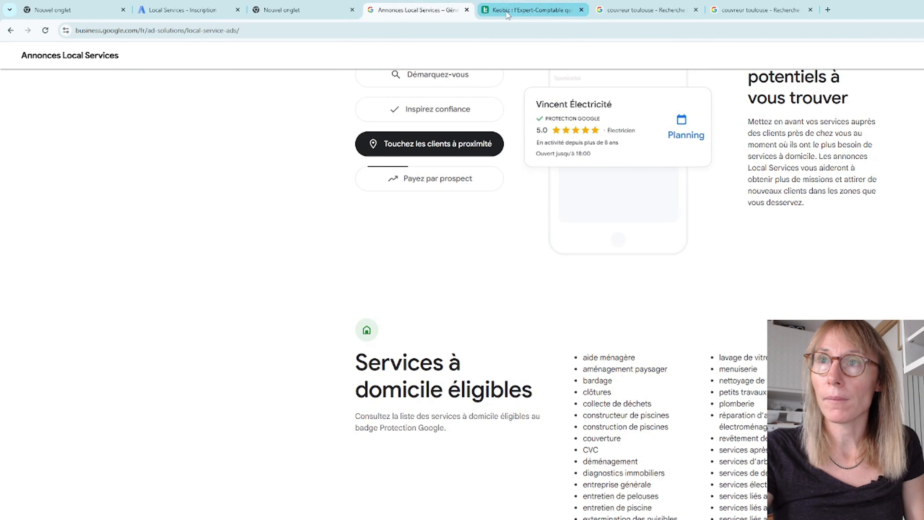
{"action": "left_click", "coordinate": [528, 10]}
{"action": "left_click", "coordinate": [11, 31]}
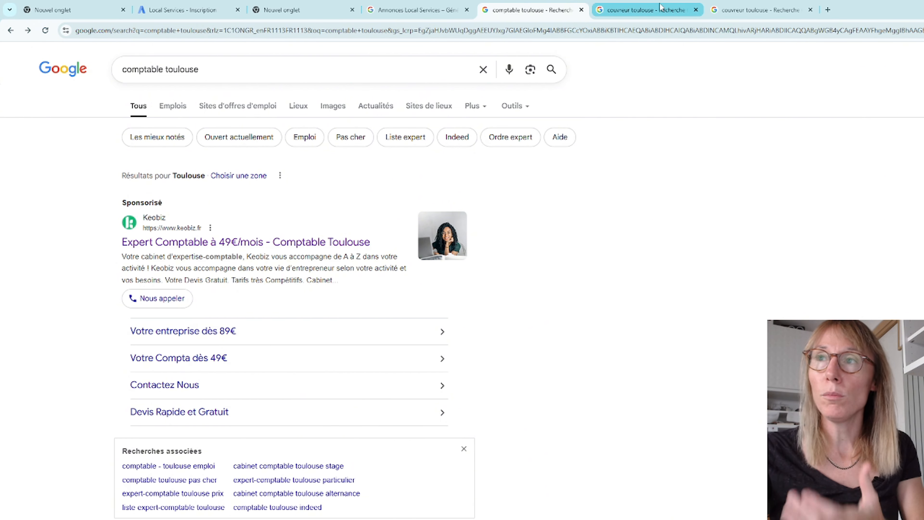
{"action": "left_click", "coordinate": [660, 11]}
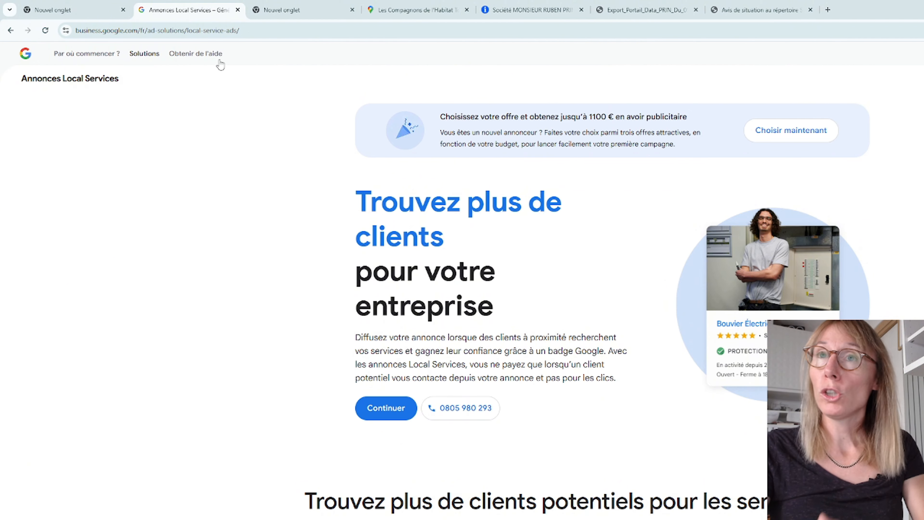
Step: Highlight the web address of the Annonces Local Services page without changing it
{"action": "left_click", "coordinate": [268, 30]}
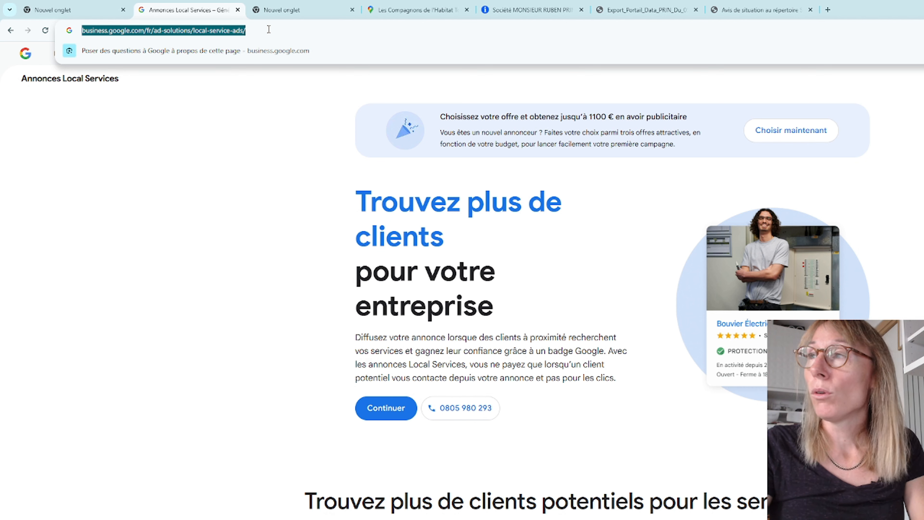
{"action": "key", "text": "Escape"}
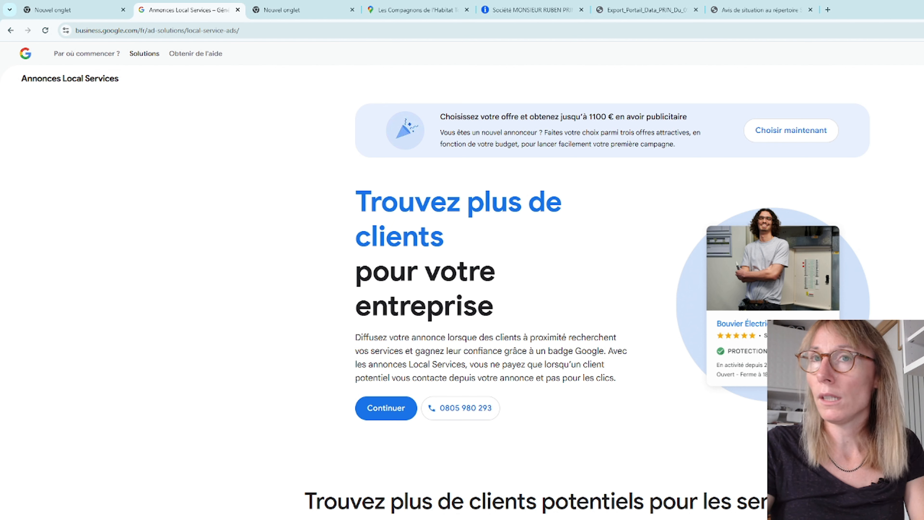
Step: Start creating the Local Services profile and copy the company name from the roofer's Google Maps listing
{"action": "key", "text": "F5"}
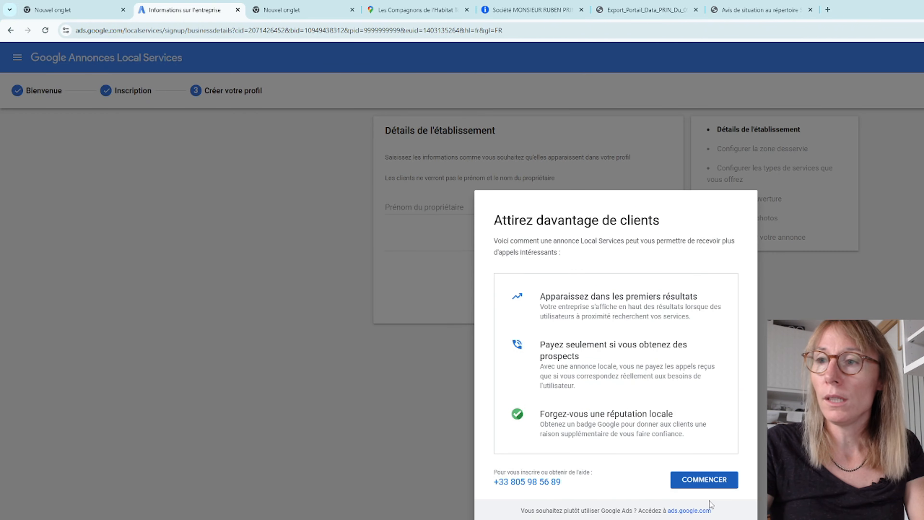
{"action": "left_click", "coordinate": [704, 481]}
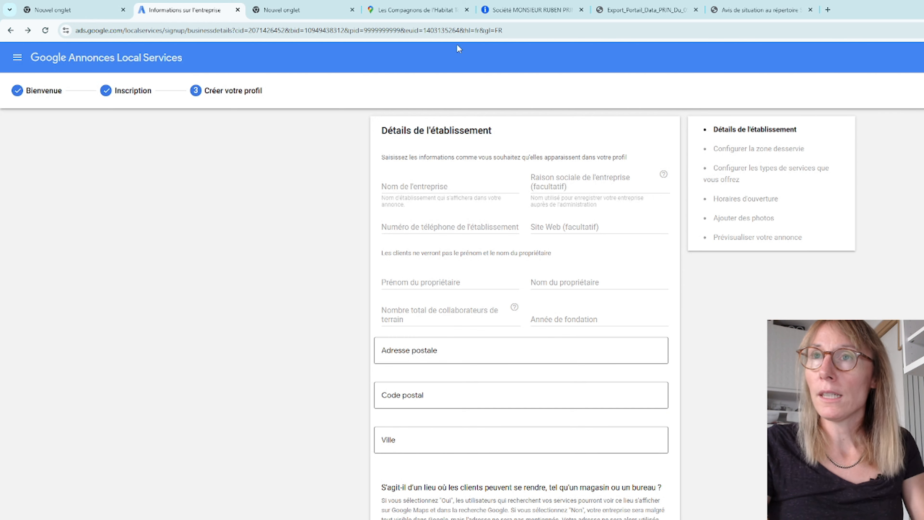
{"action": "left_click", "coordinate": [428, 10]}
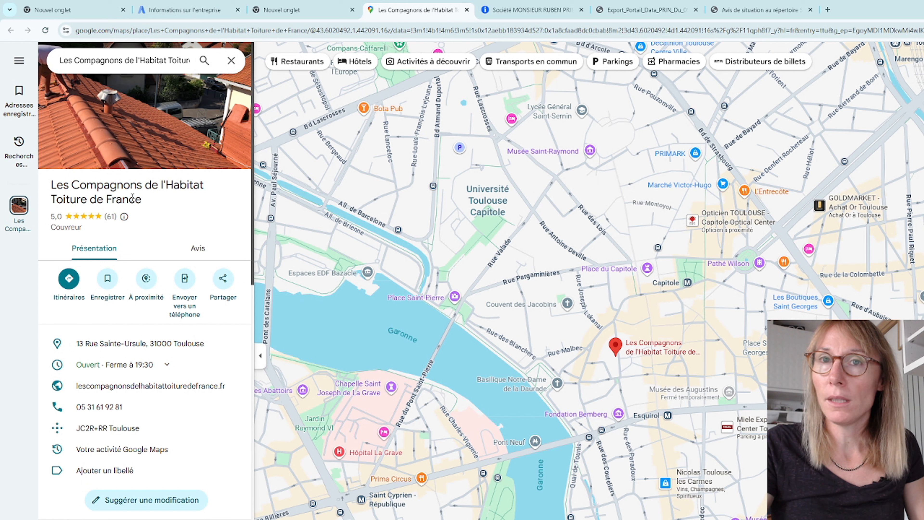
{"action": "left_click_drag", "start_coordinate": [51, 181], "coordinate": [138, 199]}
{"action": "triple_click", "coordinate": [148, 203]}
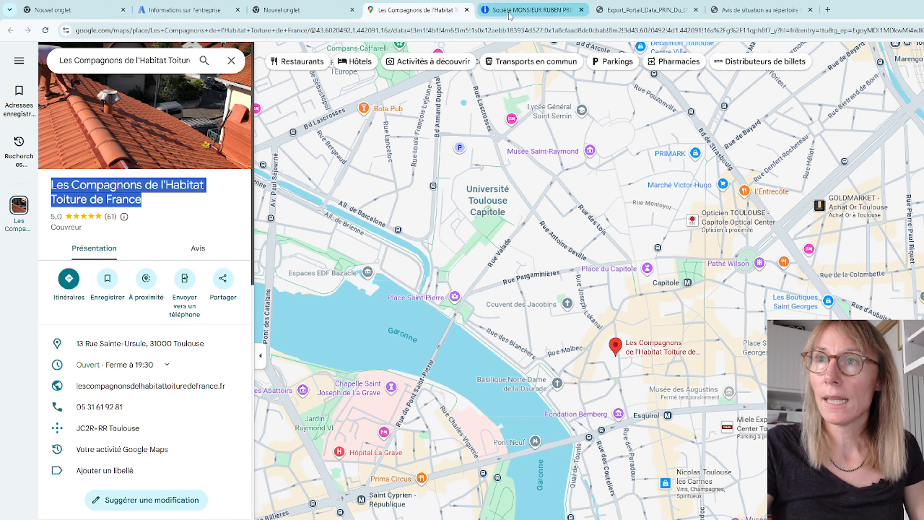
Step: Review the company's legal information on Societe.com and the heading of its INPI registration certificate
{"action": "left_click", "coordinate": [517, 10]}
{"action": "left_click", "coordinate": [686, 260]}
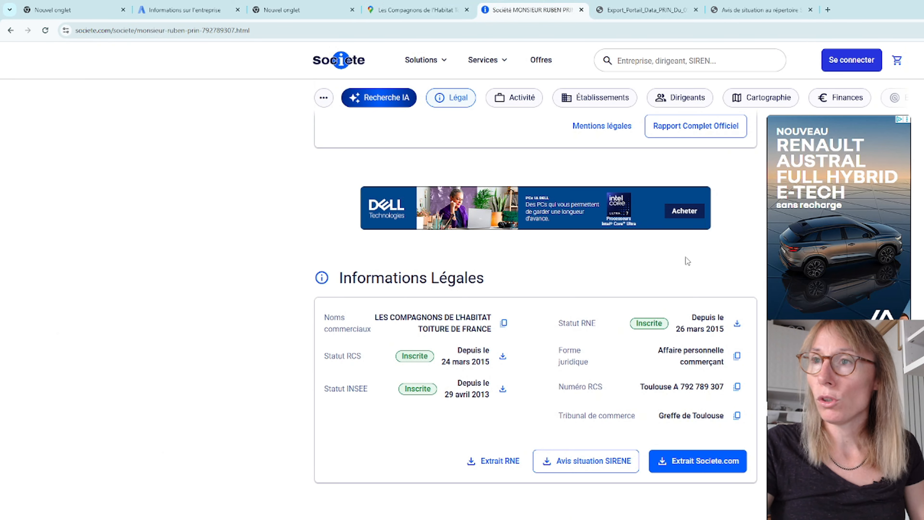
{"action": "scroll", "coordinate": [556, 293], "scroll_direction": "down", "scroll_amount": 4}
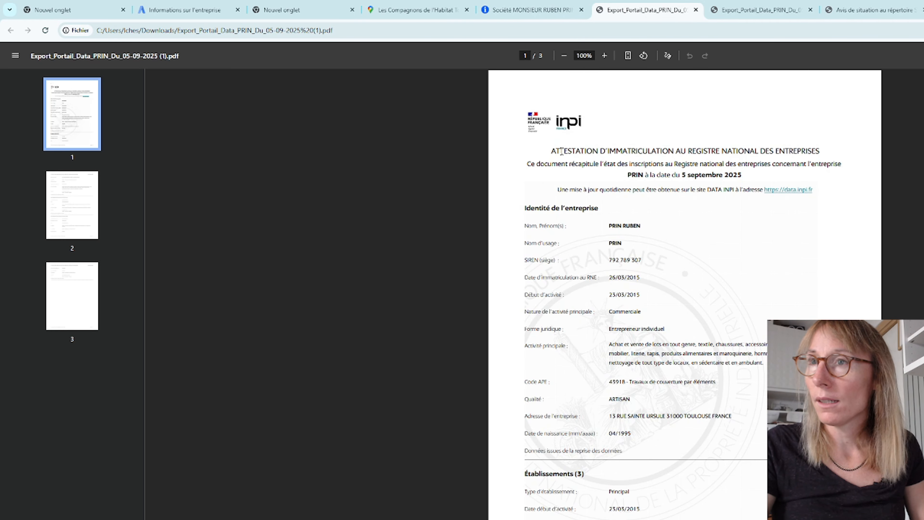
{"action": "left_click_drag", "start_coordinate": [551, 149], "coordinate": [835, 169]}
{"action": "left_click", "coordinate": [551, 141]}
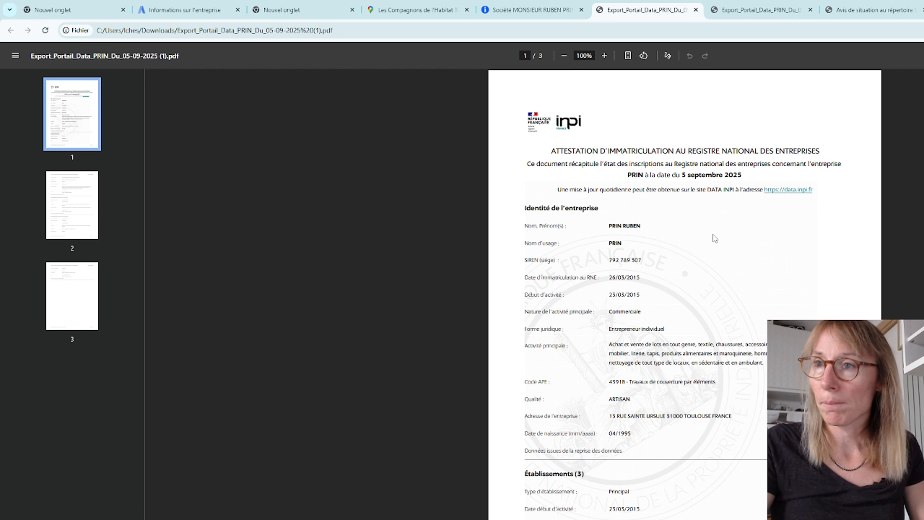
Step: Enter "Les Compagnons de l'Habitat Toiture de France" as the business name in the Local Services business details
{"action": "left_click", "coordinate": [204, 10]}
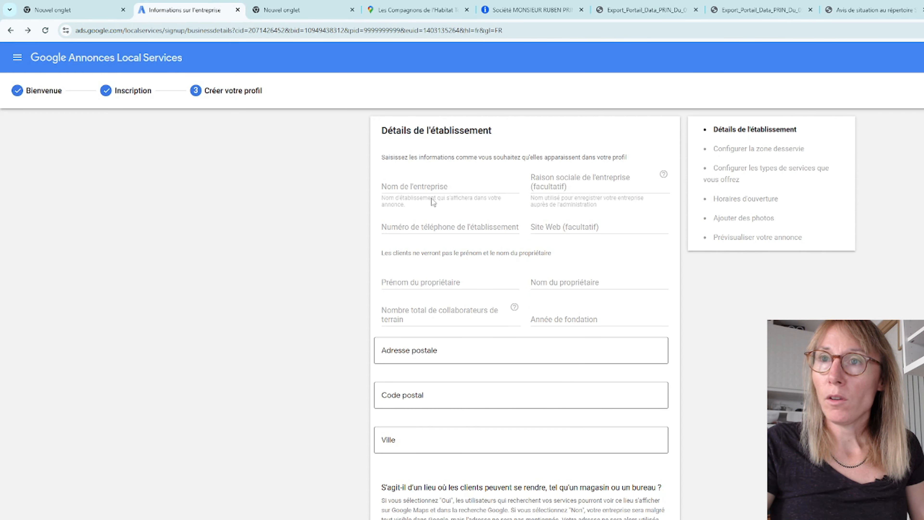
{"action": "left_click", "coordinate": [414, 186]}
{"action": "key", "text": "ctrl+v"}
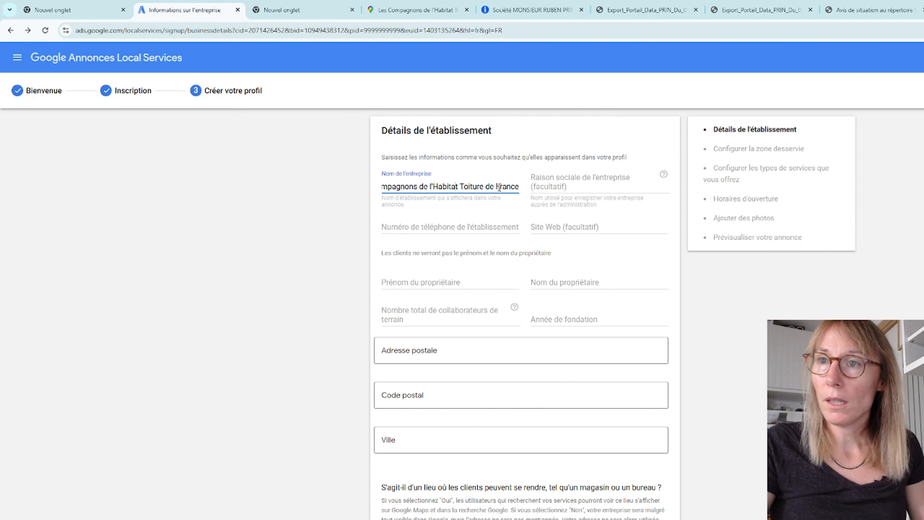
{"action": "left_click_drag", "start_coordinate": [499, 187], "coordinate": [342, 187]}
{"action": "left_click", "coordinate": [453, 196]}
{"action": "left_click_drag", "start_coordinate": [420, 186], "coordinate": [470, 187]}
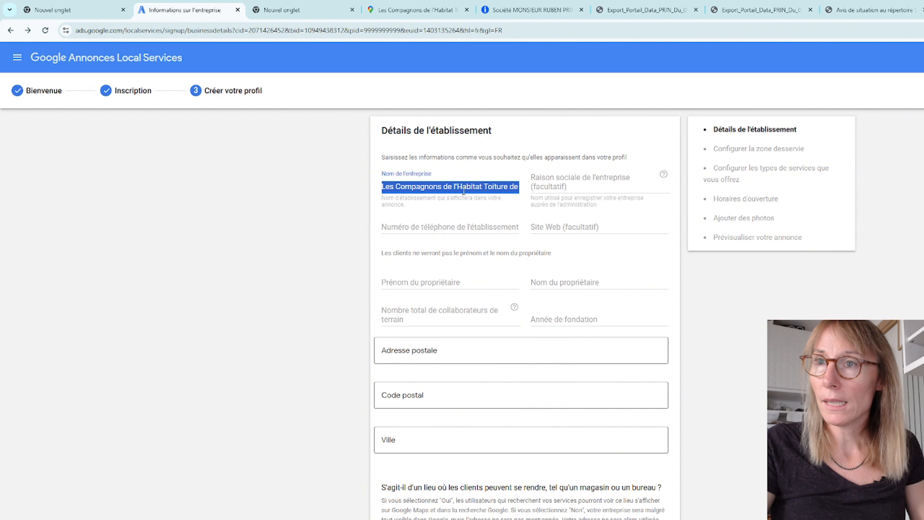
{"action": "left_click", "coordinate": [467, 187]}
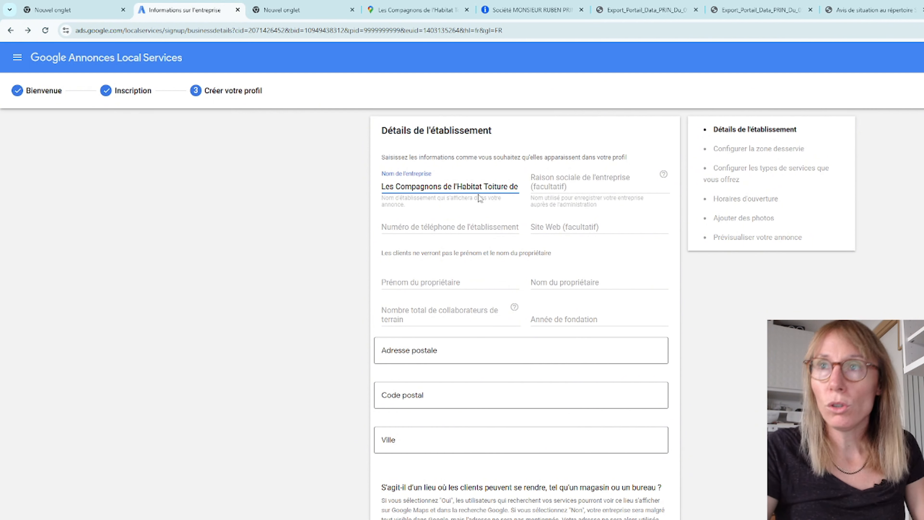
Step: Check the company's legal information on Societe.com and the owner's name in the INPI registration certificate
{"action": "left_click", "coordinate": [518, 10]}
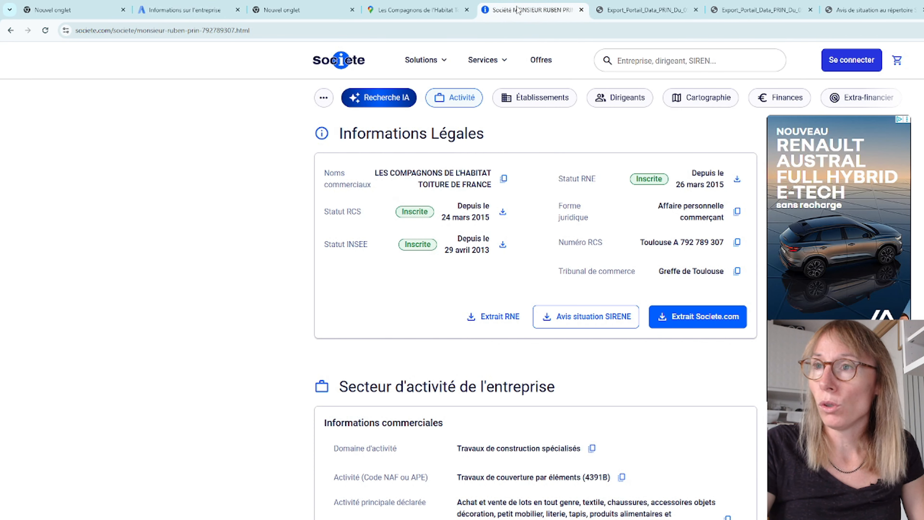
{"action": "left_click", "coordinate": [642, 10]}
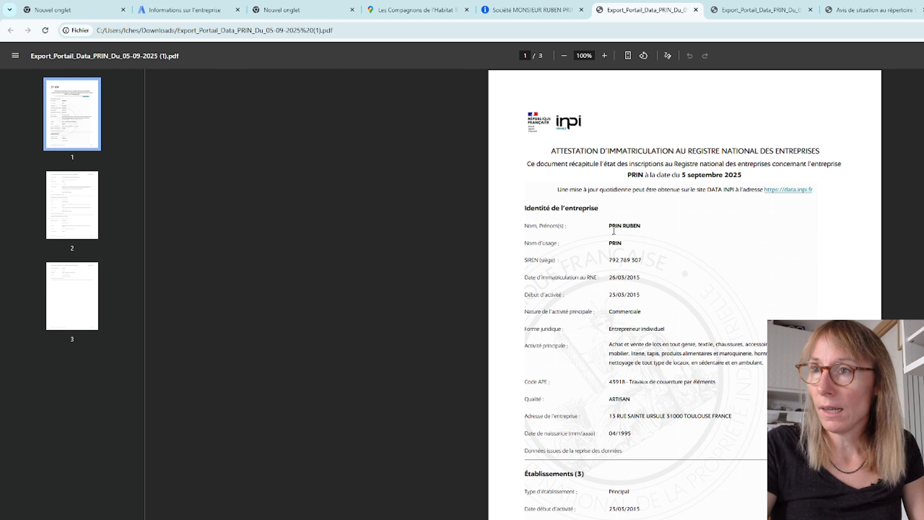
{"action": "mouse_move", "coordinate": [608, 226]}
{"action": "left_mouse_down"}
{"action": "mouse_move", "coordinate": [648, 225]}
{"action": "mouse_move", "coordinate": [606, 226]}
{"action": "left_mouse_up"}
{"action": "left_click", "coordinate": [661, 237]}
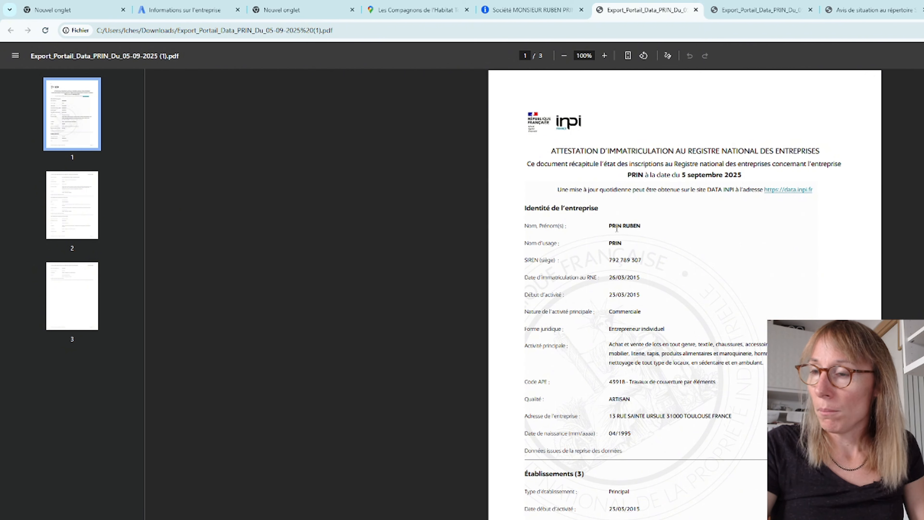
Step: Highlight the trade name on the second page of the INPI registration certificate
{"action": "scroll", "coordinate": [635, 237], "scroll_direction": "down", "scroll_amount": 4}
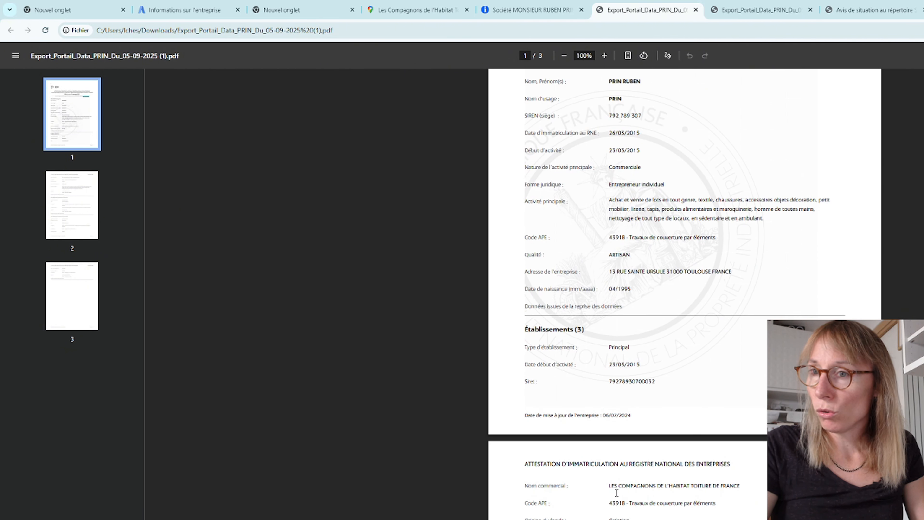
{"action": "mouse_move", "coordinate": [609, 486]}
{"action": "left_mouse_down"}
{"action": "mouse_move", "coordinate": [740, 486]}
{"action": "mouse_move", "coordinate": [606, 484]}
{"action": "left_mouse_up"}
{"action": "left_click", "coordinate": [737, 488]}
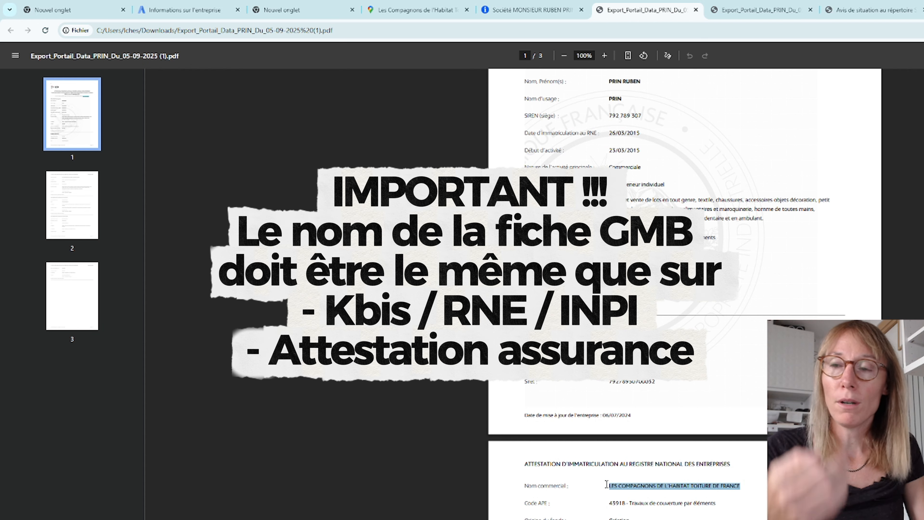
{"action": "left_click", "coordinate": [512, 486]}
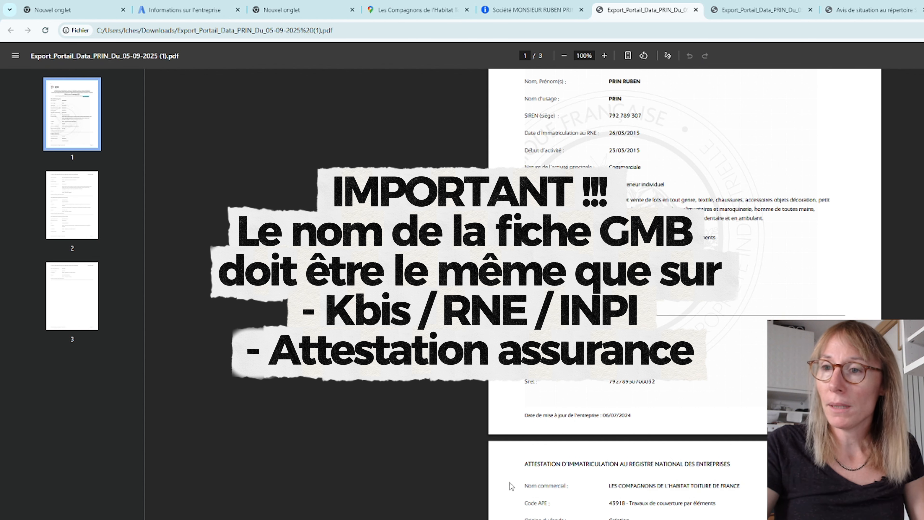
{"action": "left_click_drag", "start_coordinate": [511, 485], "coordinate": [739, 487]}
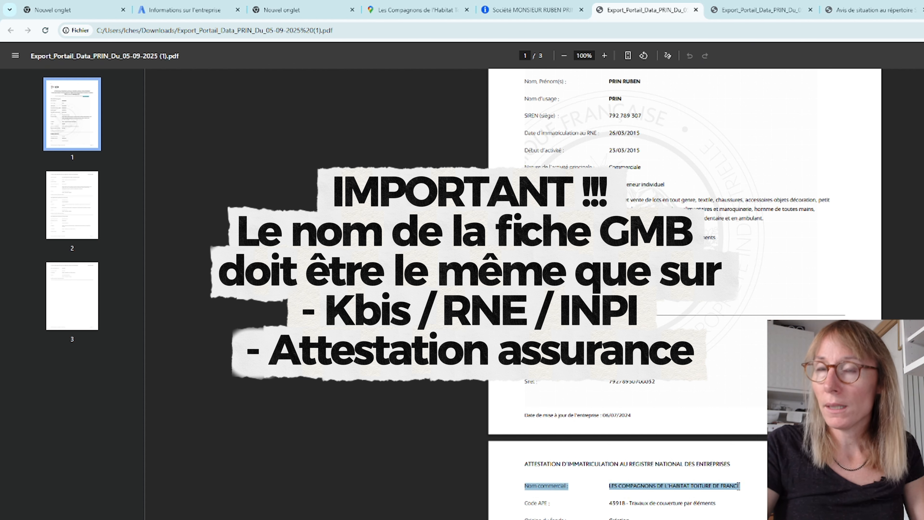
{"action": "left_click", "coordinate": [699, 498]}
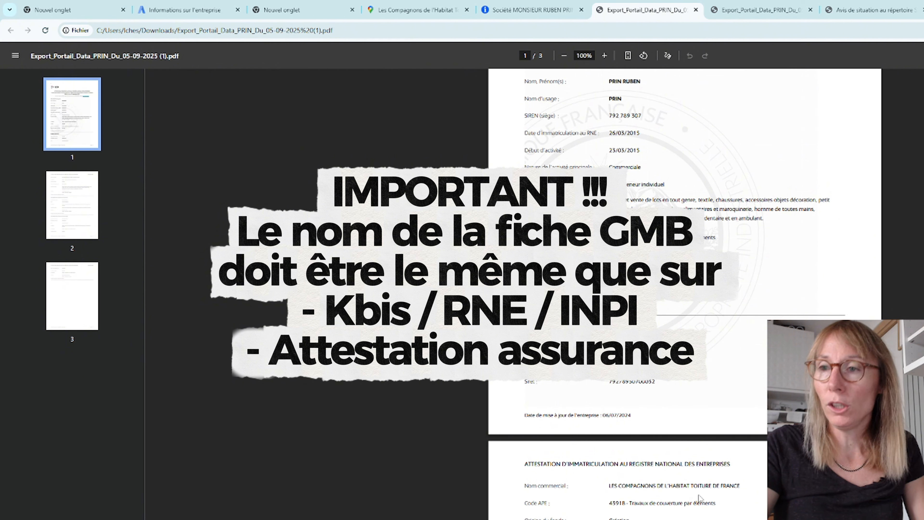
Step: Compare the owner's name on the certificate's first page with the trade name on its second page
{"action": "scroll", "coordinate": [700, 499], "scroll_direction": "up", "scroll_amount": 3}
{"action": "left_click_drag", "start_coordinate": [608, 179], "coordinate": [642, 178]}
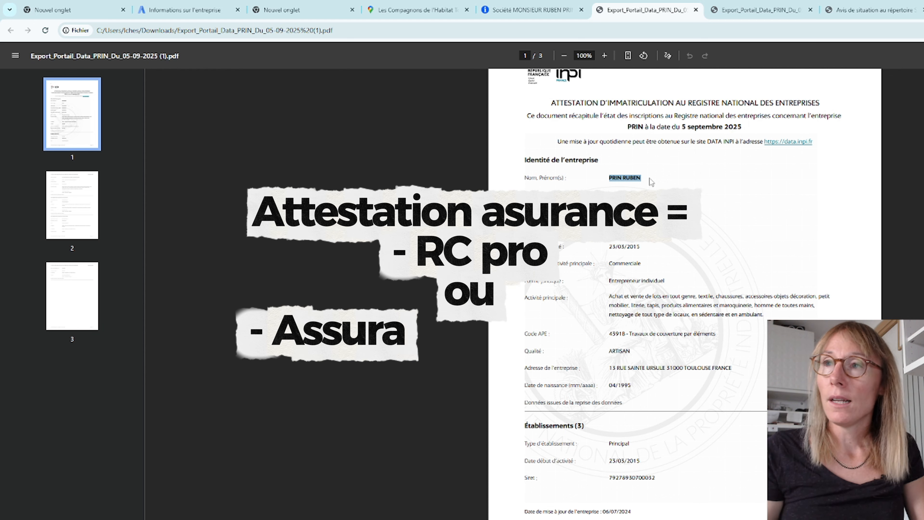
{"action": "scroll", "coordinate": [671, 183], "scroll_direction": "down", "scroll_amount": 3}
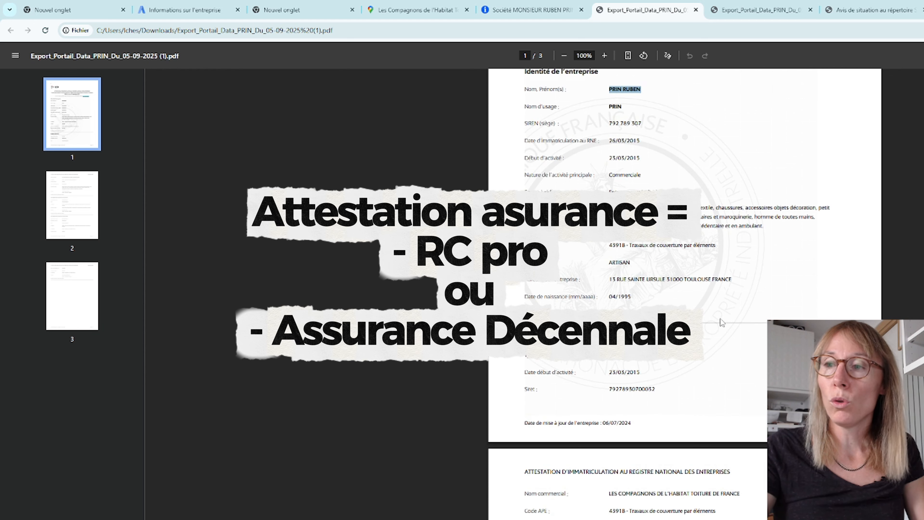
{"action": "left_click_drag", "start_coordinate": [610, 485], "coordinate": [738, 485]}
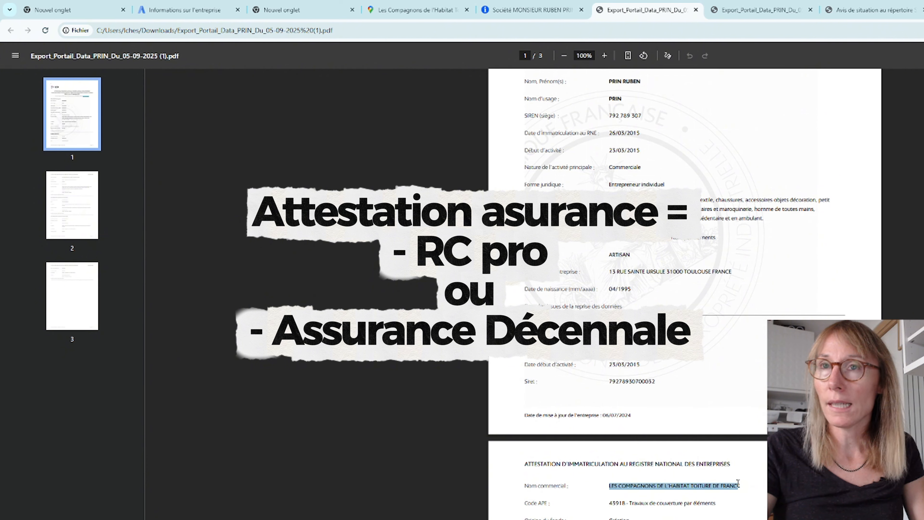
Step: Compare the business name entered in the Local Services form with the name on the Google Maps listing
{"action": "left_click", "coordinate": [185, 10]}
{"action": "left_click", "coordinate": [469, 190]}
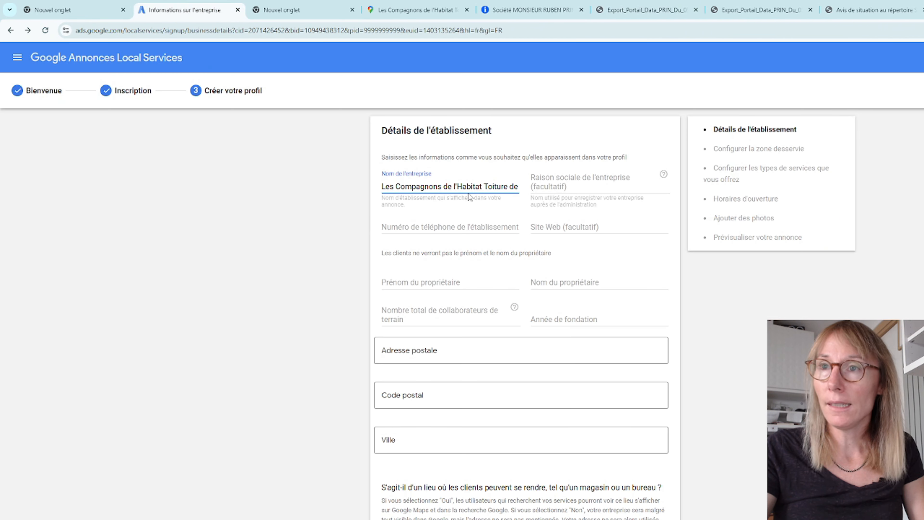
{"action": "left_click", "coordinate": [418, 10]}
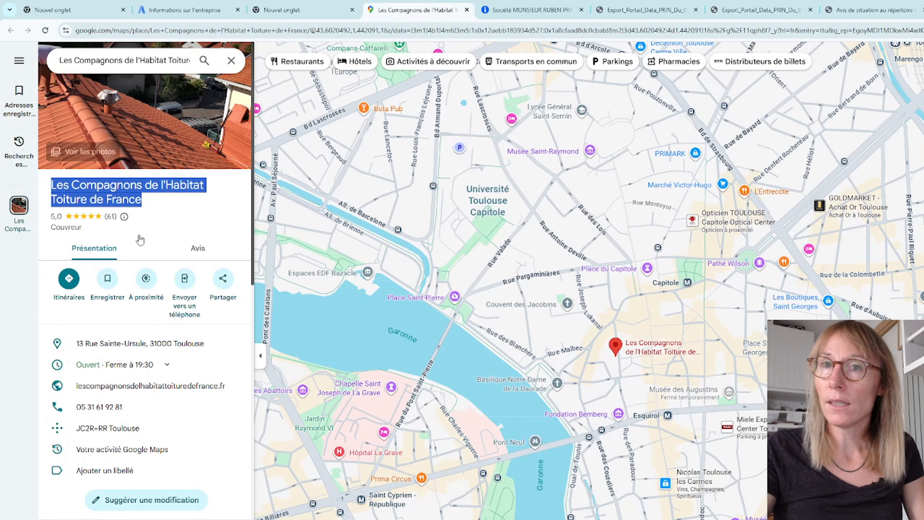
{"action": "left_click", "coordinate": [160, 205]}
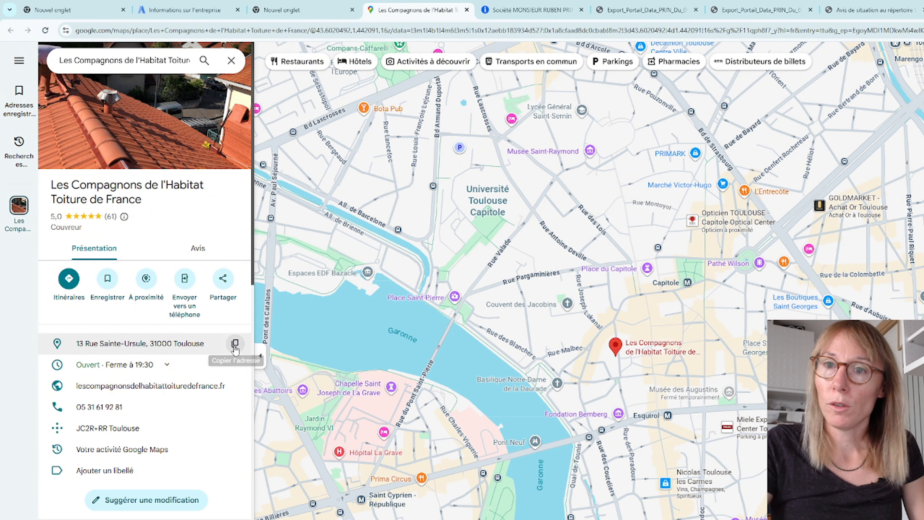
Step: Fill in the business's postal address, postcode and city using the Google Maps listing's address and the matching suggestion
{"action": "left_click", "coordinate": [225, 4]}
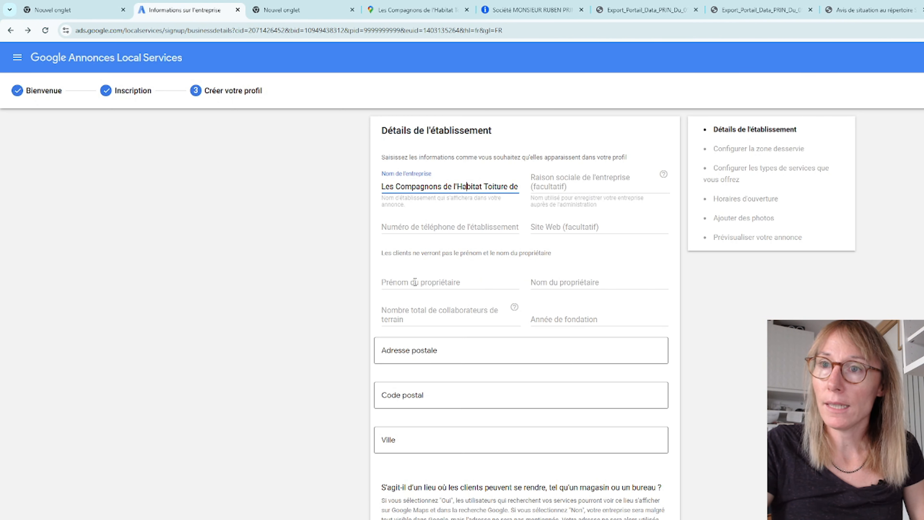
{"action": "left_click", "coordinate": [417, 353]}
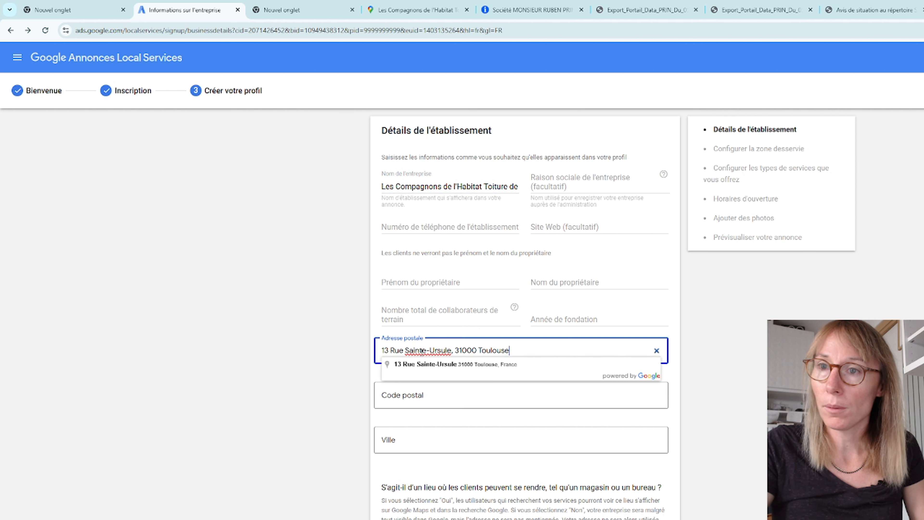
{"action": "left_click", "coordinate": [441, 366]}
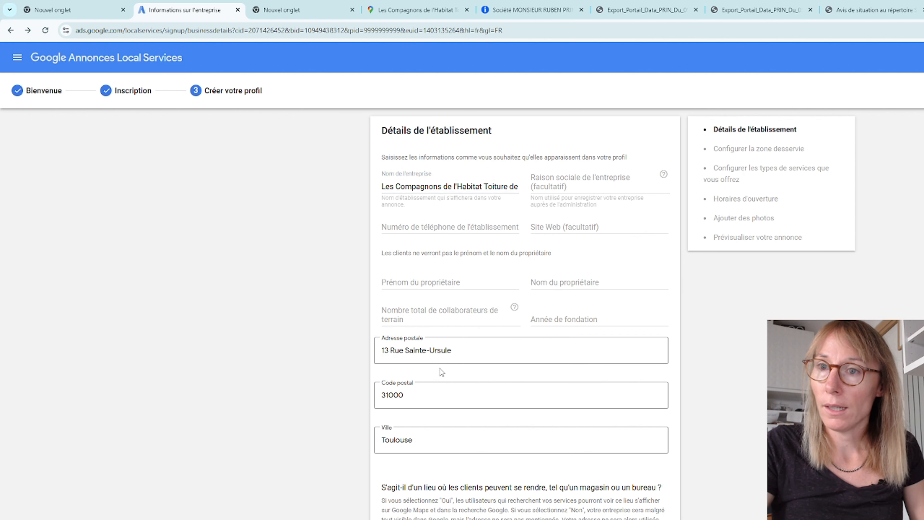
Step: Copy the business phone number from the Google Maps listing into the establishment's phone number
{"action": "left_click", "coordinate": [557, 184]}
{"action": "left_click", "coordinate": [418, 233]}
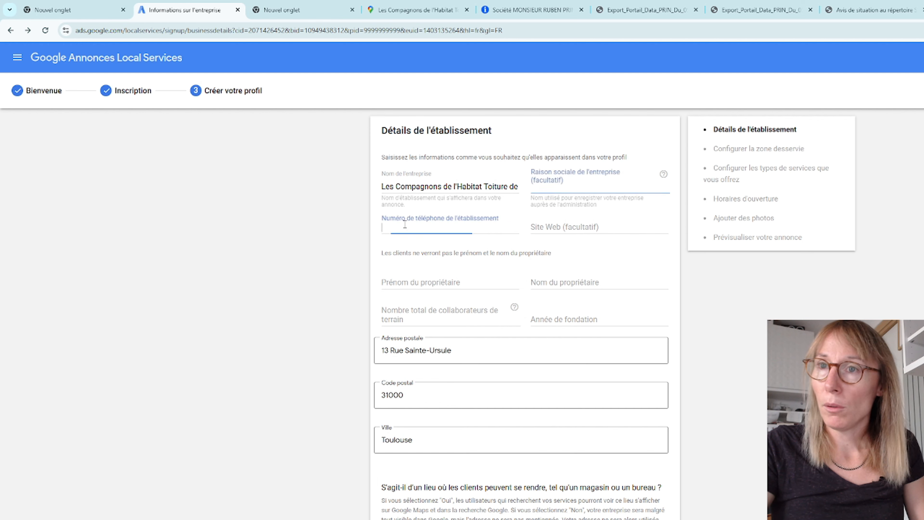
{"action": "left_click", "coordinate": [420, 11]}
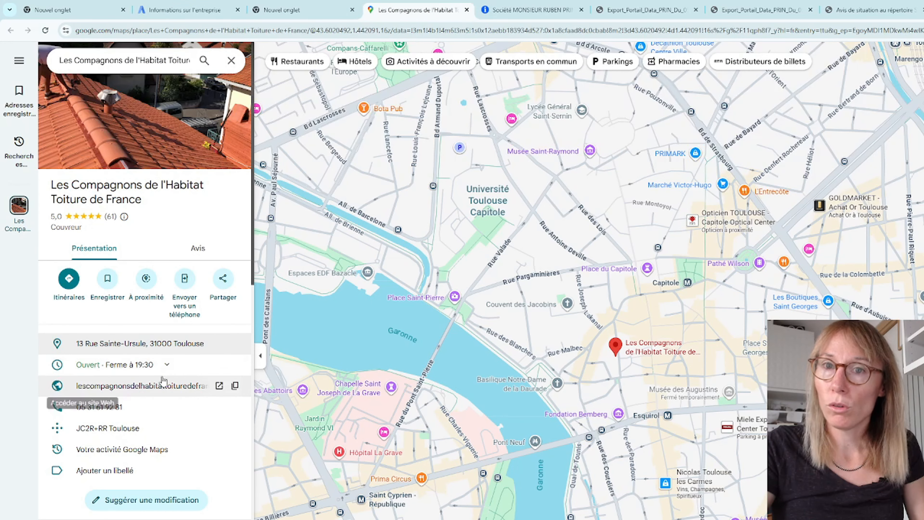
{"action": "left_click", "coordinate": [219, 407]}
{"action": "left_click", "coordinate": [184, 10]}
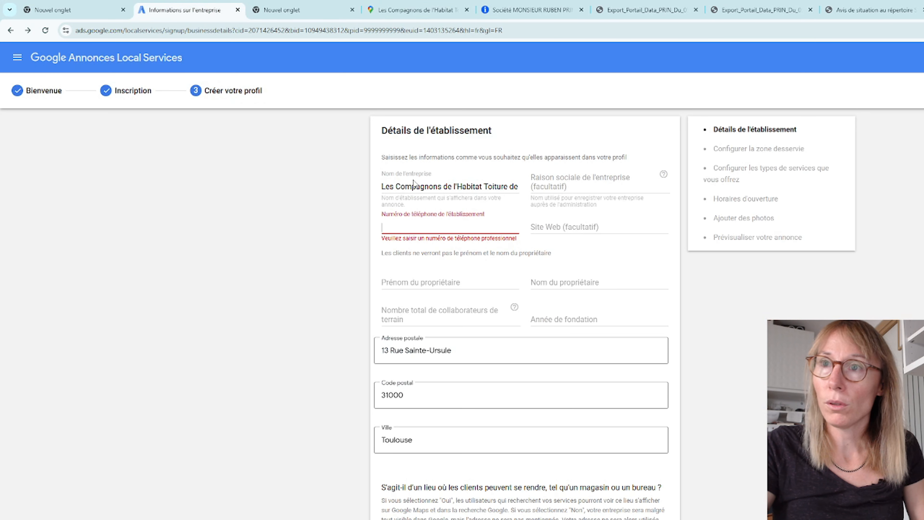
{"action": "left_click", "coordinate": [396, 284]}
{"action": "left_click", "coordinate": [423, 227]}
{"action": "key", "text": "ctrl+v"}
Step: Check the Societe.com page and enter the owner's first and last names in the business details
{"action": "left_click", "coordinate": [425, 284]}
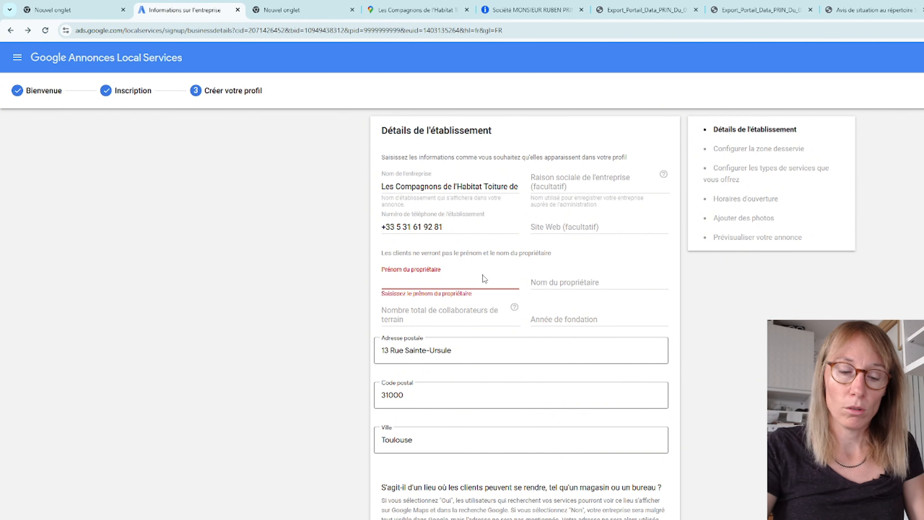
{"action": "left_click", "coordinate": [533, 12]}
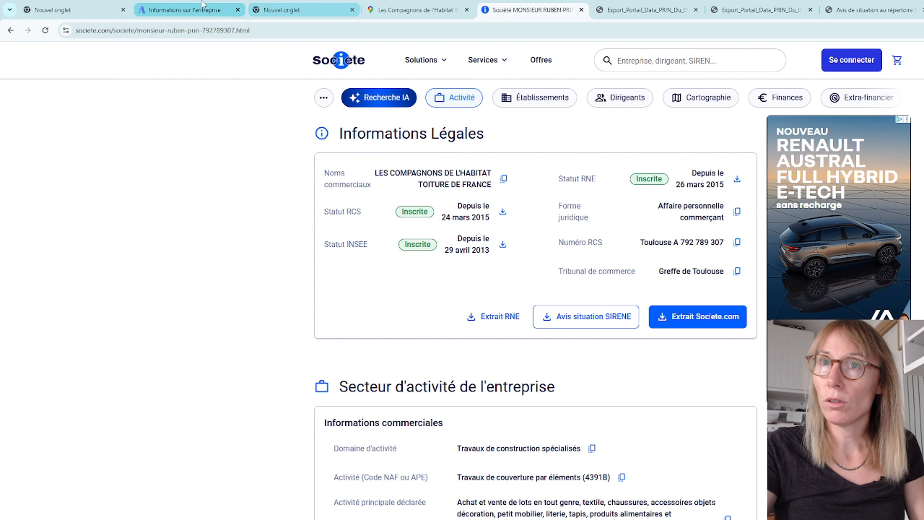
{"action": "left_click", "coordinate": [183, 10]}
{"action": "key", "text": "Tab"}
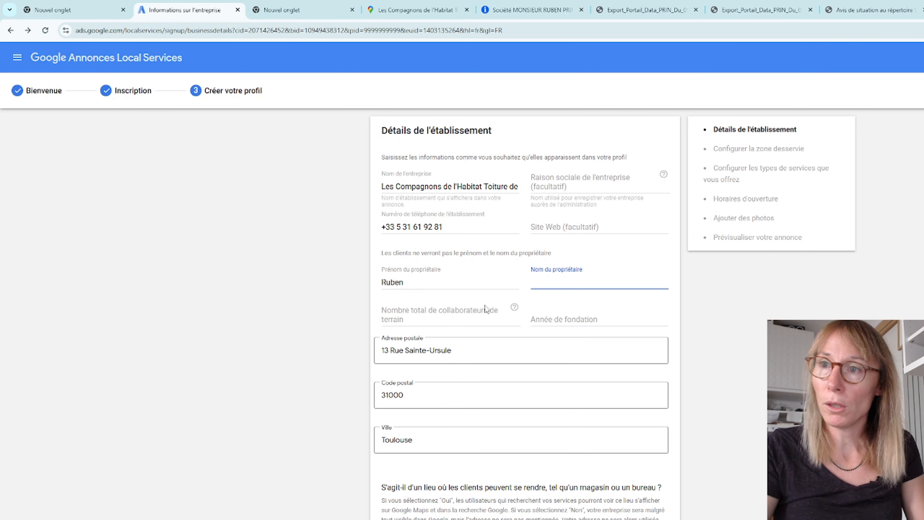
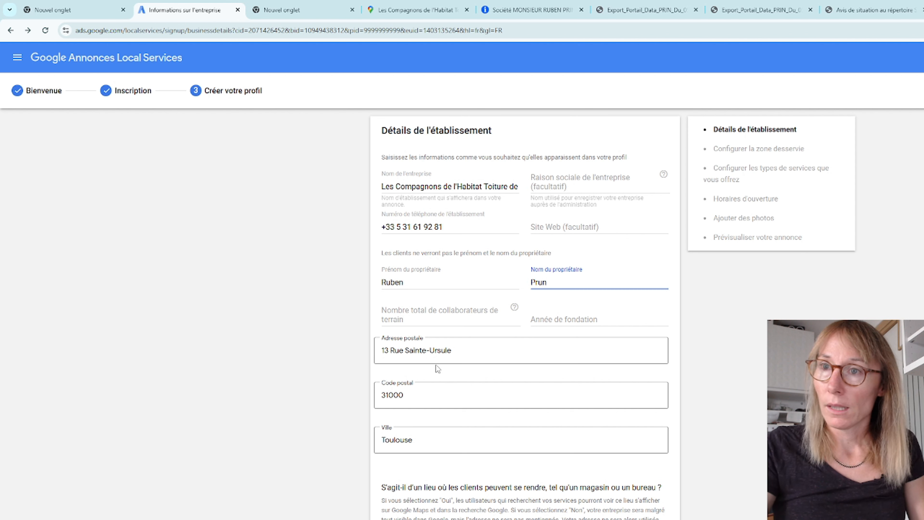
Step: Set the total number of field workers to 5 and the founding year to 2002 in the business details
{"action": "left_click", "coordinate": [442, 309]}
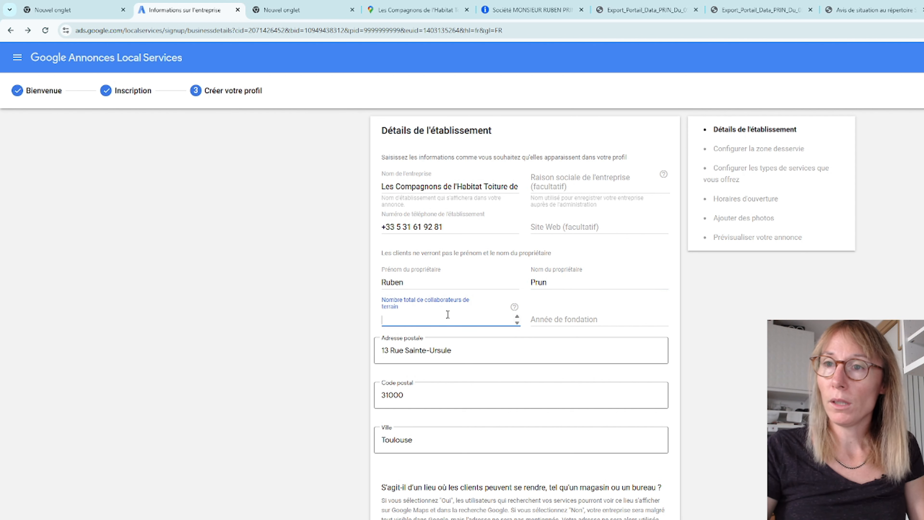
{"action": "left_click", "coordinate": [564, 319]}
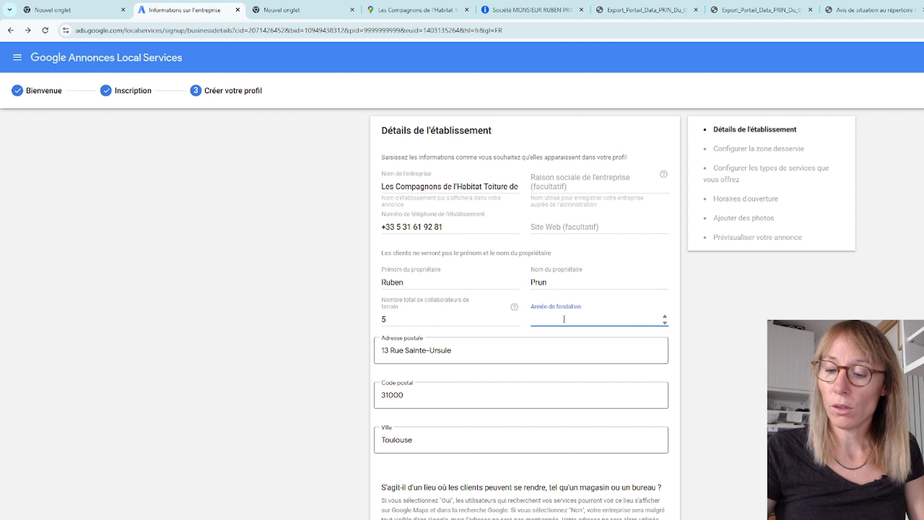
{"action": "type", "text": "2002"}
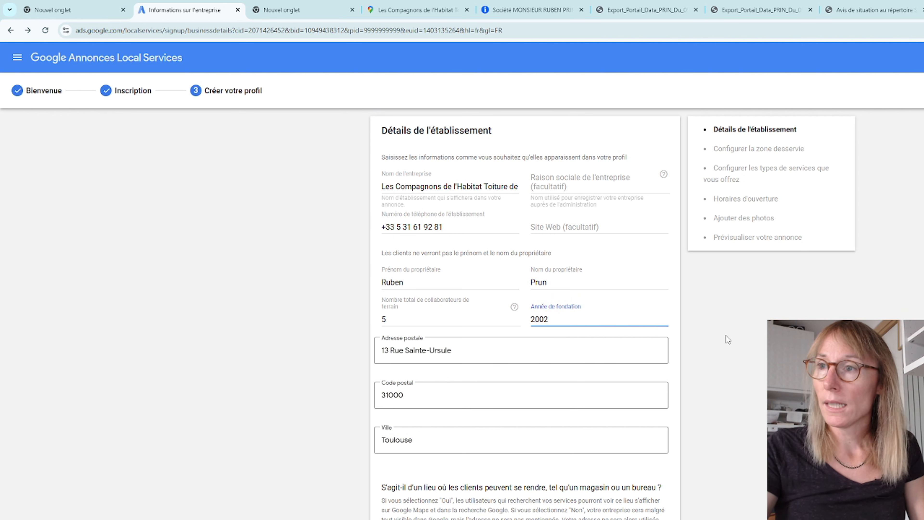
{"action": "left_click_drag", "start_coordinate": [560, 319], "coordinate": [531, 326]}
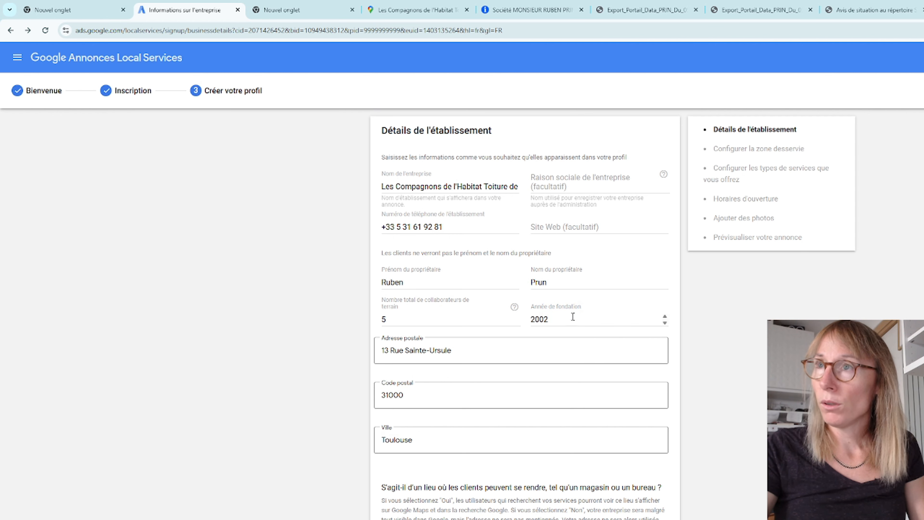
Step: Check the INPI registration certificates and the Societe.com page for the year the business was registered
{"action": "left_click", "coordinate": [757, 10]}
{"action": "scroll", "coordinate": [769, 318], "scroll_direction": "down", "scroll_amount": 4}
{"action": "scroll", "coordinate": [769, 317], "scroll_direction": "up", "scroll_amount": 5}
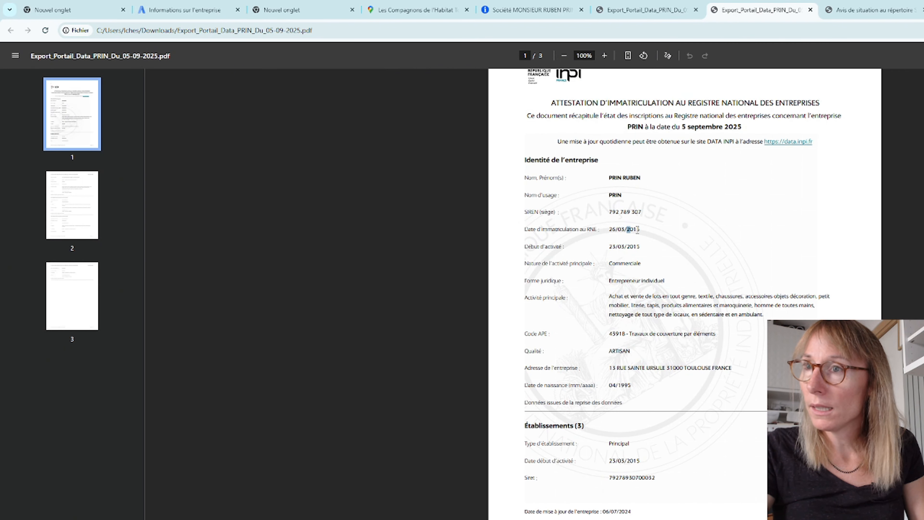
{"action": "double_click", "coordinate": [633, 230]}
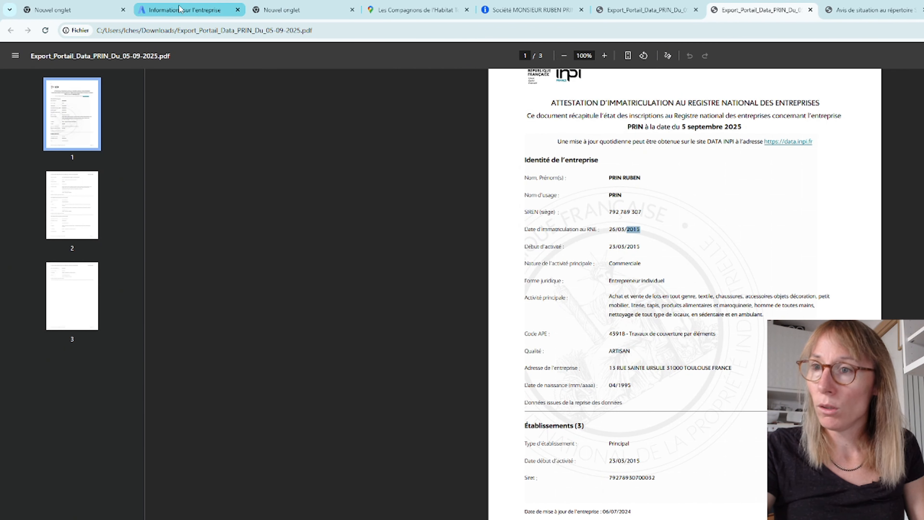
{"action": "left_click", "coordinate": [646, 10]}
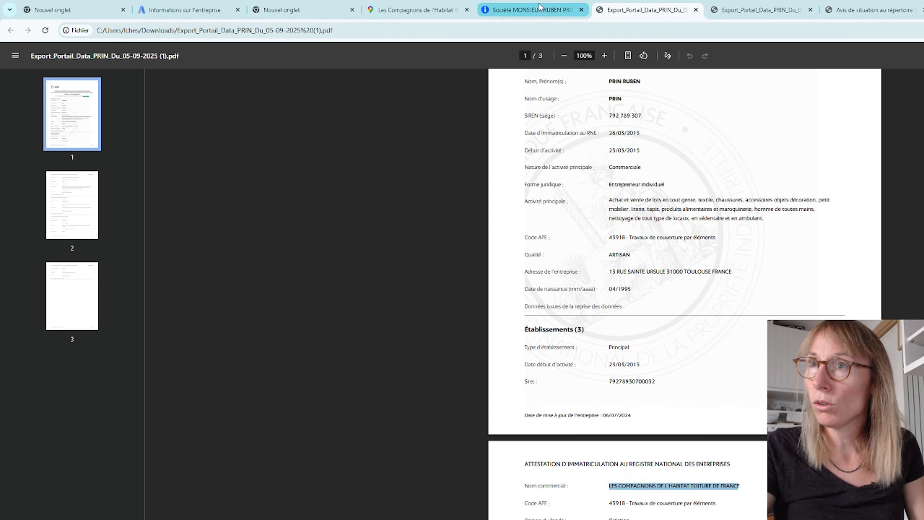
{"action": "left_click", "coordinate": [532, 10]}
{"action": "scroll", "coordinate": [648, 444], "scroll_direction": "down", "scroll_amount": 10}
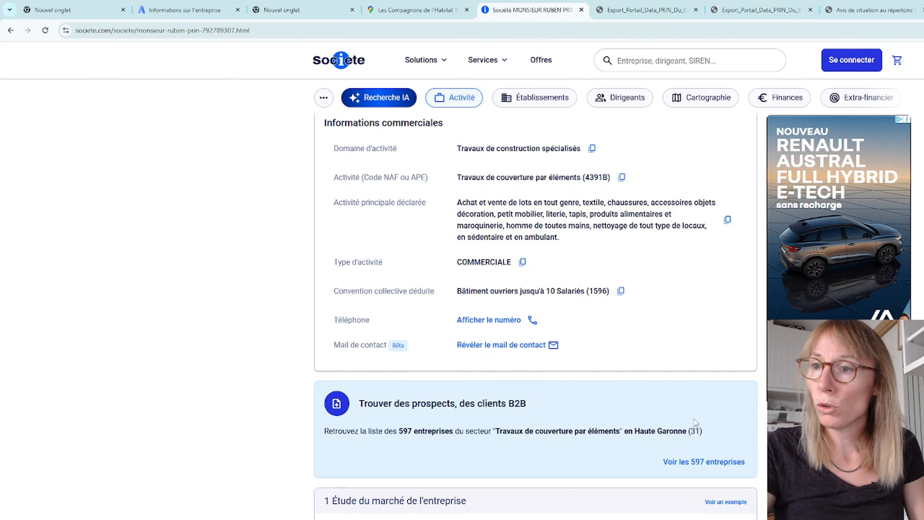
{"action": "scroll", "coordinate": [624, 458], "scroll_direction": "up", "scroll_amount": 10}
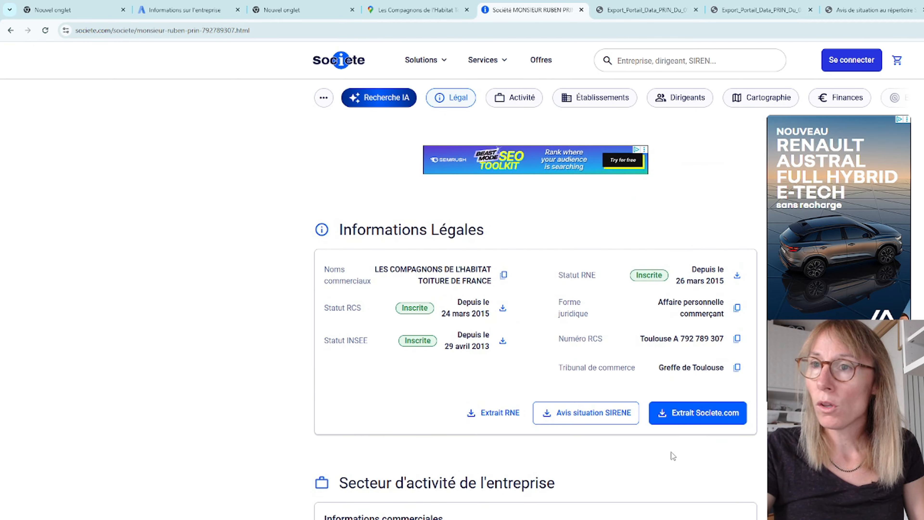
{"action": "scroll", "coordinate": [689, 450], "scroll_direction": "down", "scroll_amount": 15}
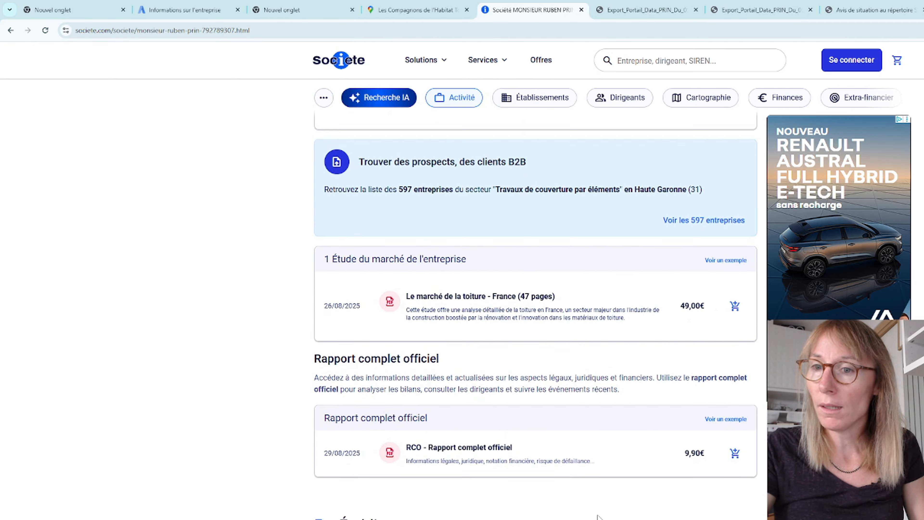
Step: Set the total number of field workers to 1 and the founding year to 2015 in the Local Services form
{"action": "left_click", "coordinate": [228, 10]}
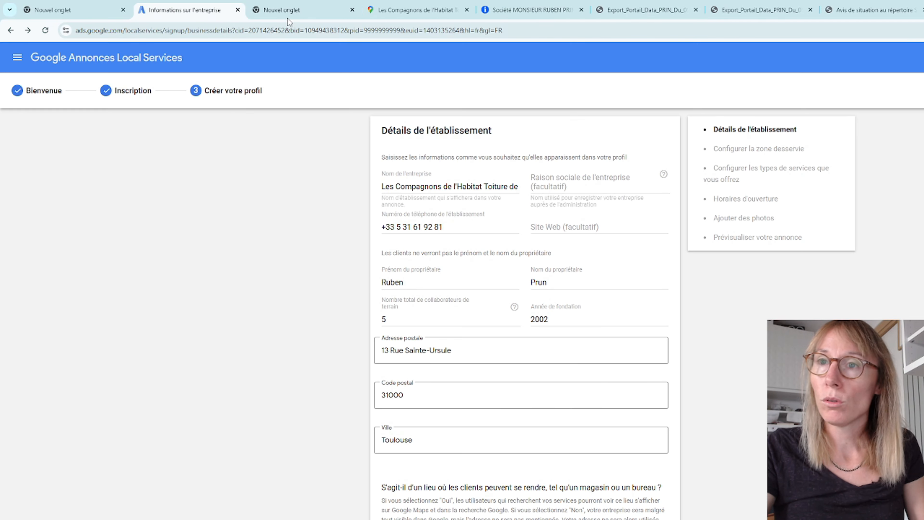
{"action": "left_click", "coordinate": [401, 326]}
{"action": "key", "text": "BackSpace"}
{"action": "type", "text": "1"}
{"action": "double_click", "coordinate": [537, 319]}
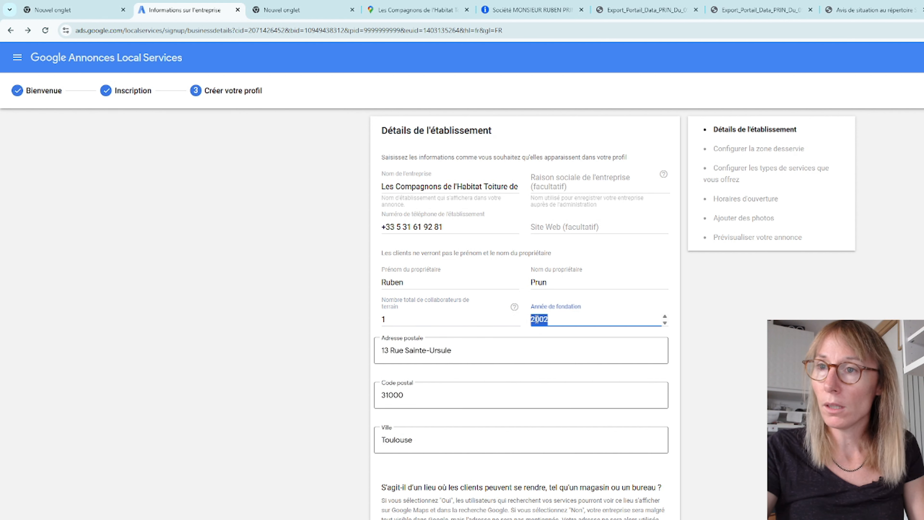
{"action": "type", "text": "2015"}
{"action": "left_click", "coordinate": [668, 296]}
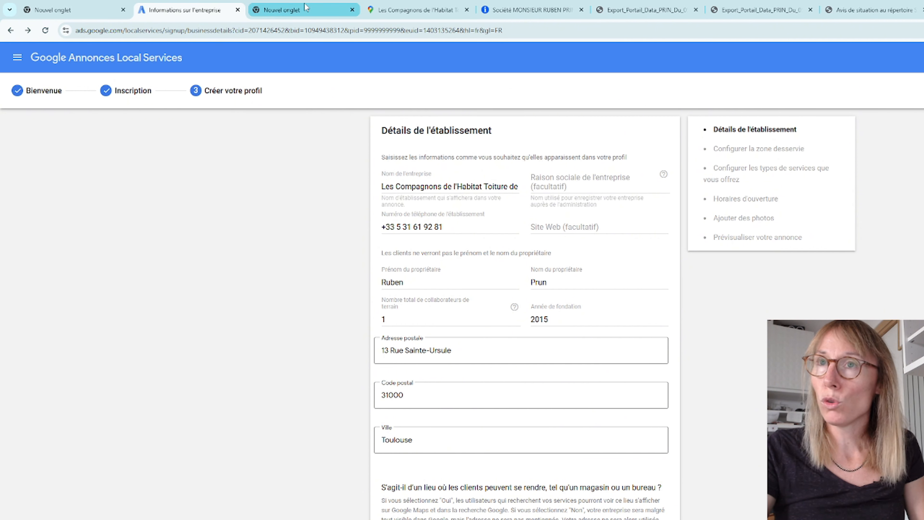
Step: Copy the website address from the Google Maps listing into the business details and continue to the service area setup
{"action": "mouse_move", "coordinate": [305, 6]}
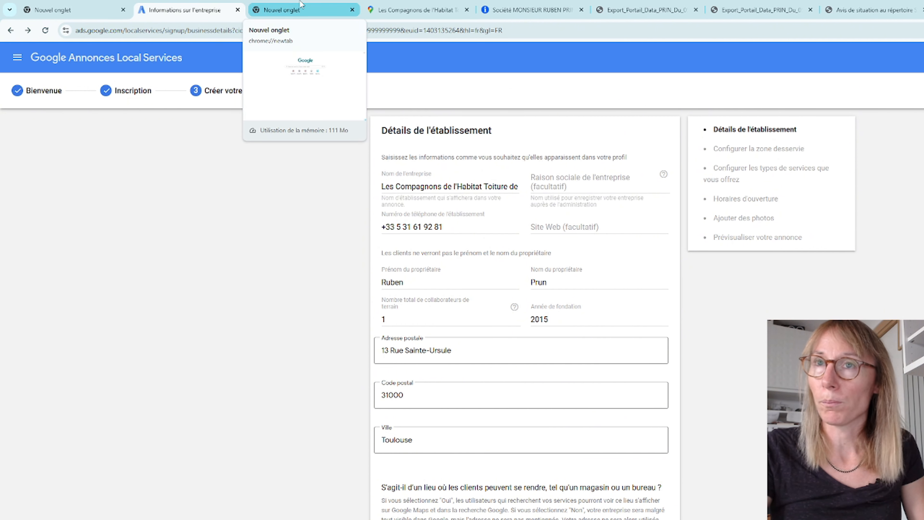
{"action": "left_click", "coordinate": [415, 10]}
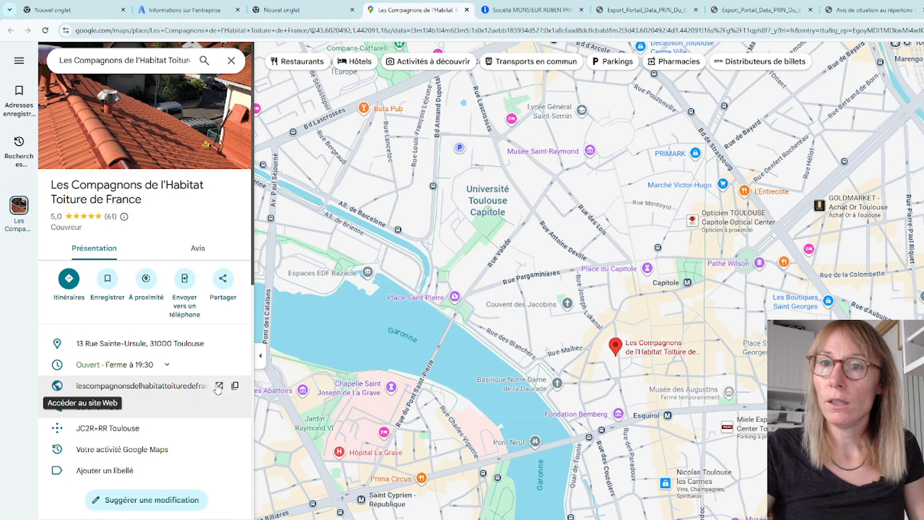
{"action": "left_click", "coordinate": [236, 386]}
{"action": "left_click", "coordinate": [185, 9]}
{"action": "left_click", "coordinate": [549, 226]}
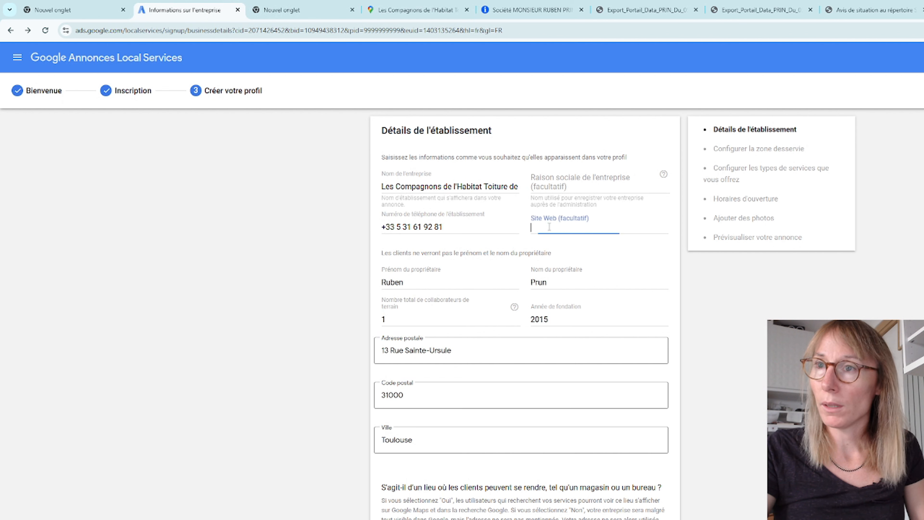
{"action": "type", "text": "https://lescompagnonsdelhabitattoituredefrance.fr/charpente-toulouse-31000"}
{"action": "left_click", "coordinate": [800, 364]}
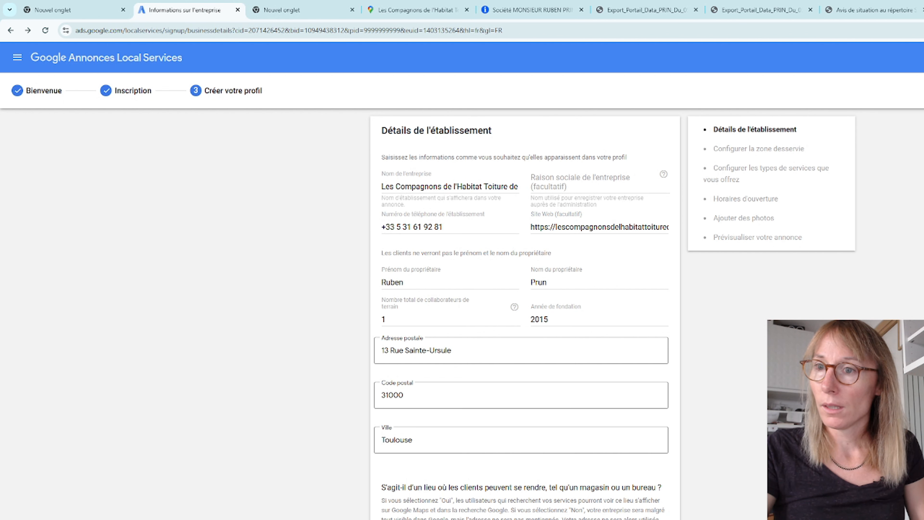
{"action": "left_click_drag", "start_coordinate": [450, 491], "coordinate": [545, 502]}
{"action": "left_click", "coordinate": [545, 505]}
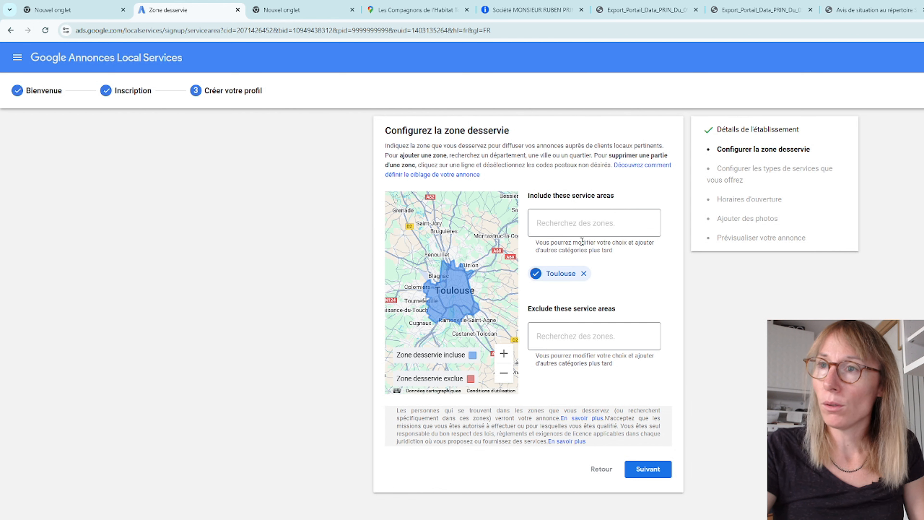
Step: Add postcodes 31400 and 31300 to the included service areas and remove the citywide Toulouse area
{"action": "left_click", "coordinate": [553, 225]}
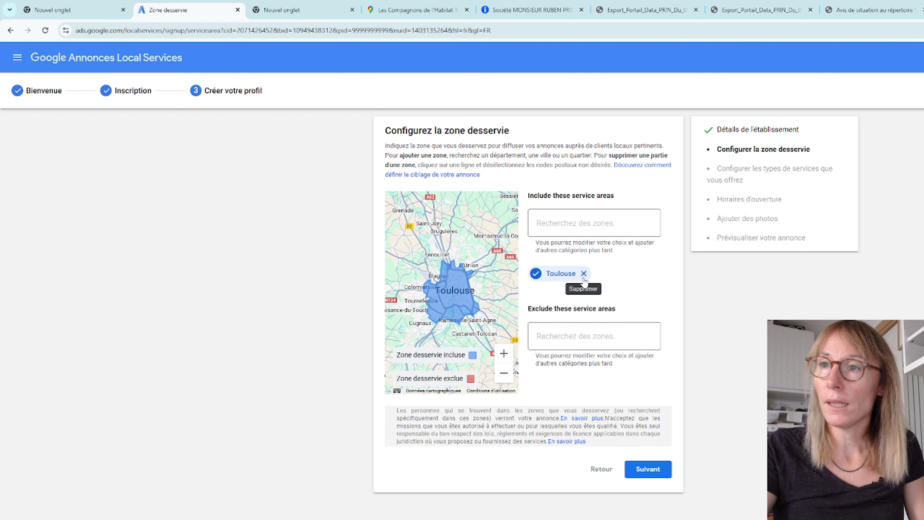
{"action": "left_click", "coordinate": [561, 227]}
{"action": "type", "text": "31400"}
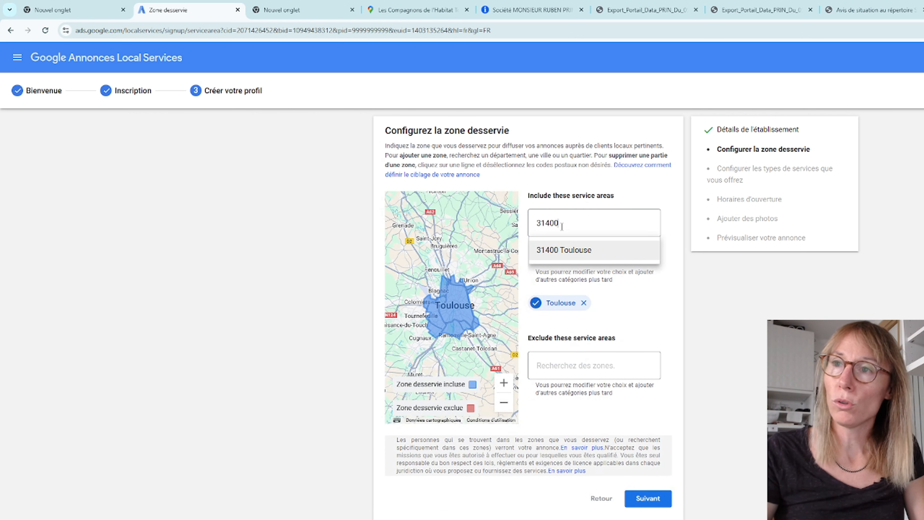
{"action": "key", "text": "Return"}
{"action": "type", "text": "31300"}
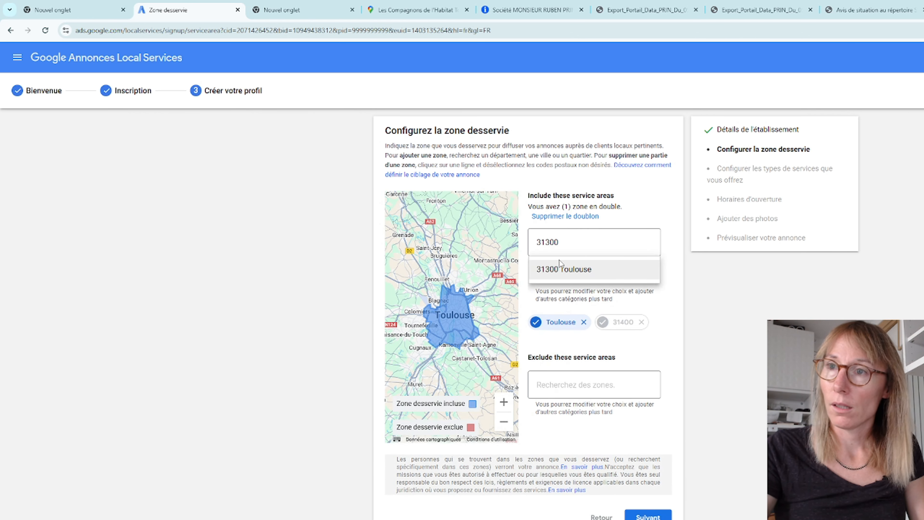
{"action": "left_click", "coordinate": [560, 264]}
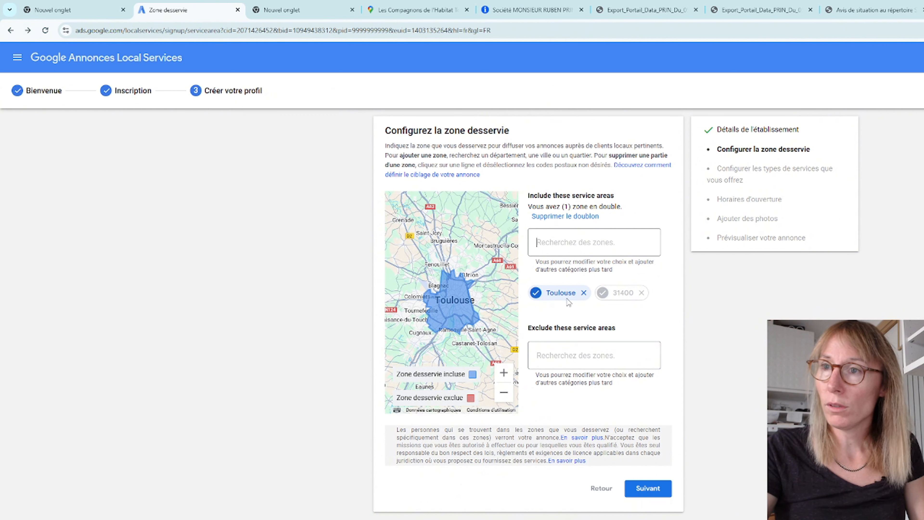
{"action": "left_click", "coordinate": [583, 293]}
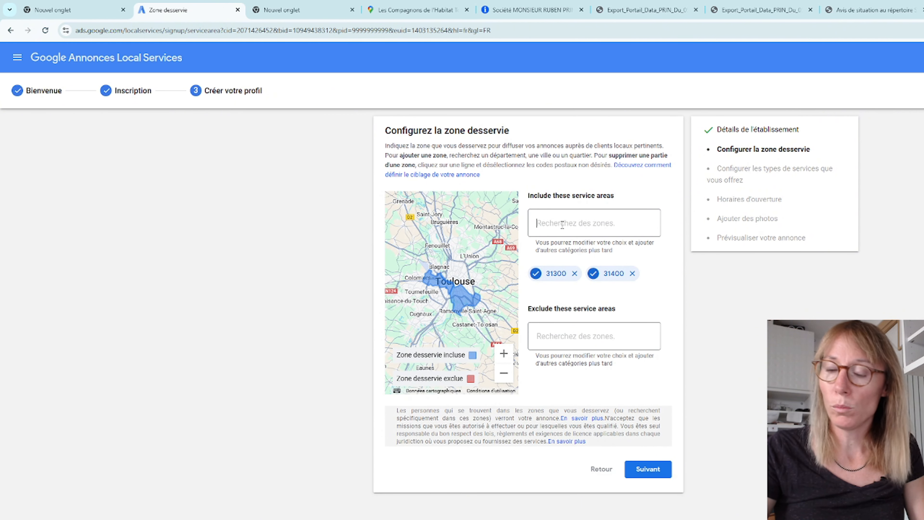
Step: Add postcodes 31200, 31500, 31650 and 31000 to the included service areas
{"action": "type", "text": "31200"}
{"action": "left_click", "coordinate": [566, 251]}
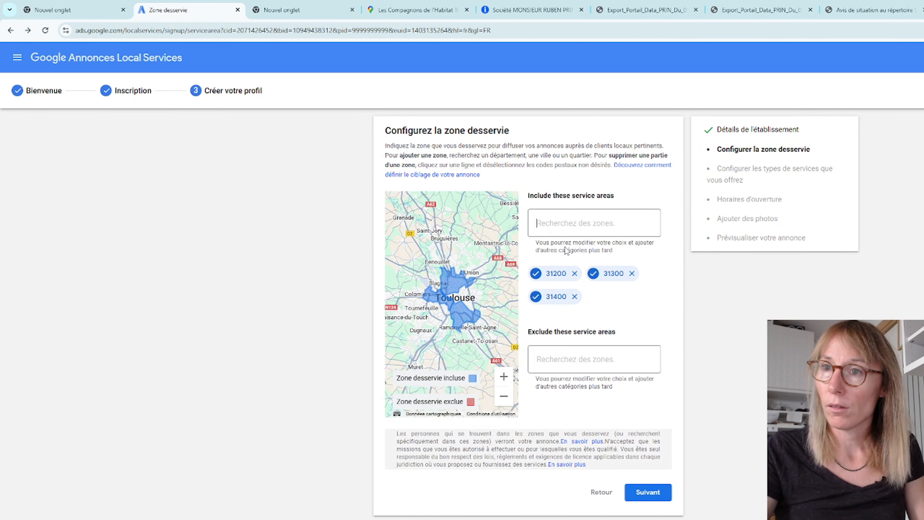
{"action": "type", "text": "31500"}
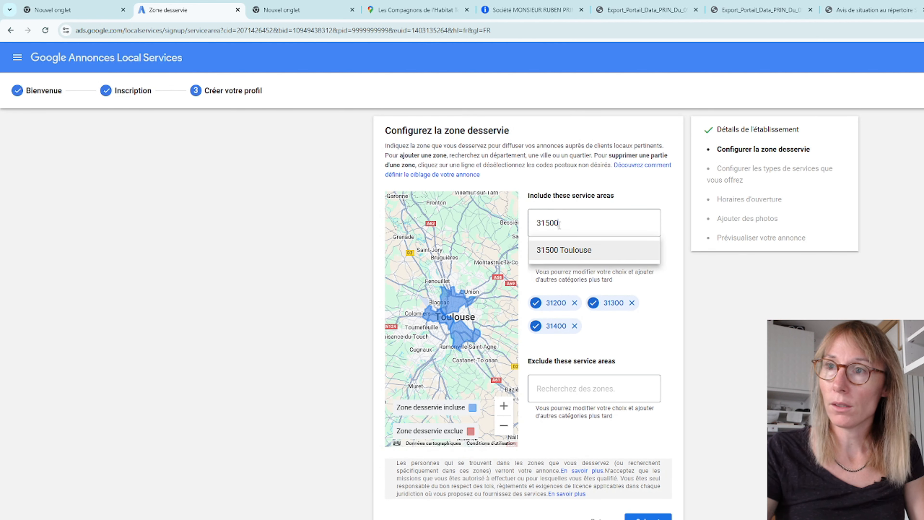
{"action": "left_click", "coordinate": [568, 250]}
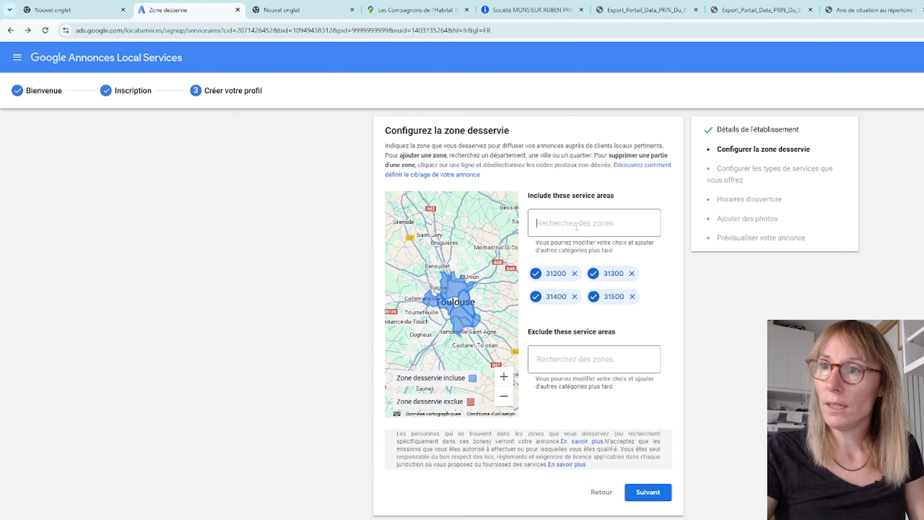
{"action": "type", "text": "31650"}
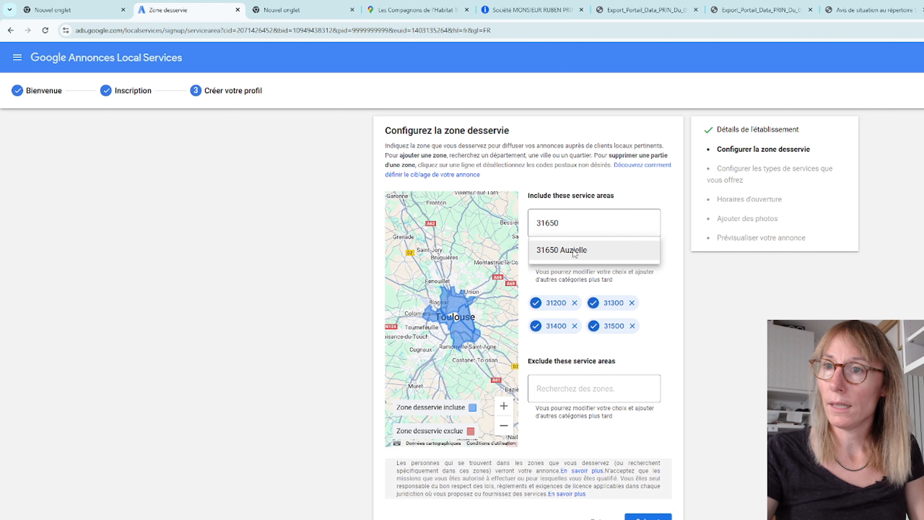
{"action": "left_click", "coordinate": [573, 250]}
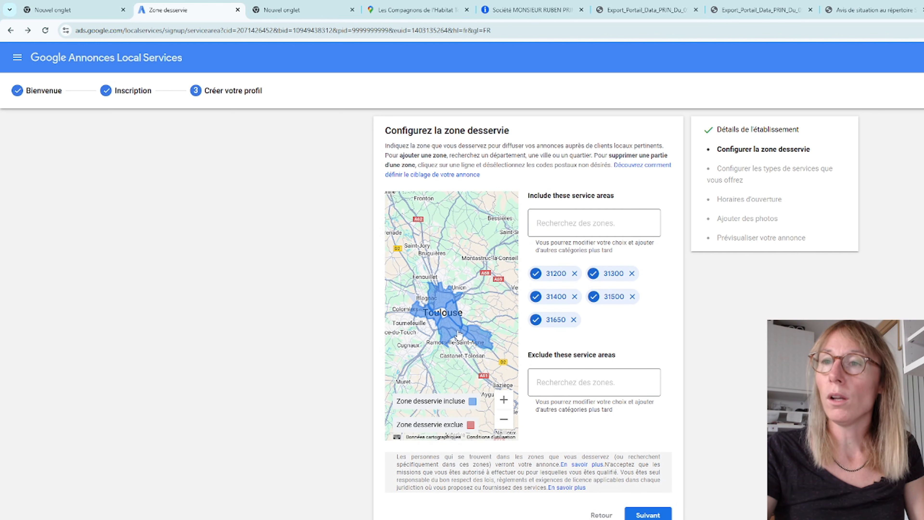
{"action": "left_click", "coordinate": [587, 227]}
{"action": "type", "text": "31000"}
{"action": "key", "text": "Return"}
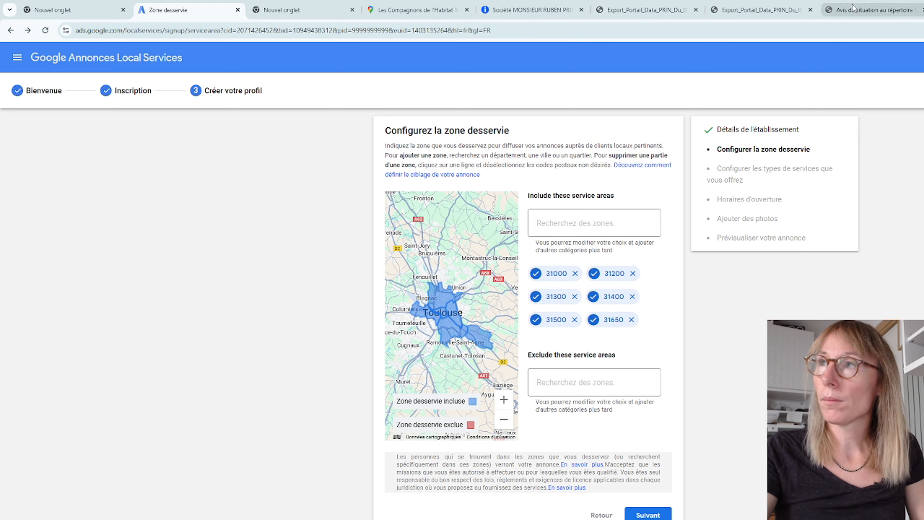
Step: Open the Atlas des codes postaux map of France at atlas.cosmosia.com and examine the postcode zones around Toulouse
{"action": "left_click", "coordinate": [869, 10]}
{"action": "type", "text": "https://atlas.cosmosia.com/"}
{"action": "key", "text": "Return"}
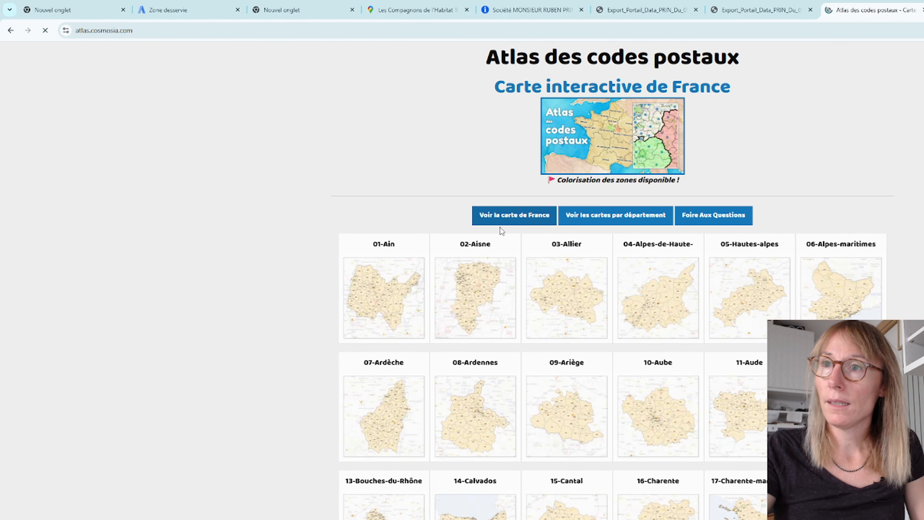
{"action": "left_click", "coordinate": [510, 214]}
{"action": "scroll", "coordinate": [641, 363], "scroll_direction": "up", "scroll_amount": 5}
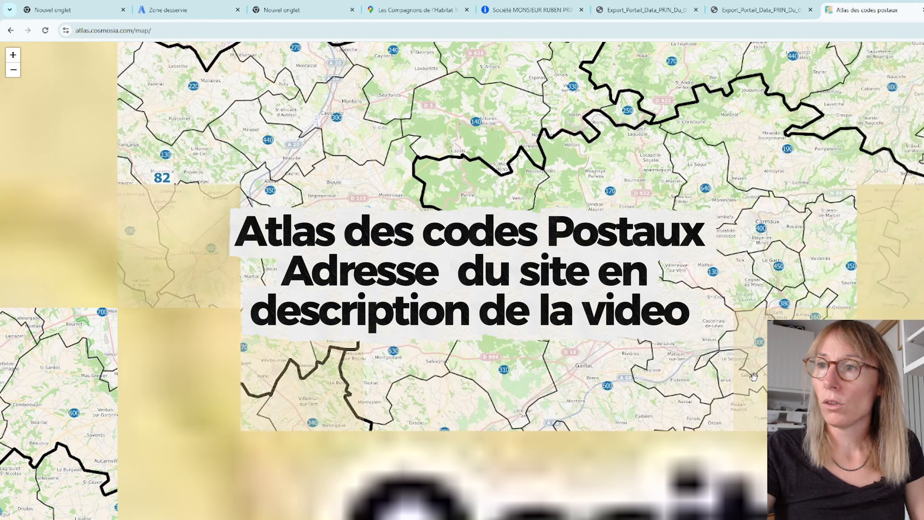
{"action": "left_click_drag", "start_coordinate": [718, 400], "coordinate": [590, 165]}
{"action": "left_click_drag", "start_coordinate": [588, 228], "coordinate": [797, 364]}
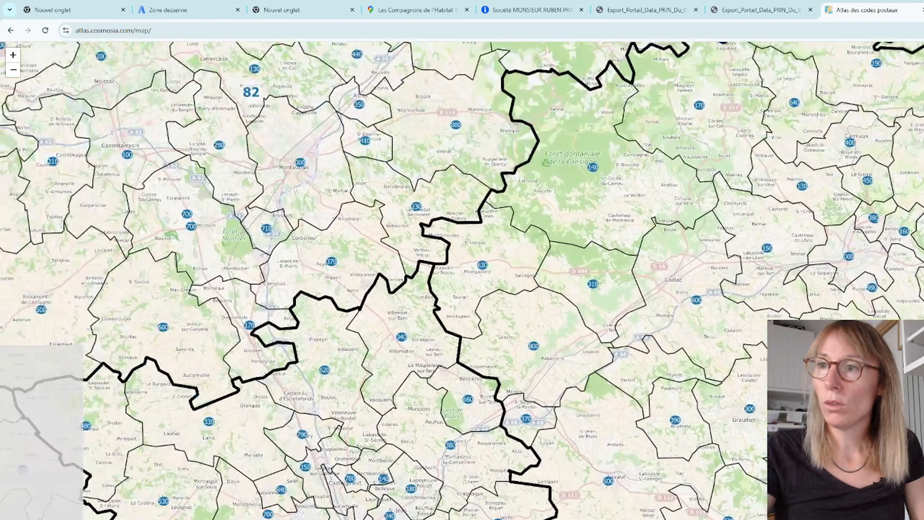
{"action": "scroll", "coordinate": [797, 364], "scroll_direction": "down", "scroll_amount": 1}
{"action": "left_click_drag", "start_coordinate": [620, 496], "coordinate": [687, 371]}
{"action": "scroll", "coordinate": [687, 371], "scroll_direction": "up", "scroll_amount": 2}
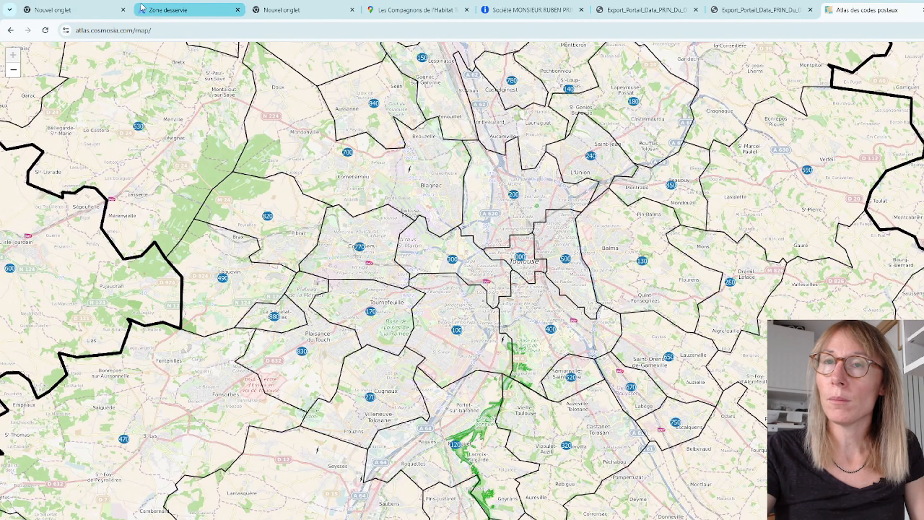
Step: Return to the service area setup and add postcode 31700 to the included service areas
{"action": "left_click", "coordinate": [181, 10]}
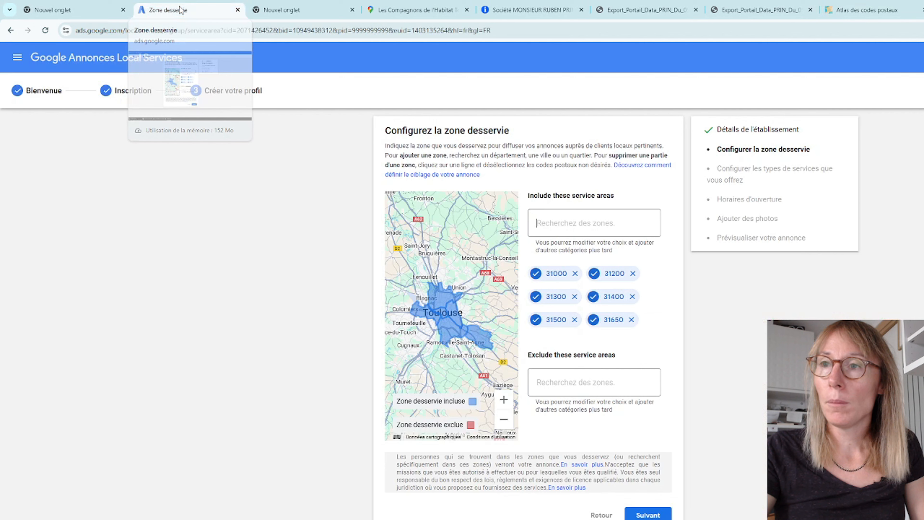
{"action": "left_click", "coordinate": [584, 227]}
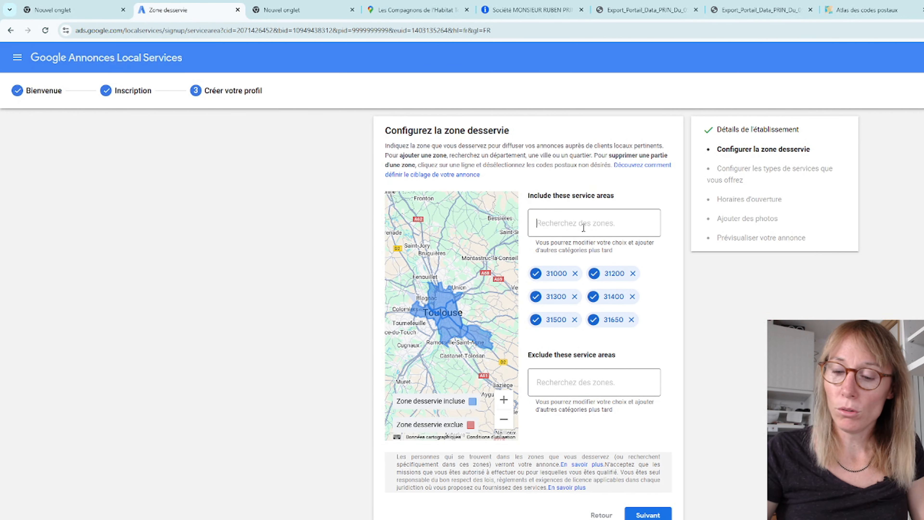
{"action": "type", "text": "31"}
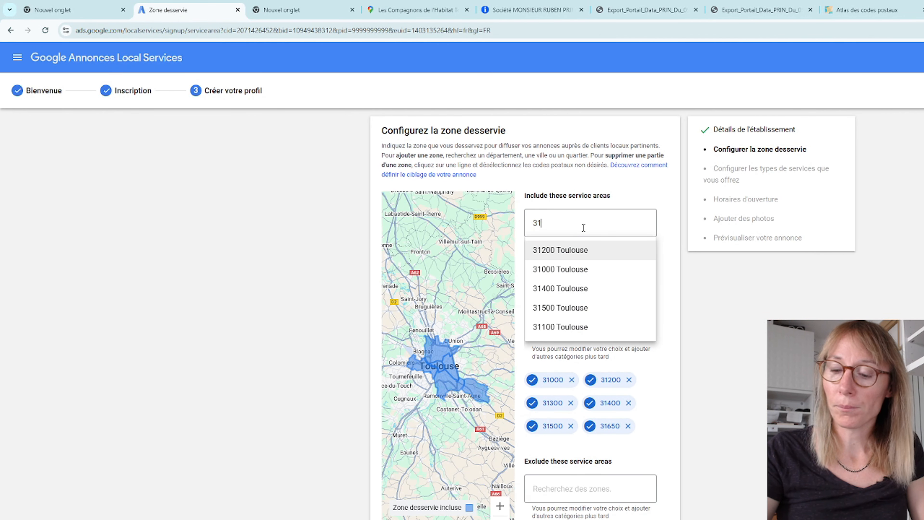
{"action": "type", "text": "700"}
{"action": "left_click", "coordinate": [573, 255]}
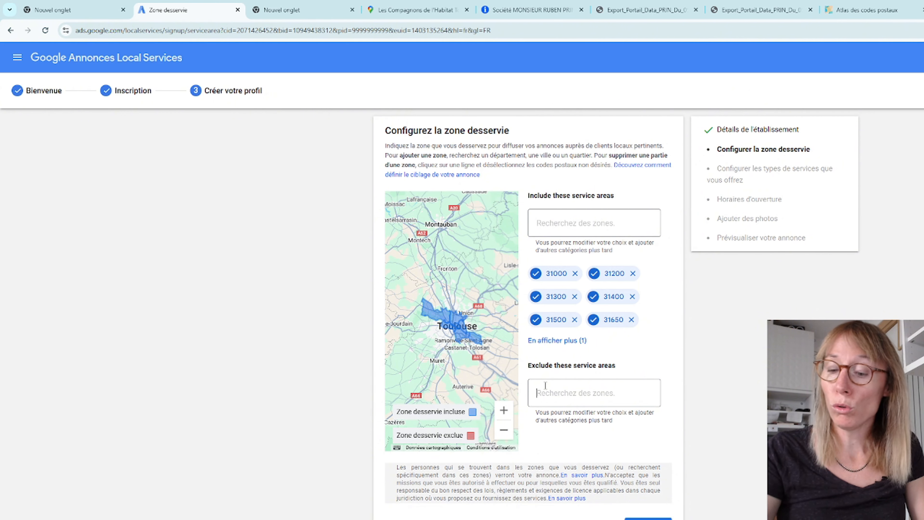
Step: Add postcode 31300 Toulouse to the excluded service areas
{"action": "type", "text": "31300"}
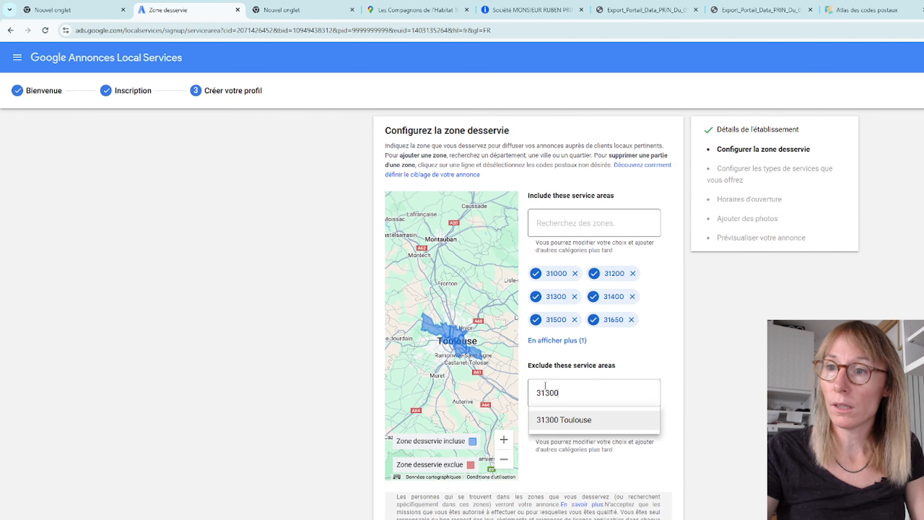
{"action": "left_click", "coordinate": [563, 419]}
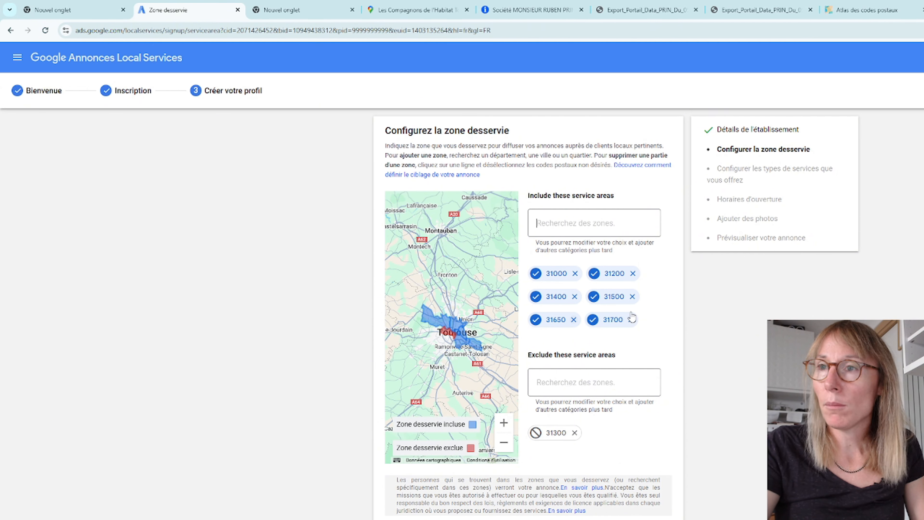
{"action": "left_click", "coordinate": [546, 224]}
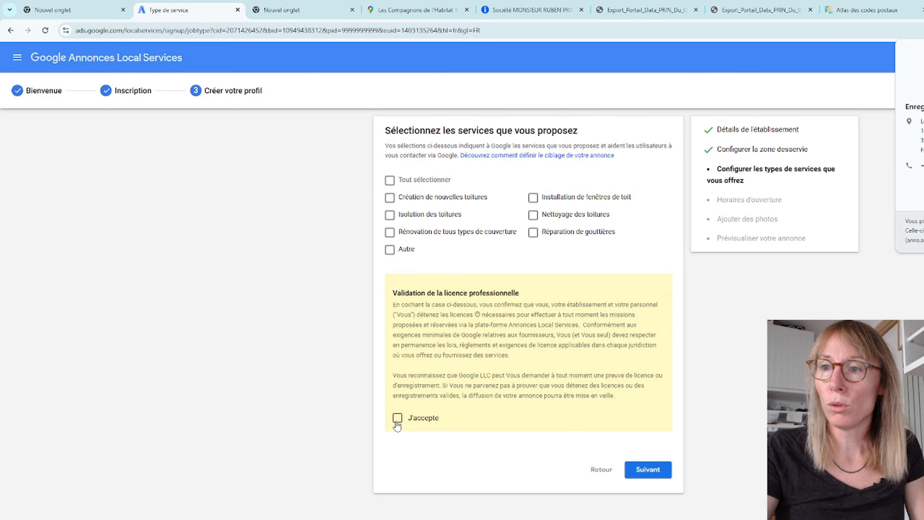
Step: Accept the professional licence validation and select the services Isolation des toitures and Nettoyage des toitures
{"action": "left_click", "coordinate": [397, 418]}
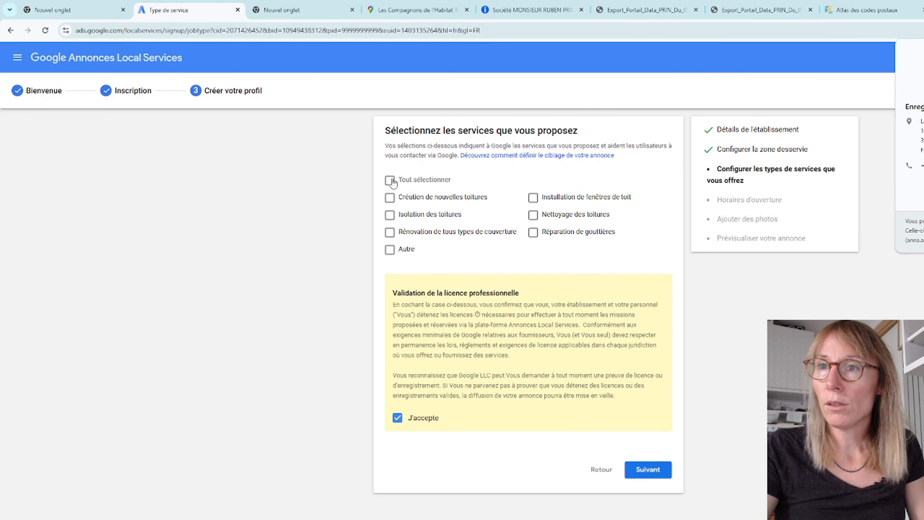
{"action": "left_click", "coordinate": [389, 198]}
{"action": "left_click", "coordinate": [390, 215]}
{"action": "left_click", "coordinate": [527, 205]}
{"action": "left_click", "coordinate": [535, 215]}
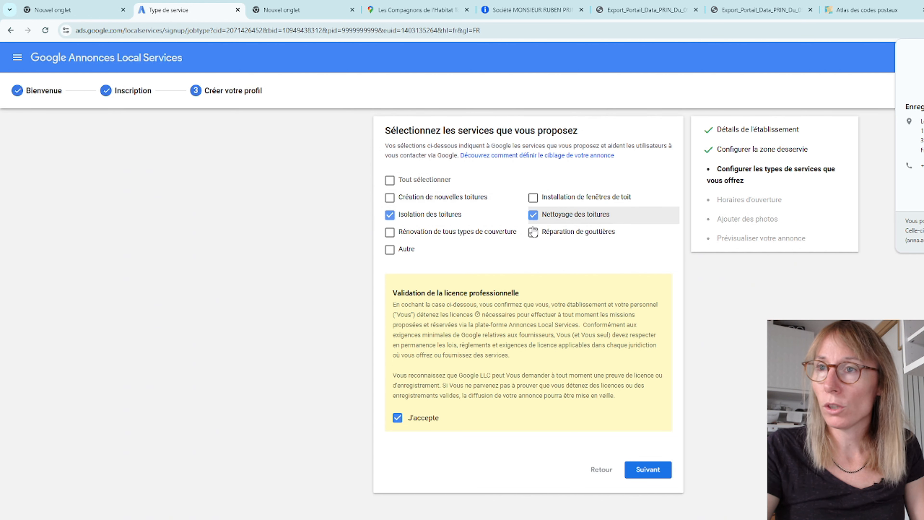
Step: Also select Réparation de gouttières, Installation de fenêtres de toit, Rénovation de tous types de couverture and Autre, leaving out Création de nouvelles toitures, and continue
{"action": "left_click", "coordinate": [533, 232]}
{"action": "left_click", "coordinate": [533, 197]}
{"action": "left_click", "coordinate": [390, 233]}
{"action": "left_click", "coordinate": [390, 249]}
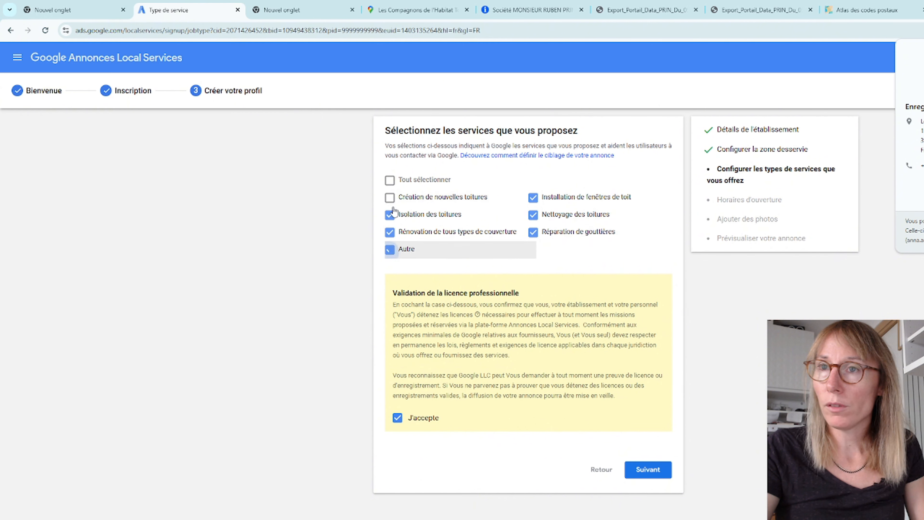
{"action": "left_click", "coordinate": [389, 197]}
{"action": "left_click", "coordinate": [389, 198]}
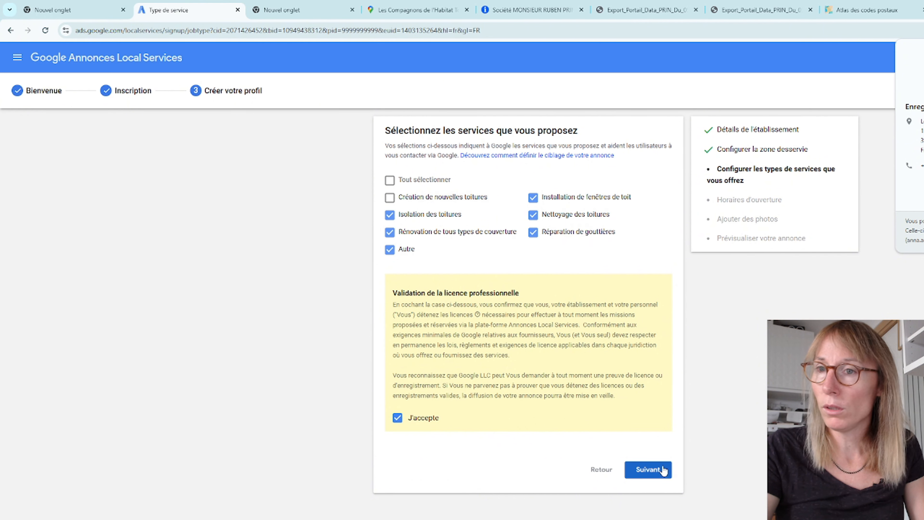
{"action": "left_click", "coordinate": [648, 470]}
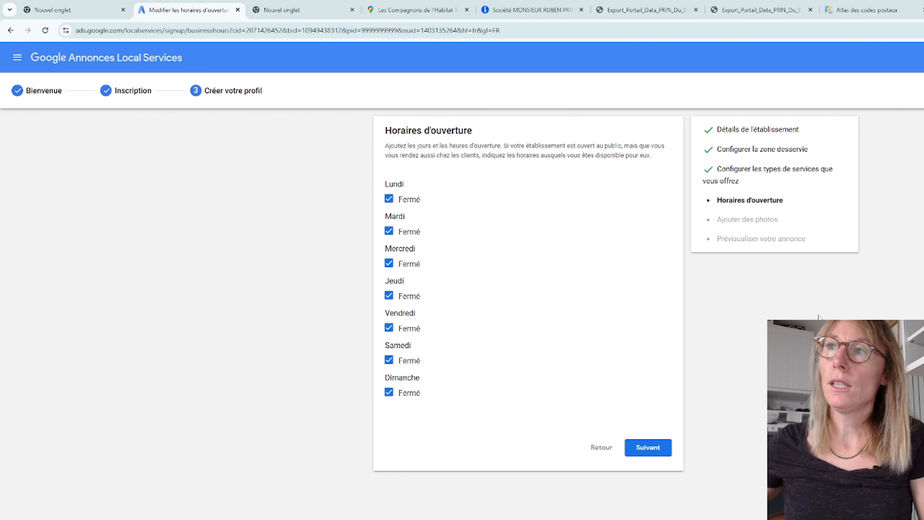
Step: Mark Monday as open and set its opening hours to 24 heures
{"action": "left_click", "coordinate": [389, 199]}
{"action": "left_click", "coordinate": [493, 208]}
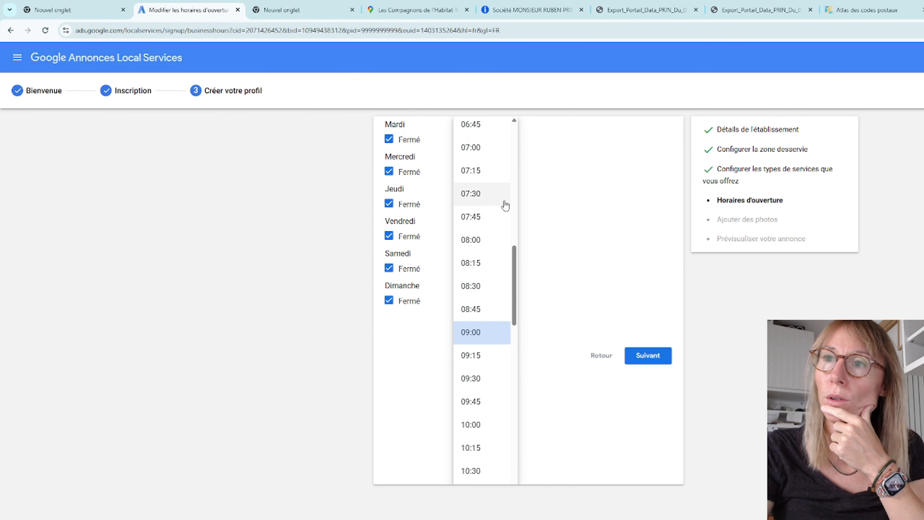
{"action": "scroll", "coordinate": [506, 196], "scroll_direction": "up", "scroll_amount": 12}
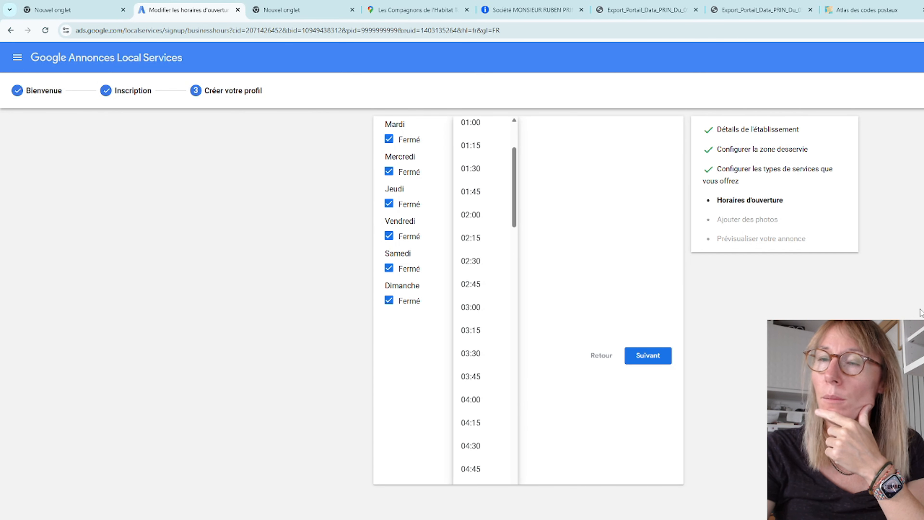
{"action": "scroll", "coordinate": [511, 185], "scroll_direction": "up", "scroll_amount": 3}
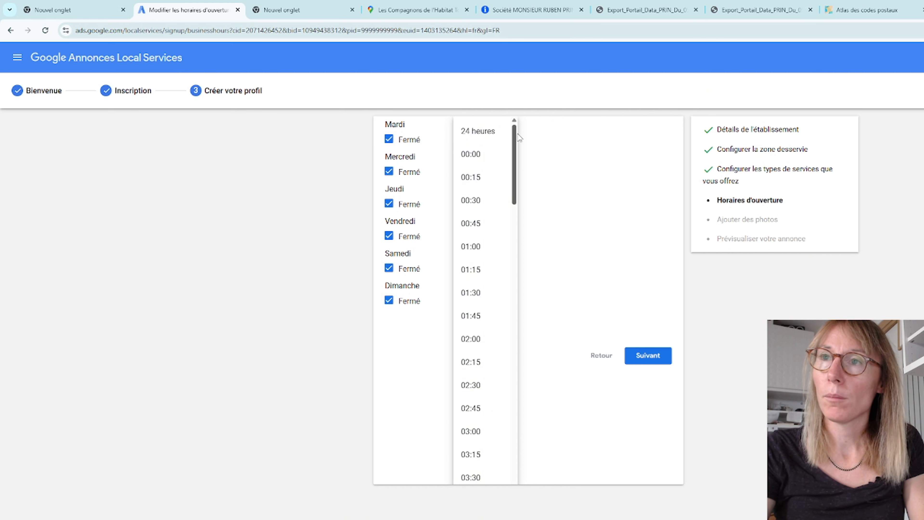
{"action": "left_click", "coordinate": [487, 135]}
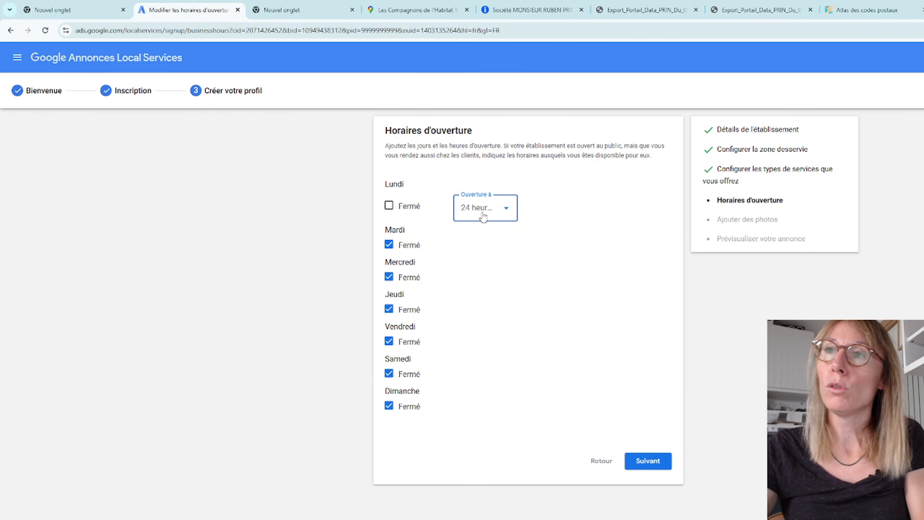
Step: Set Monday's opening hours to 07:00–19:00
{"action": "left_click", "coordinate": [413, 206]}
{"action": "left_click", "coordinate": [406, 203]}
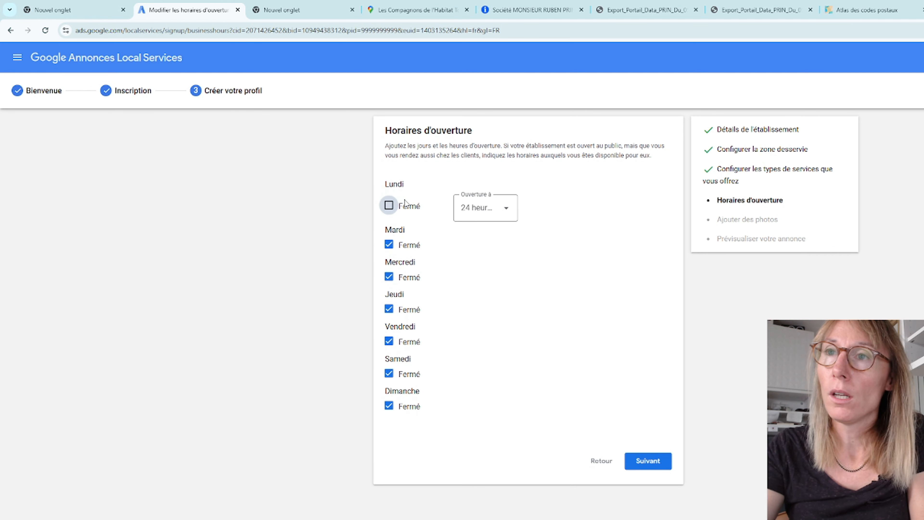
{"action": "left_click", "coordinate": [502, 208]}
{"action": "scroll", "coordinate": [500, 386], "scroll_direction": "down", "scroll_amount": 2}
{"action": "scroll", "coordinate": [500, 386], "scroll_direction": "down", "scroll_amount": 10}
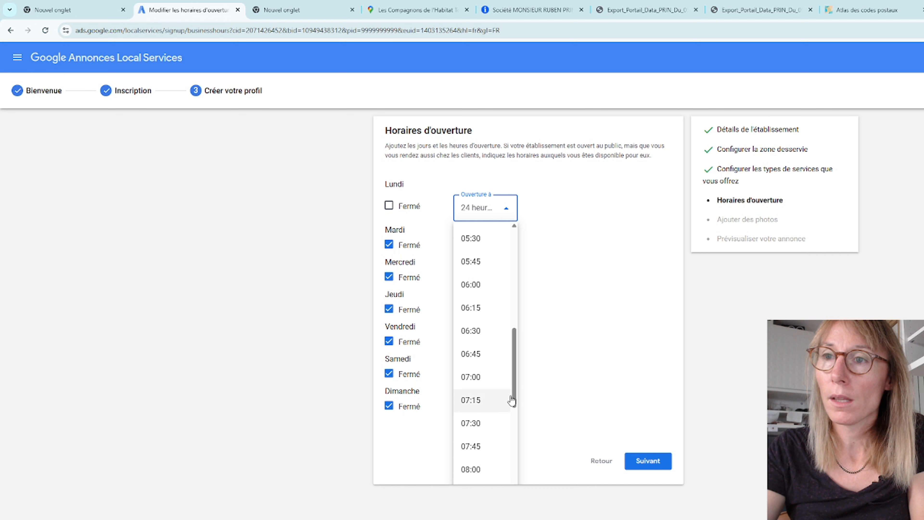
{"action": "left_click", "coordinate": [487, 379]}
{"action": "left_click", "coordinate": [543, 206]}
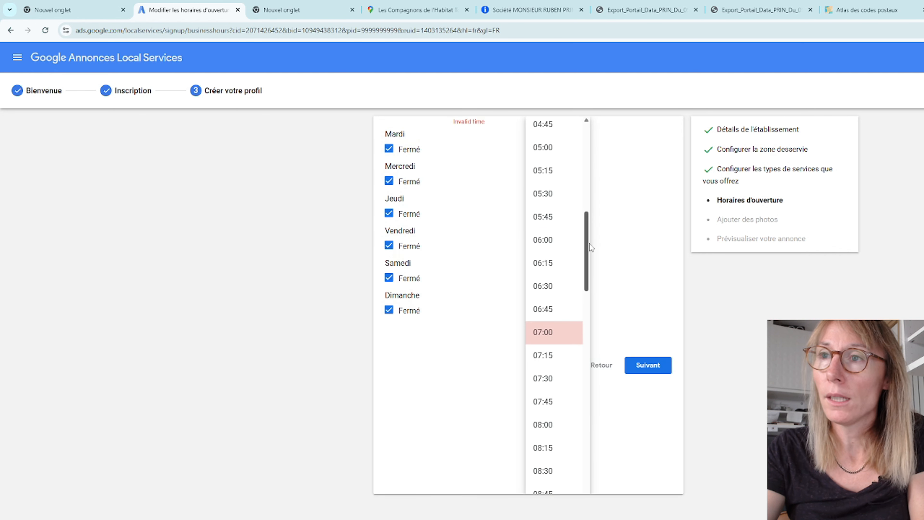
{"action": "left_click_drag", "start_coordinate": [589, 243], "coordinate": [583, 439]}
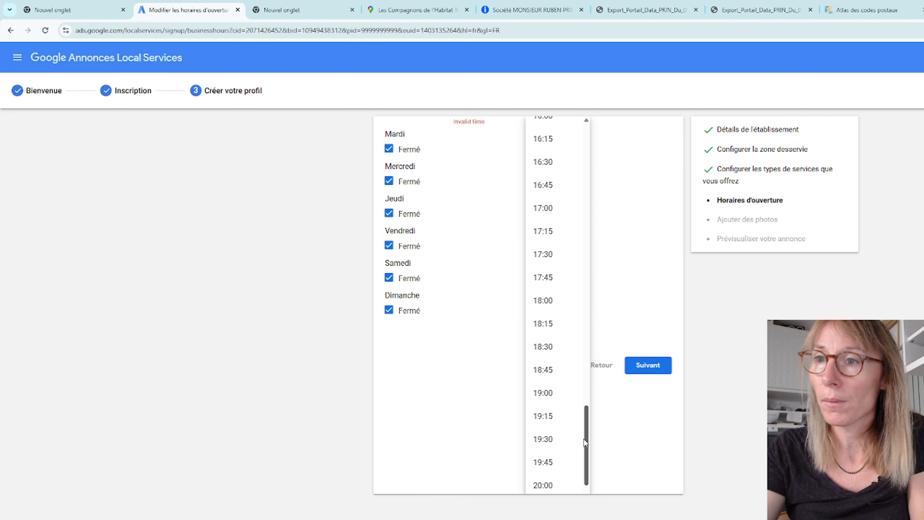
{"action": "left_click", "coordinate": [567, 396]}
Step: Mark Tuesday as open and set its hours to 07:00–19:00
{"action": "left_click", "coordinate": [389, 244]}
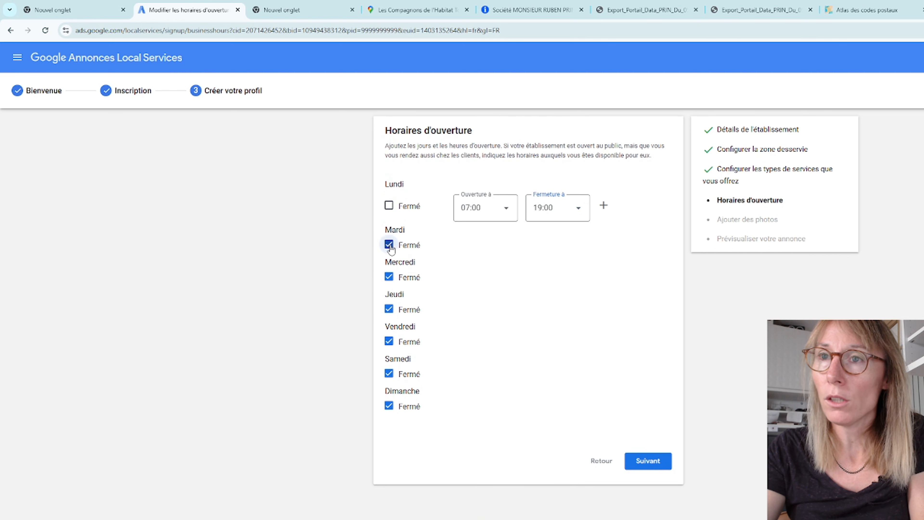
{"action": "left_click", "coordinate": [470, 255]}
{"action": "scroll", "coordinate": [479, 298], "scroll_direction": "up", "scroll_amount": 4}
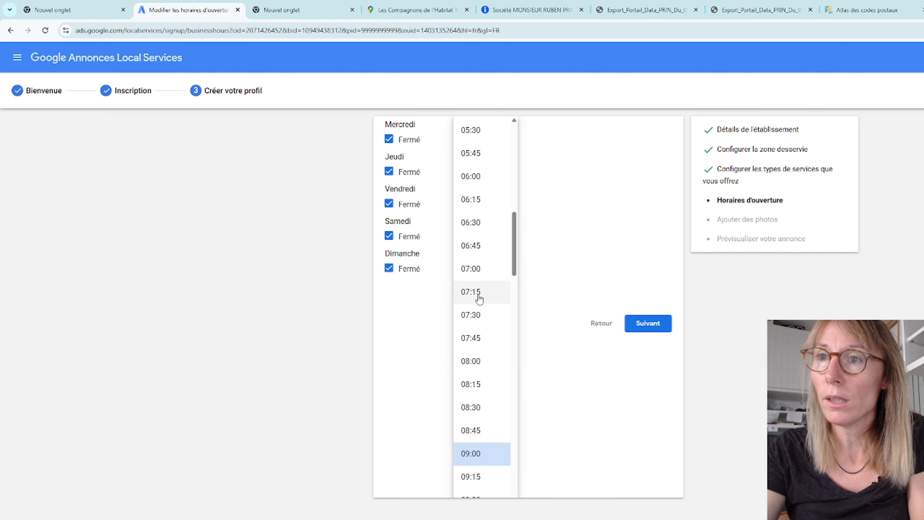
{"action": "left_click", "coordinate": [472, 268]}
{"action": "left_click", "coordinate": [560, 261]}
{"action": "scroll", "coordinate": [562, 364], "scroll_direction": "down", "scroll_amount": 3}
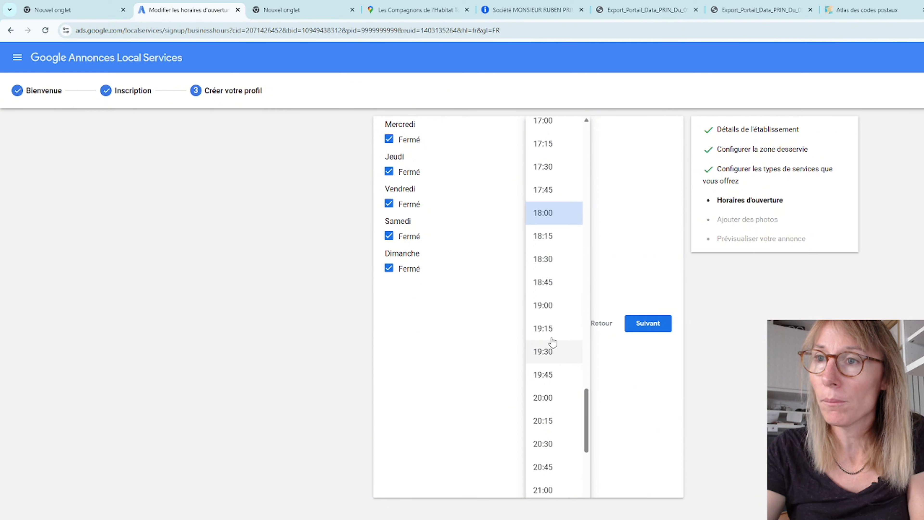
{"action": "left_click", "coordinate": [551, 309]}
Step: Mark Wednesday as open and set its hours to 08:30–19:00
{"action": "left_click", "coordinate": [407, 296]}
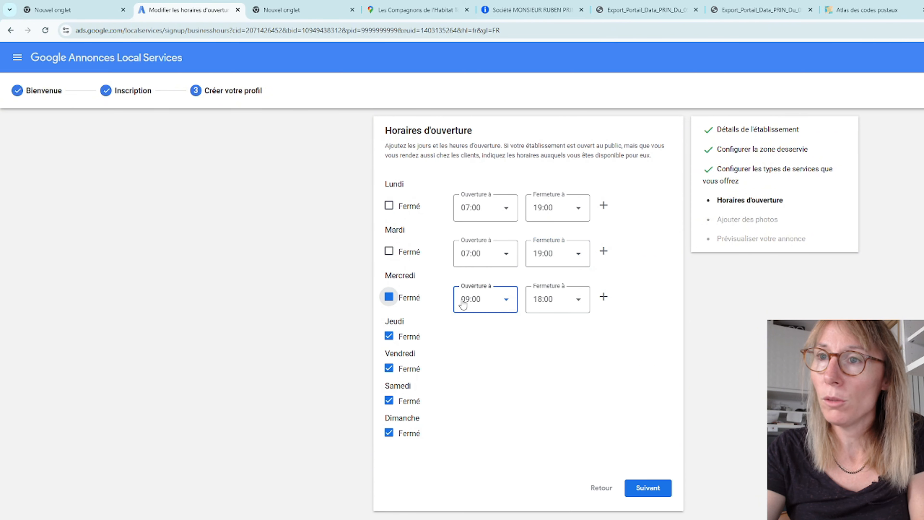
{"action": "left_click", "coordinate": [473, 300]}
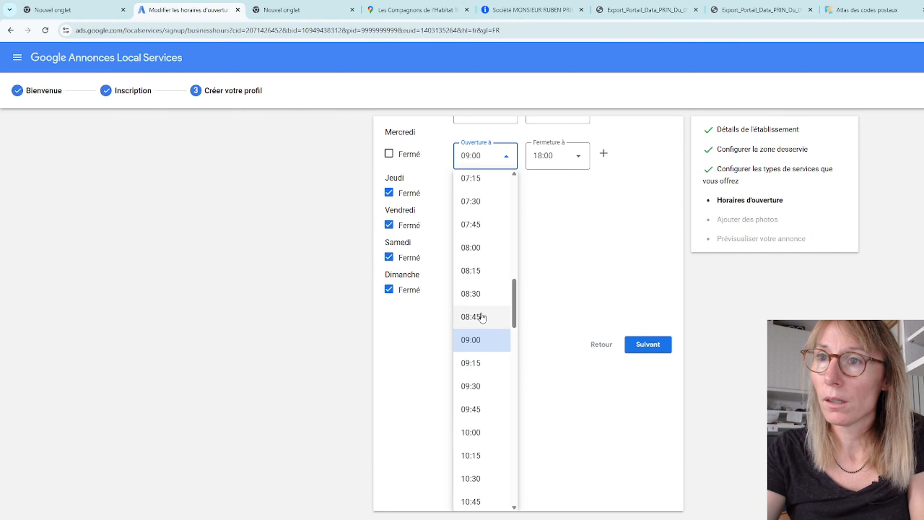
{"action": "left_click", "coordinate": [473, 293]}
{"action": "left_click", "coordinate": [572, 302]}
{"action": "scroll", "coordinate": [566, 393], "scroll_direction": "down", "scroll_amount": 1}
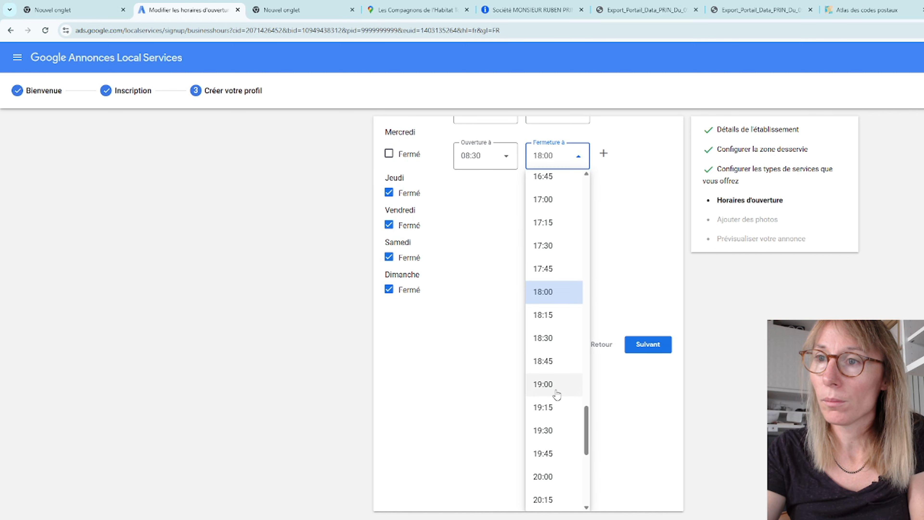
{"action": "left_click", "coordinate": [555, 385]}
Step: Mark Thursday as open and set its hours to 09:15–20:00
{"action": "left_click", "coordinate": [407, 342]}
{"action": "left_click", "coordinate": [486, 344]}
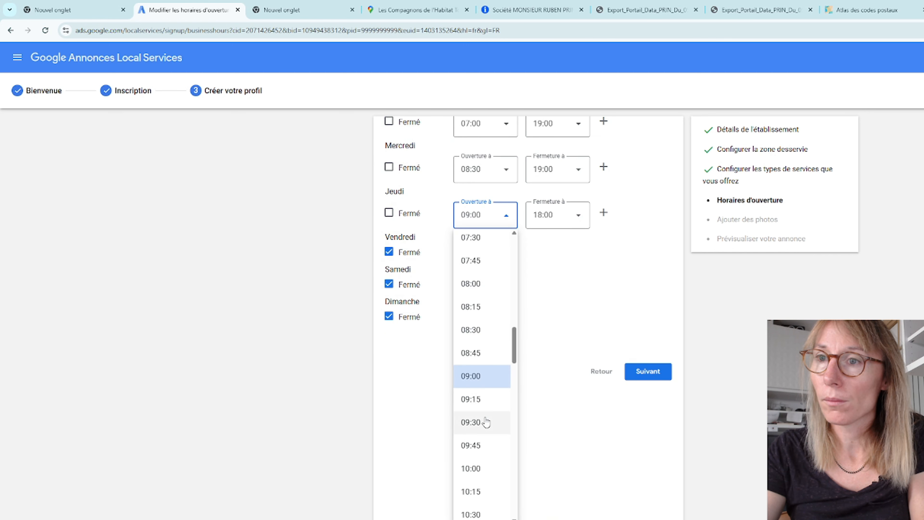
{"action": "left_click", "coordinate": [484, 398]}
{"action": "left_click", "coordinate": [561, 345]}
{"action": "scroll", "coordinate": [549, 454], "scroll_direction": "down", "scroll_amount": 3}
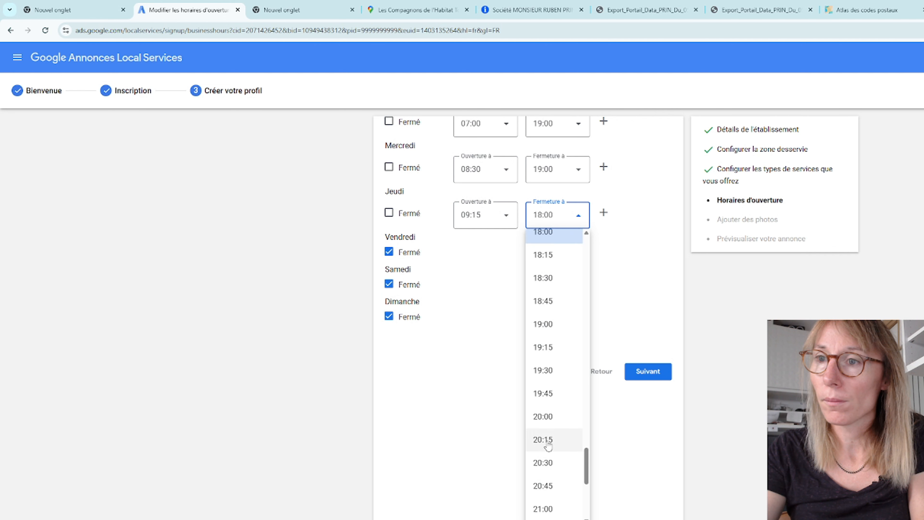
{"action": "left_click", "coordinate": [547, 439]}
Step: Mark Friday as open and set its hours to 08:15–19:00
{"action": "left_click", "coordinate": [411, 388]}
{"action": "left_click", "coordinate": [475, 394]}
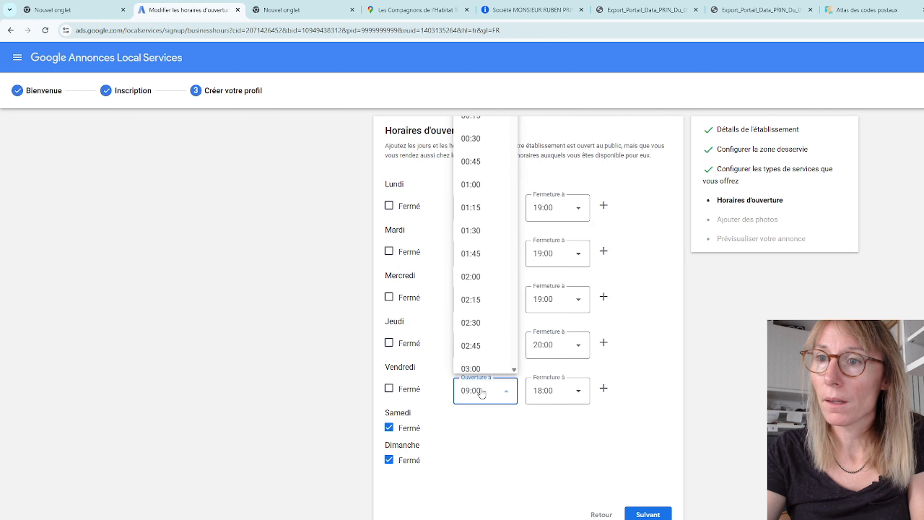
{"action": "left_click", "coordinate": [472, 148]}
{"action": "left_click", "coordinate": [572, 394]}
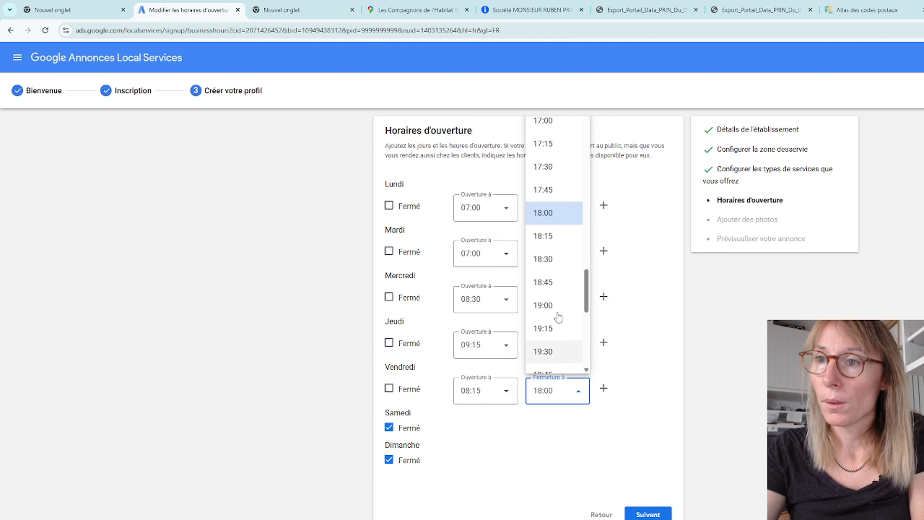
{"action": "left_click", "coordinate": [557, 303]}
Step: Mark Saturday as open and set its hours to 07:45–19:30
{"action": "left_click", "coordinate": [389, 434]}
{"action": "left_click", "coordinate": [473, 436]}
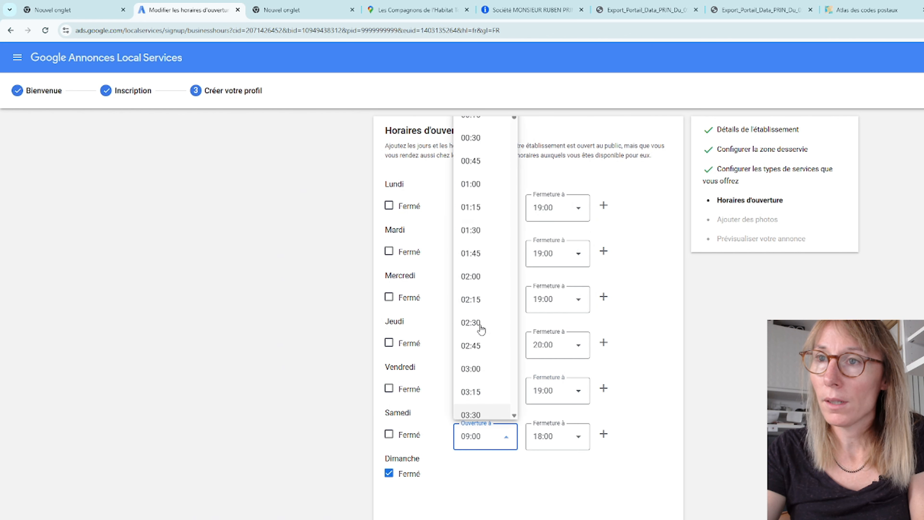
{"action": "scroll", "coordinate": [472, 197], "scroll_direction": "up", "scroll_amount": 2}
{"action": "left_click", "coordinate": [473, 168]}
{"action": "left_click", "coordinate": [560, 428]}
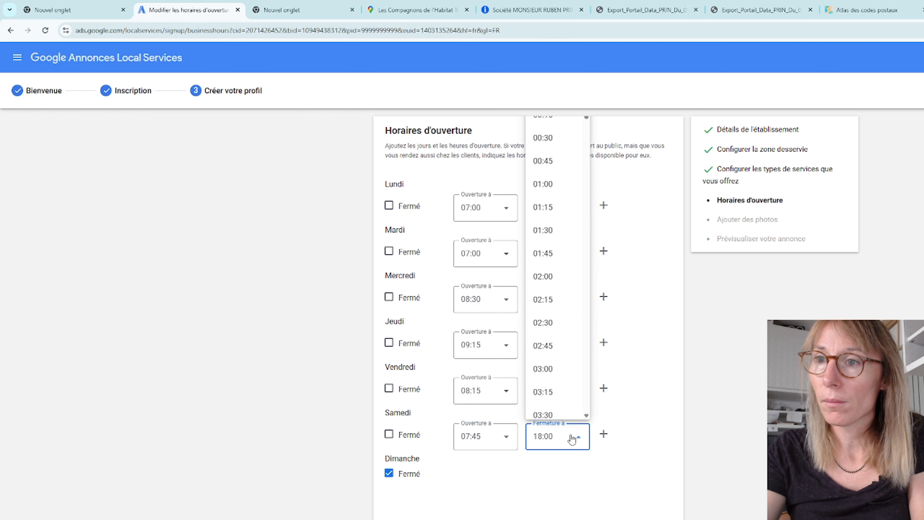
{"action": "scroll", "coordinate": [567, 419], "scroll_direction": "down", "scroll_amount": 10}
{"action": "left_click", "coordinate": [553, 382]}
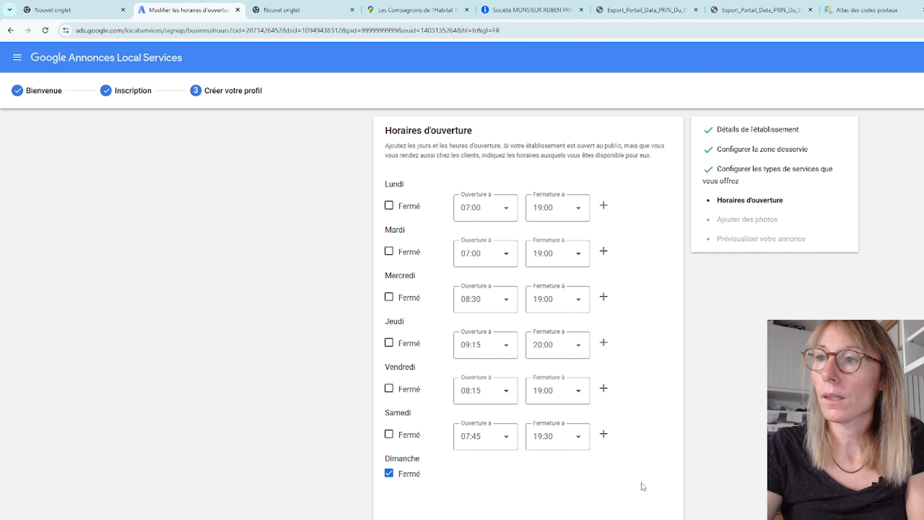
Step: Submit the opening hours with Sunday closed and skip adding photos to reach the ad preview
{"action": "left_click", "coordinate": [649, 519]}
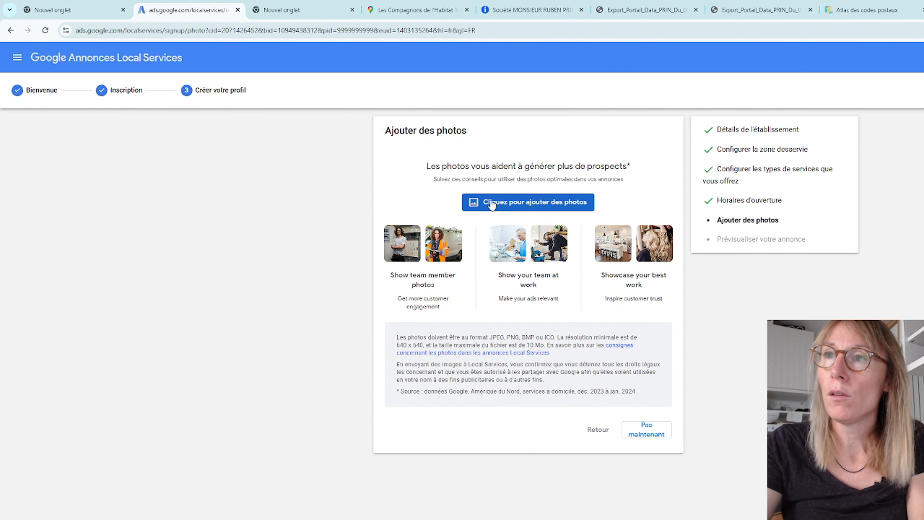
{"action": "left_click", "coordinate": [649, 430]}
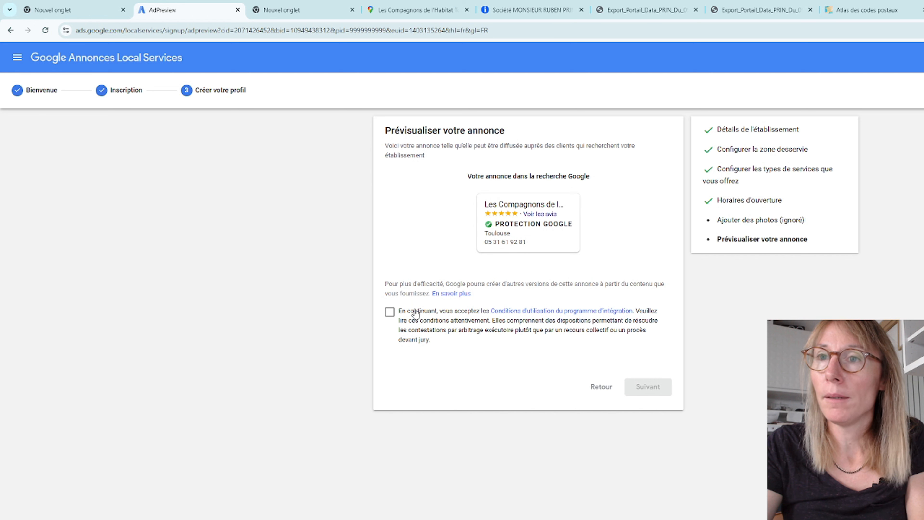
Step: Accept the integration programme's terms of use for the previewed ad and continue to the business verification portal
{"action": "left_click", "coordinate": [390, 313]}
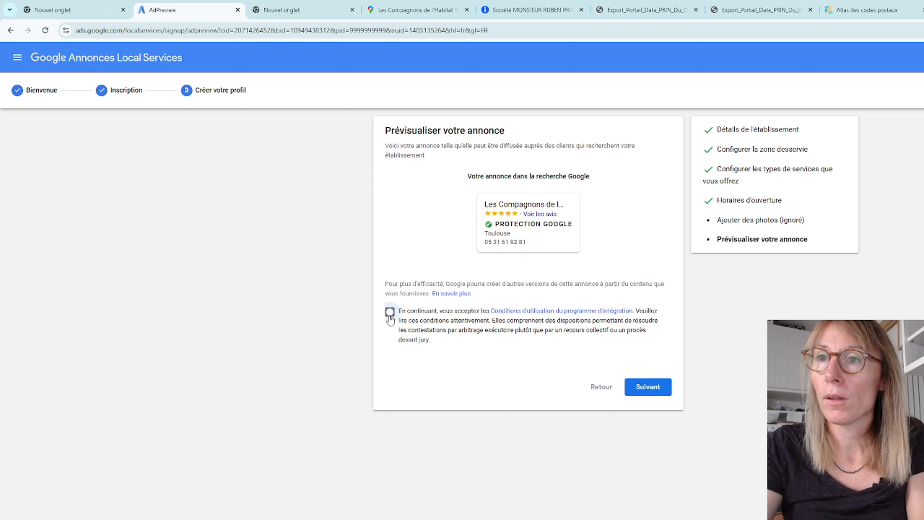
{"action": "left_click", "coordinate": [649, 390]}
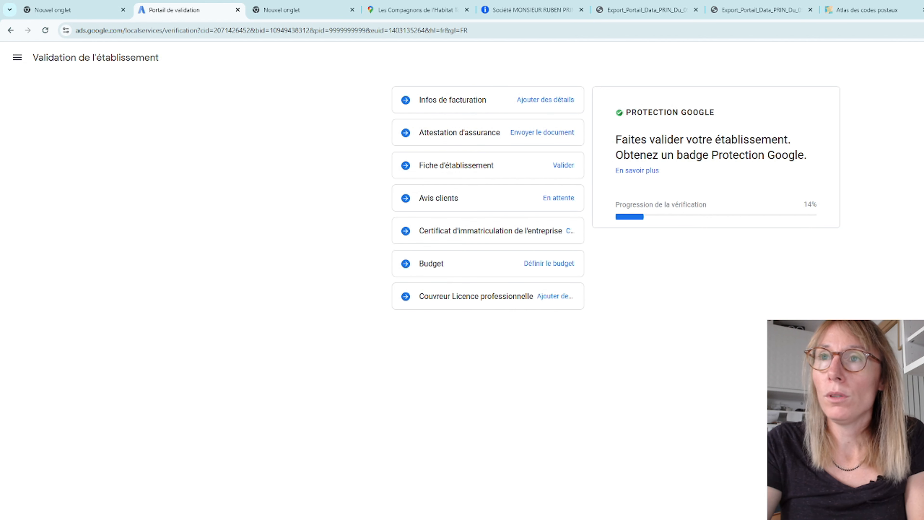
Step: Review the verification requirements for billing information, the insurance certificate, the Google business profile and customer reviews
{"action": "left_click", "coordinate": [468, 104]}
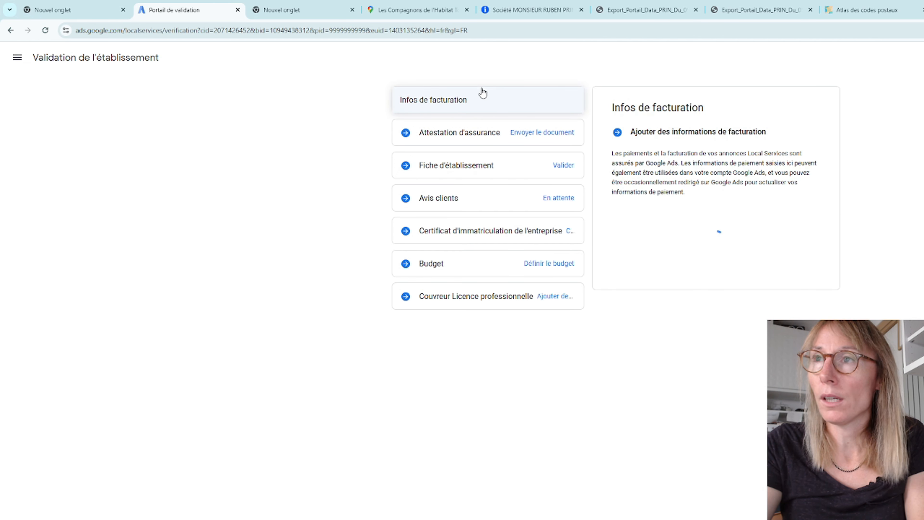
{"action": "left_click", "coordinate": [463, 136]}
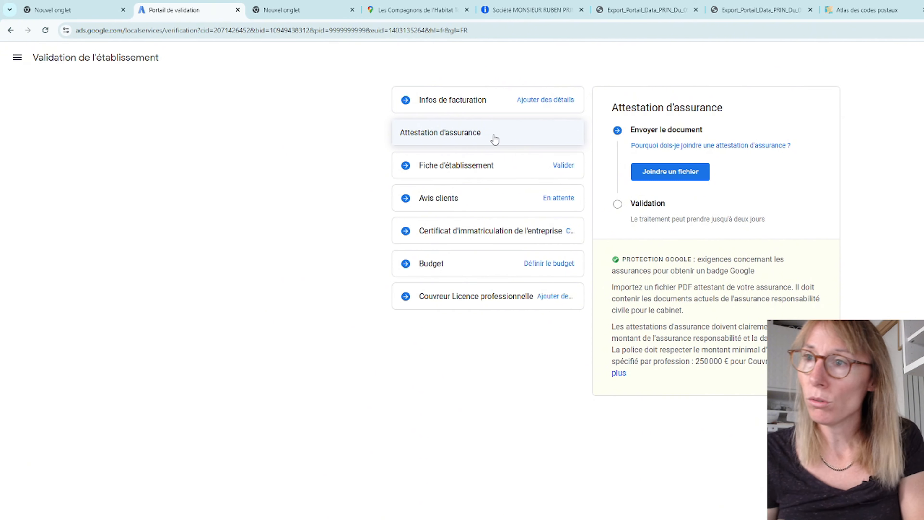
{"action": "left_click_drag", "start_coordinate": [695, 361], "coordinate": [731, 358]}
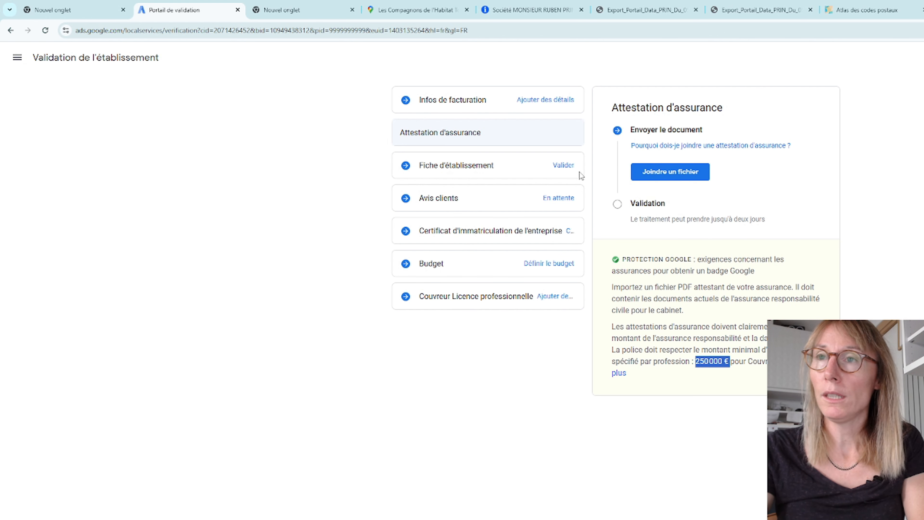
{"action": "left_click", "coordinate": [457, 169]}
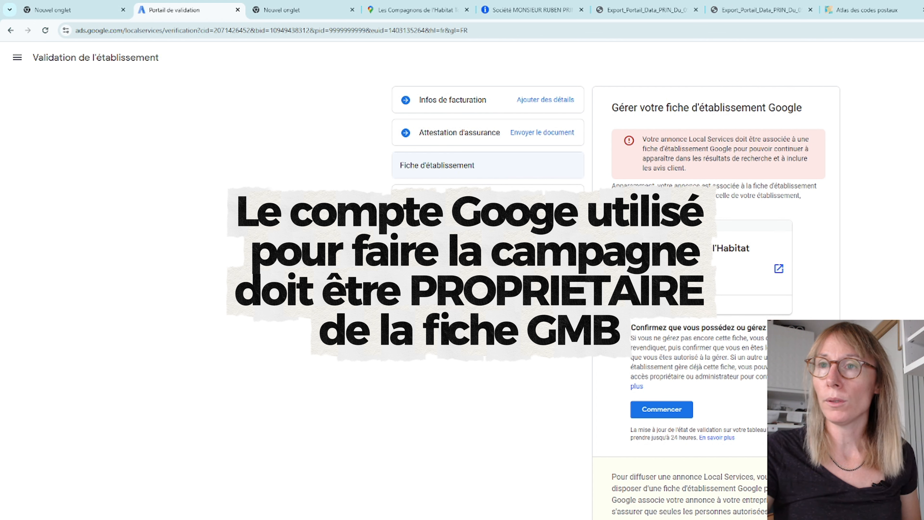
{"action": "left_click", "coordinate": [459, 202]}
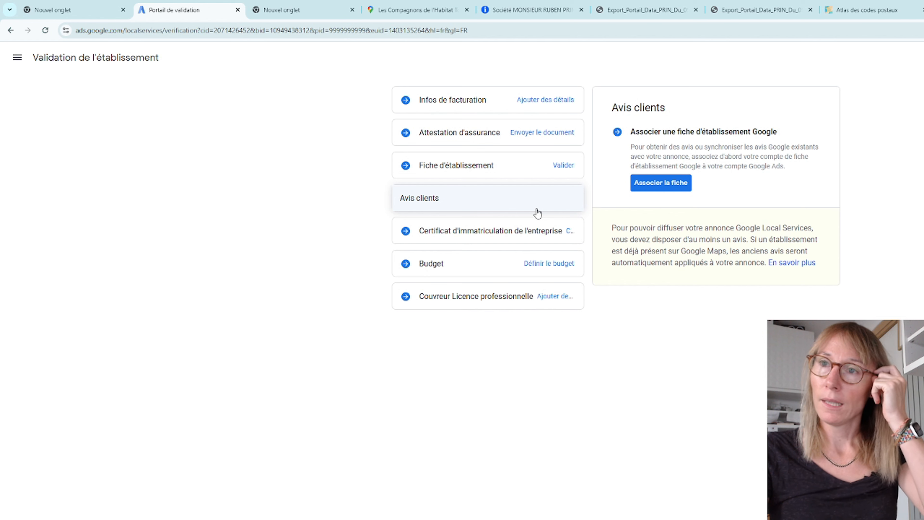
{"action": "left_click", "coordinate": [662, 183]}
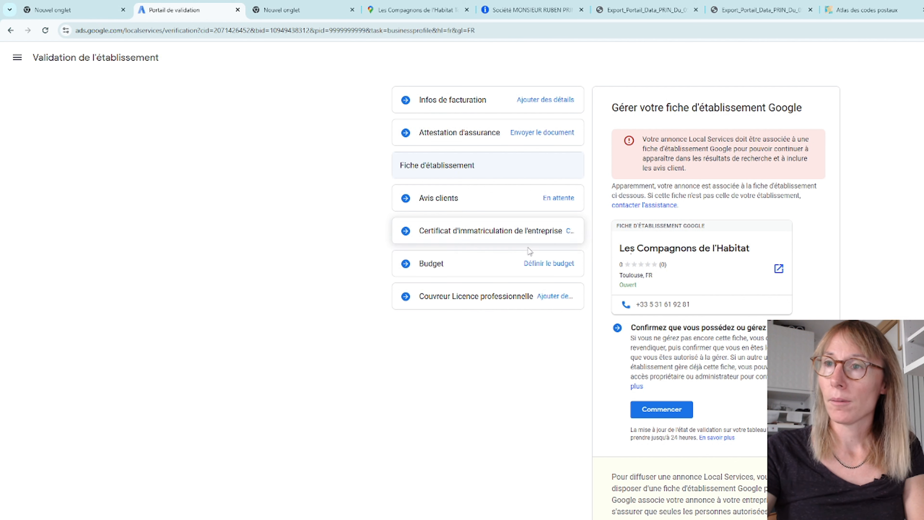
{"action": "left_click", "coordinate": [460, 201]}
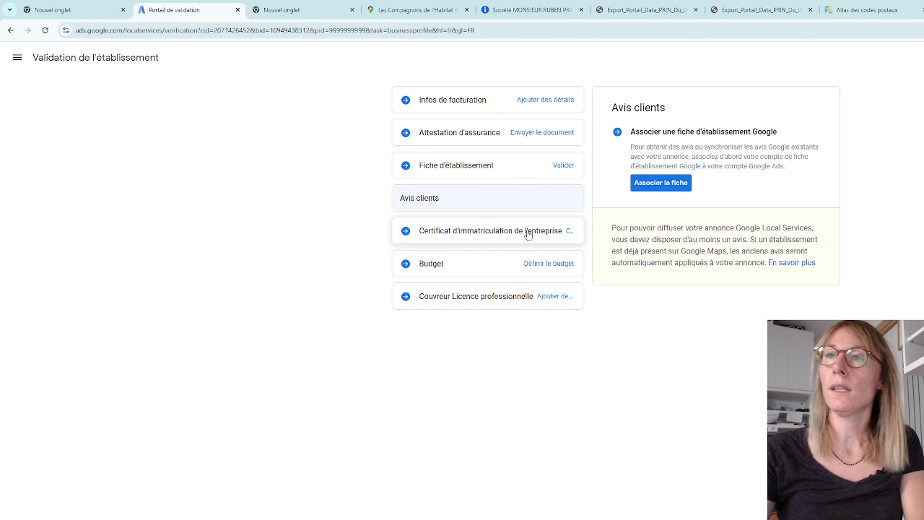
Step: Set the registration type for the company registration certificate to Numéro SIRET / SIREN
{"action": "left_click", "coordinate": [488, 235]}
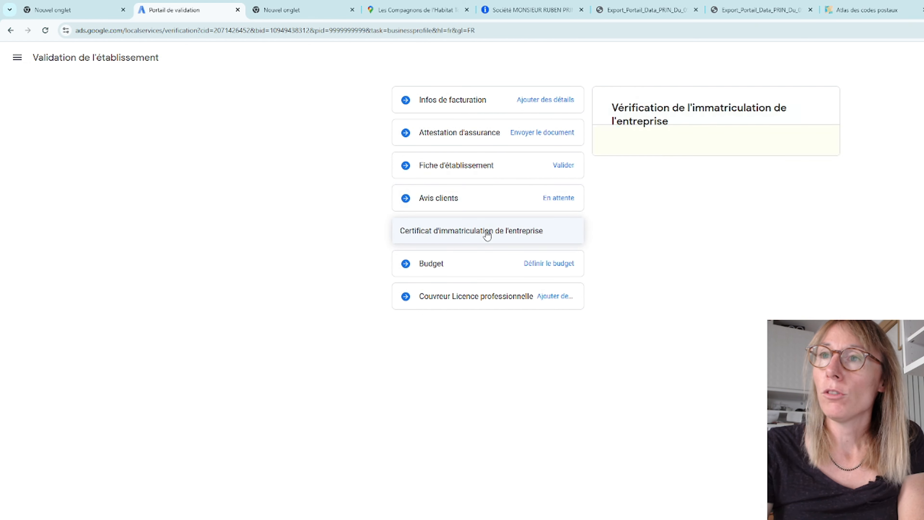
{"action": "left_click", "coordinate": [762, 171]}
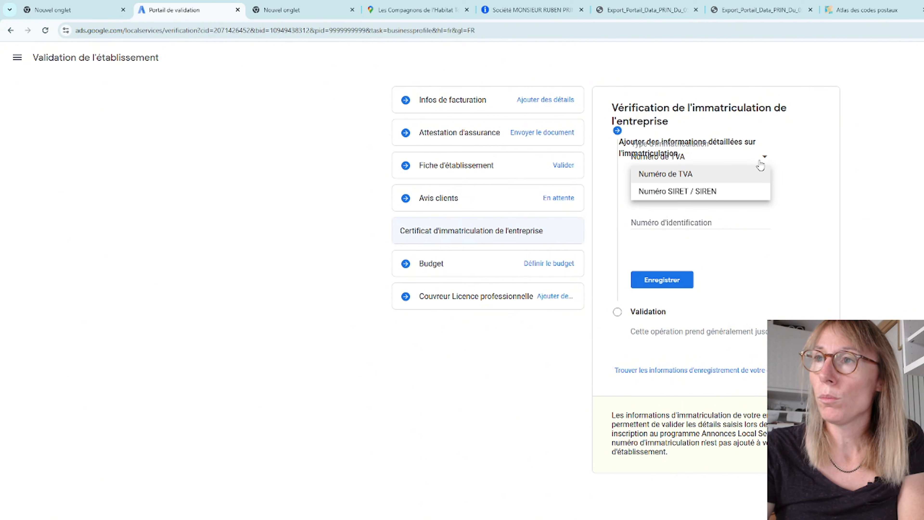
{"action": "left_click", "coordinate": [678, 190]}
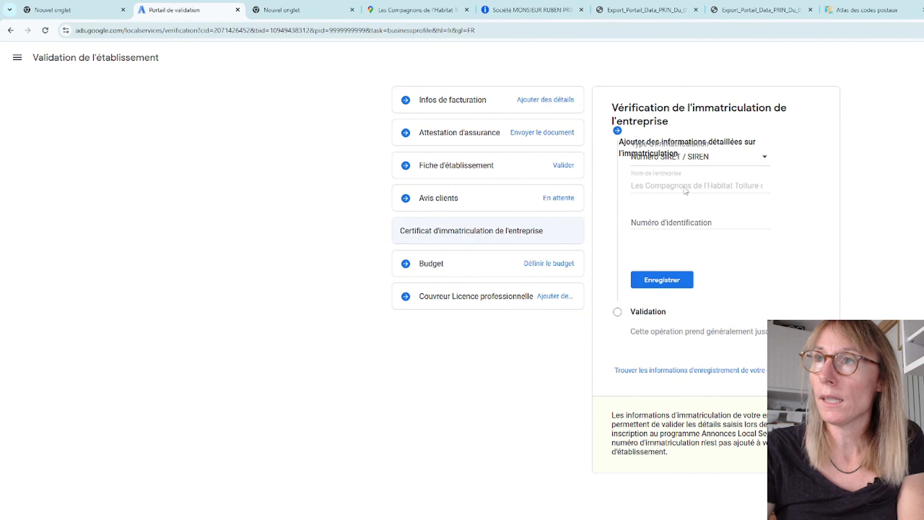
Step: Copy the SIREN number from the INPI registration PDF into the identification number, remove its spaces and save the registration details
{"action": "left_click", "coordinate": [760, 10]}
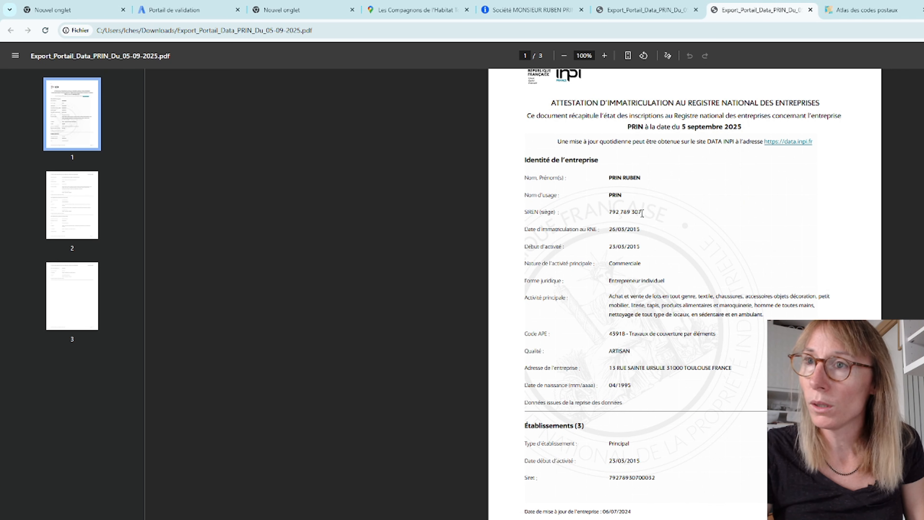
{"action": "left_click_drag", "start_coordinate": [642, 214], "coordinate": [607, 213]}
{"action": "key", "text": "ctrl+c"}
{"action": "left_click", "coordinate": [563, 5]}
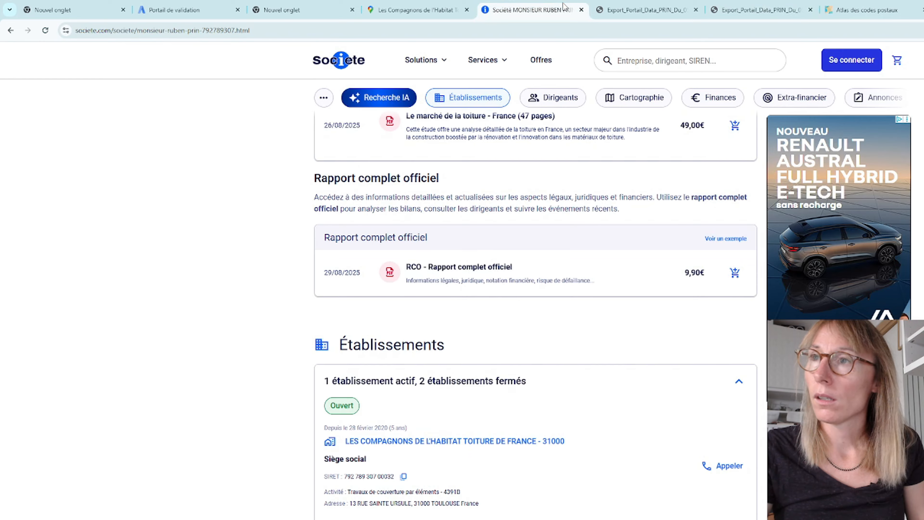
{"action": "left_click", "coordinate": [415, 10]}
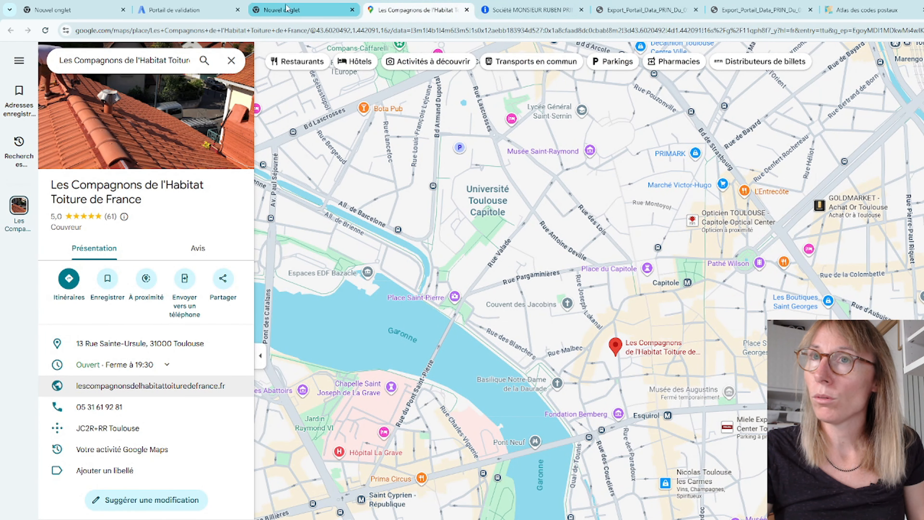
{"action": "left_click", "coordinate": [197, 8]}
{"action": "left_click", "coordinate": [680, 223]}
{"action": "key", "text": "ctrl+v"}
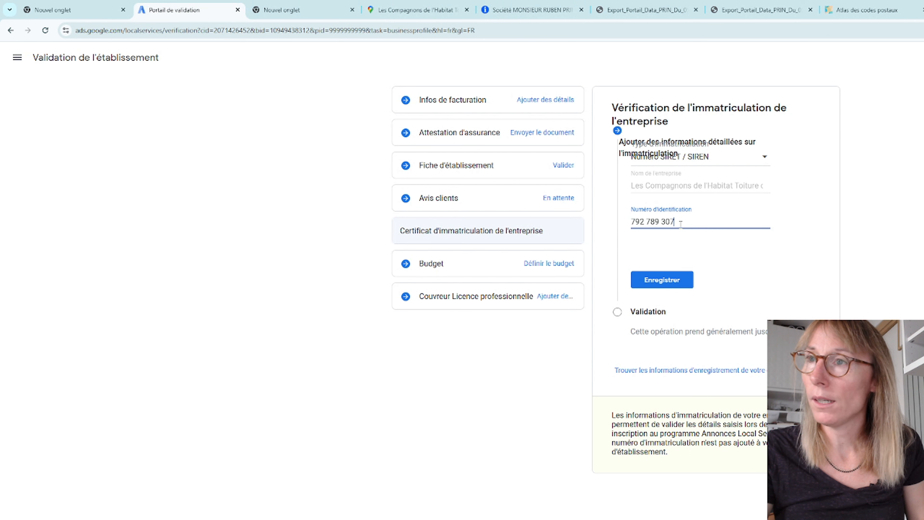
{"action": "left_click", "coordinate": [646, 221]}
{"action": "key", "text": "BackSpace"}
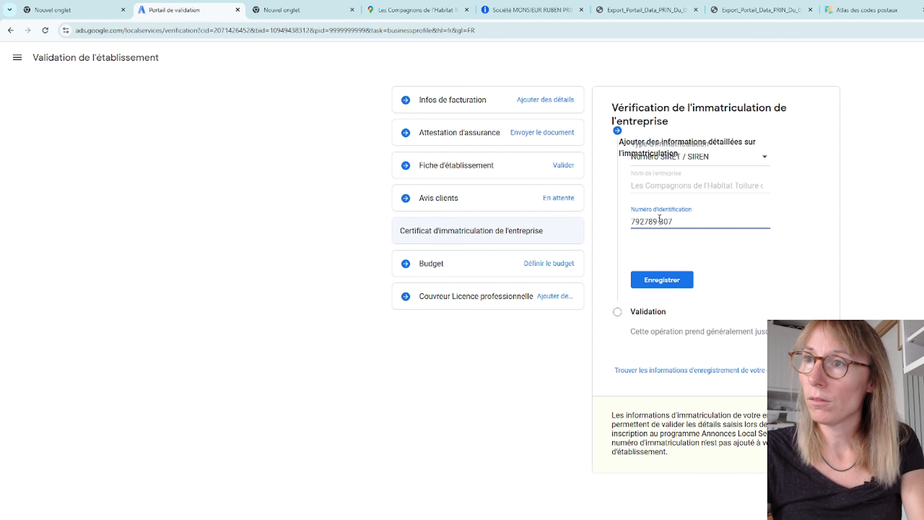
{"action": "left_click", "coordinate": [664, 279]}
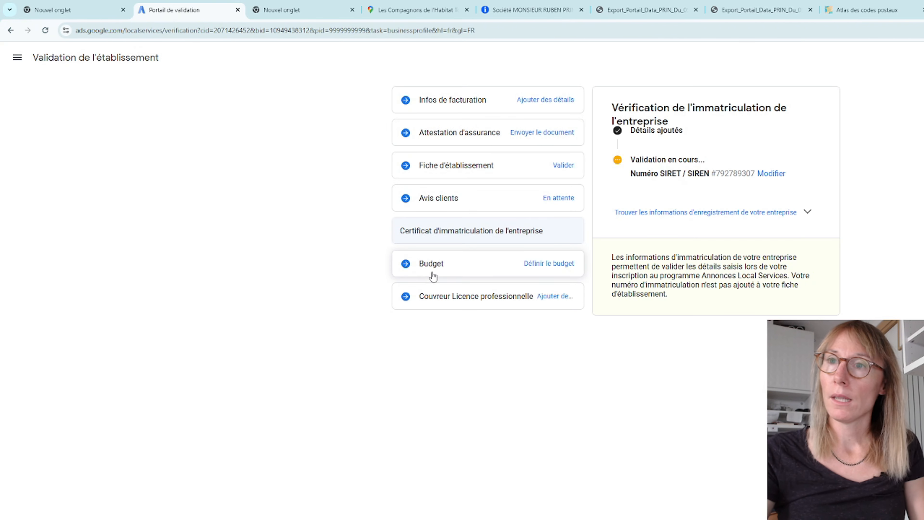
Step: Choose Extrait des inscriptions INPI as the document type for the roofer's professional licence
{"action": "left_click", "coordinate": [485, 300]}
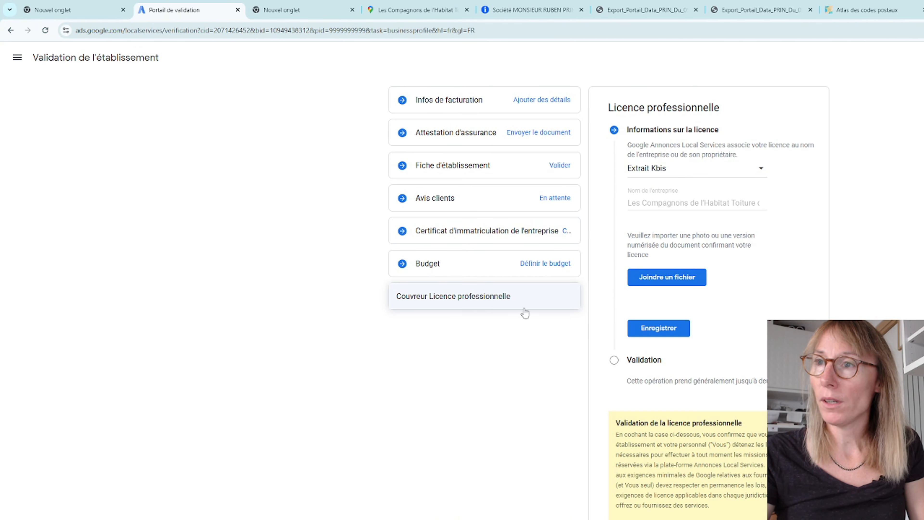
{"action": "left_click", "coordinate": [737, 174]}
{"action": "left_click", "coordinate": [718, 201]}
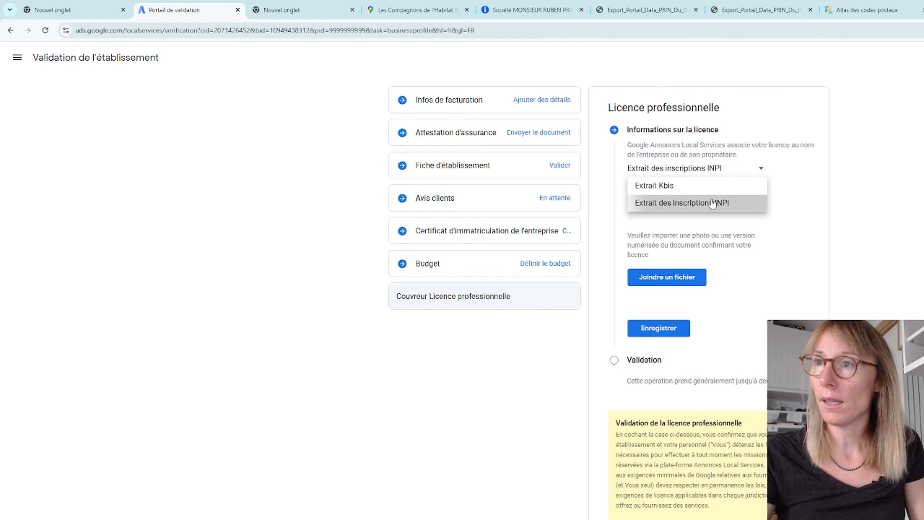
Step: Enter the copied SIREN number without spaces as the licence number and save the professional licence details
{"action": "left_click", "coordinate": [642, 240]}
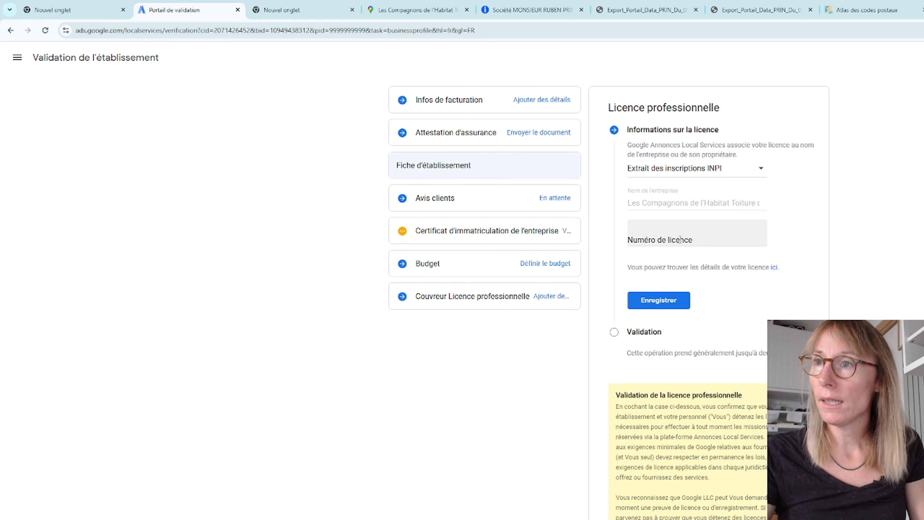
{"action": "key", "text": "ctrl+v"}
{"action": "left_click", "coordinate": [642, 240]}
{"action": "key", "text": "BackSpace"}
{"action": "left_click", "coordinate": [656, 241]}
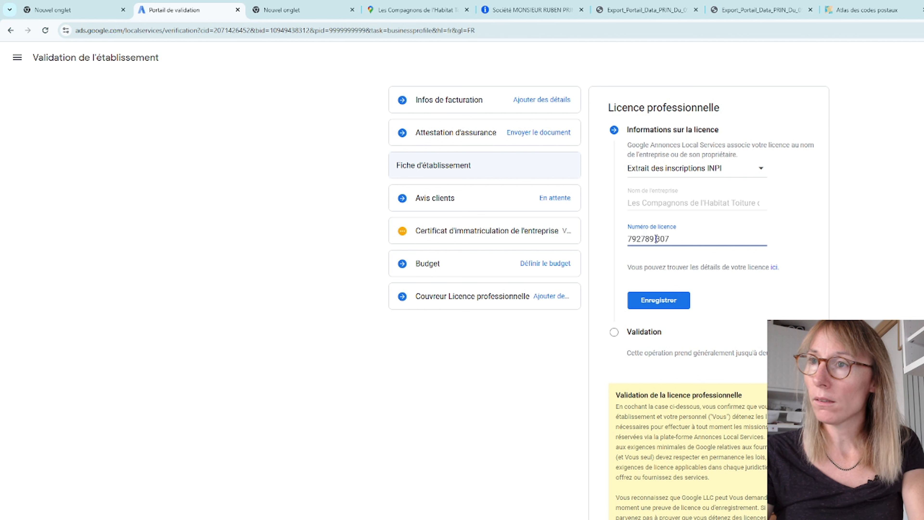
{"action": "key", "text": "BackSpace"}
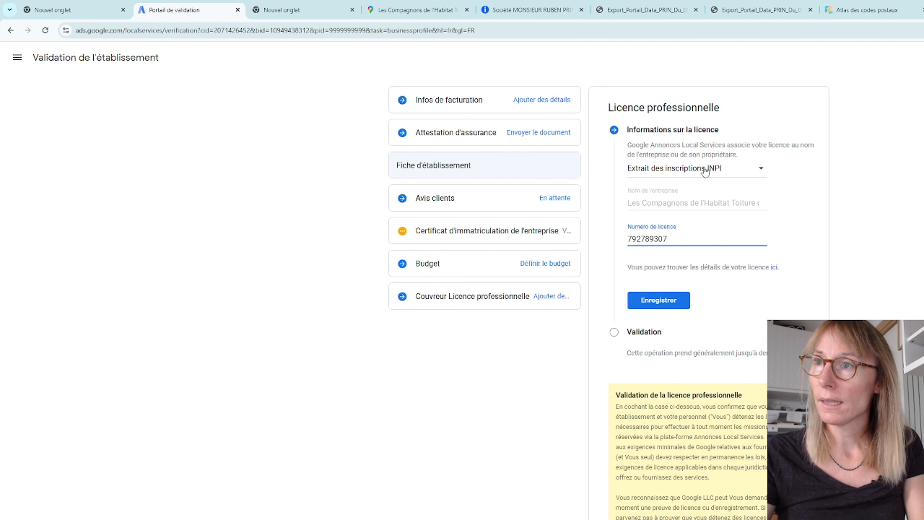
{"action": "left_click", "coordinate": [669, 305]}
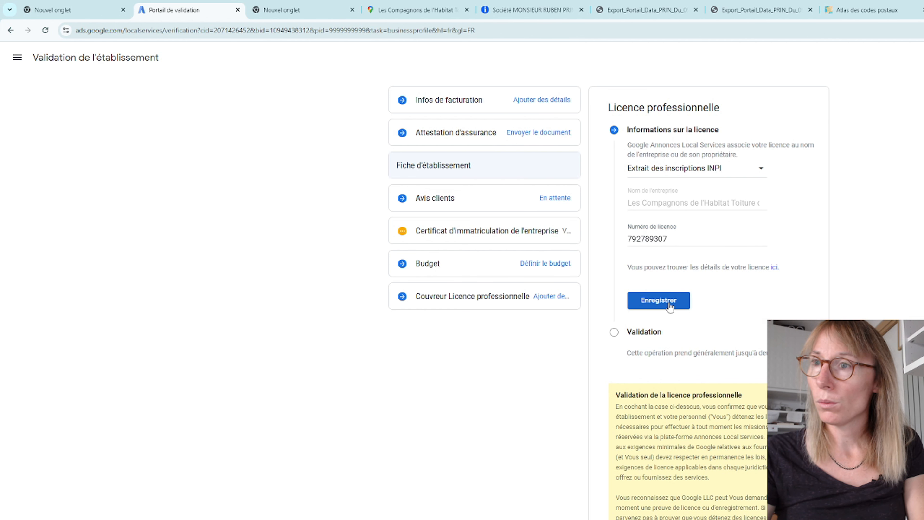
{"action": "left_click", "coordinate": [669, 307]}
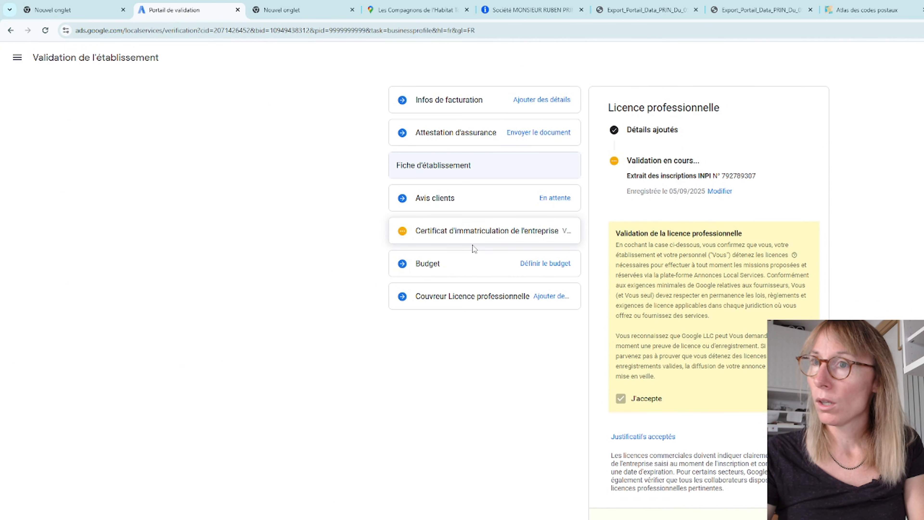
Step: Check the validation status of the company registration certificate and the roofer's professional licence
{"action": "left_click", "coordinate": [484, 238]}
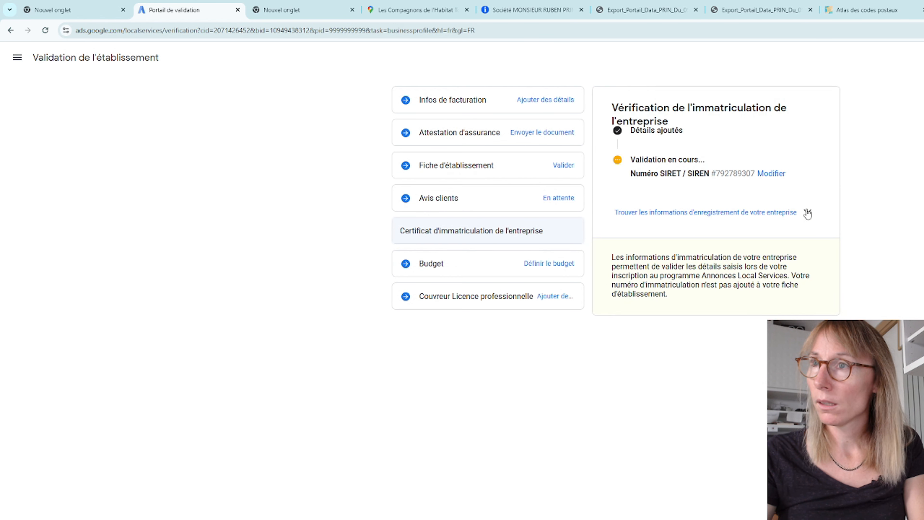
{"action": "left_click", "coordinate": [806, 213]}
{"action": "left_click", "coordinate": [808, 214]}
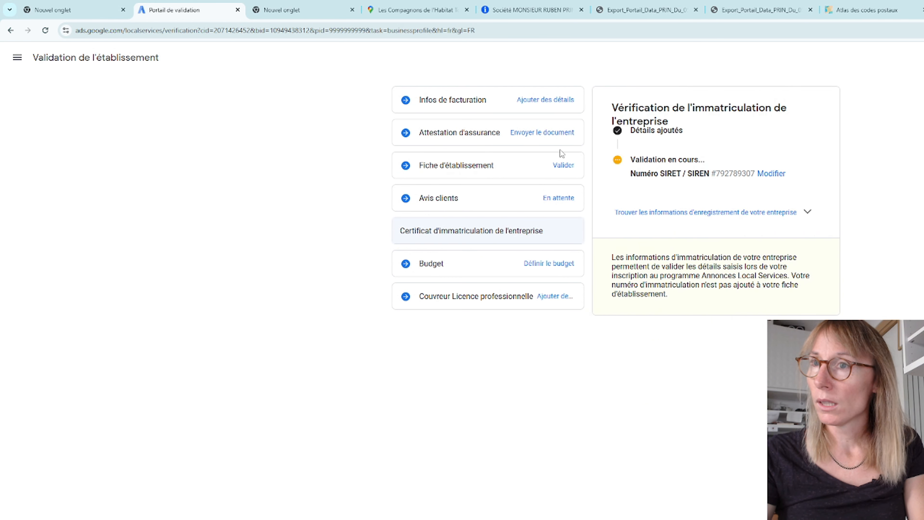
{"action": "left_click", "coordinate": [489, 307]}
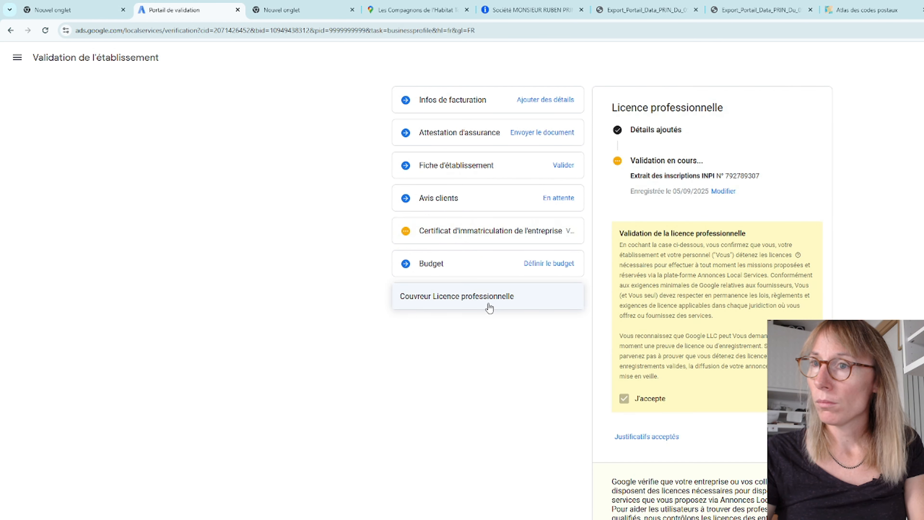
Step: Save a weekly advertising budget of 180 €
{"action": "left_click", "coordinate": [495, 265]}
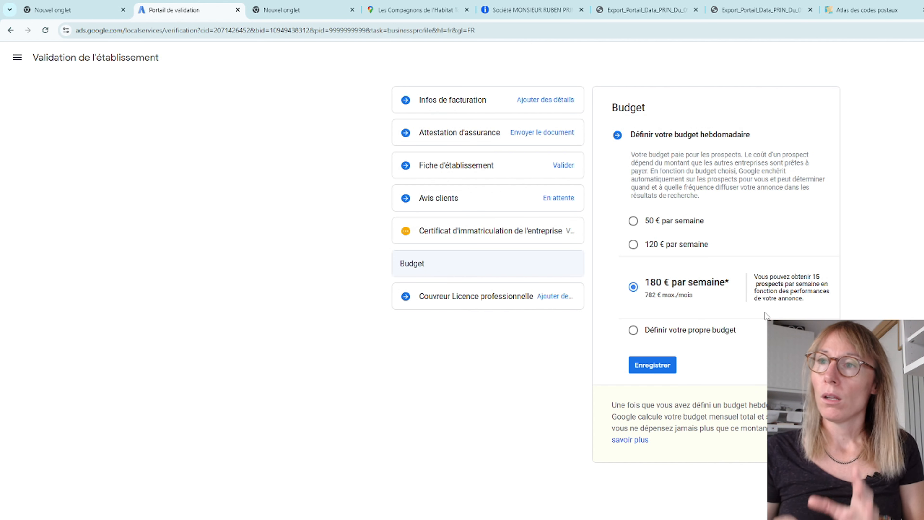
{"action": "left_click", "coordinate": [654, 365]}
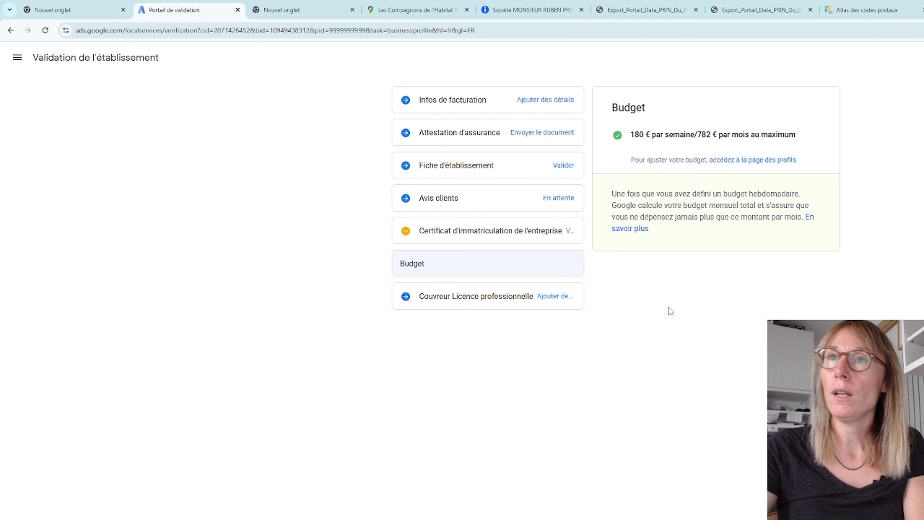
Step: Open the profile and budget page and review the ad's settings and the notice about required steps
{"action": "left_click", "coordinate": [18, 59]}
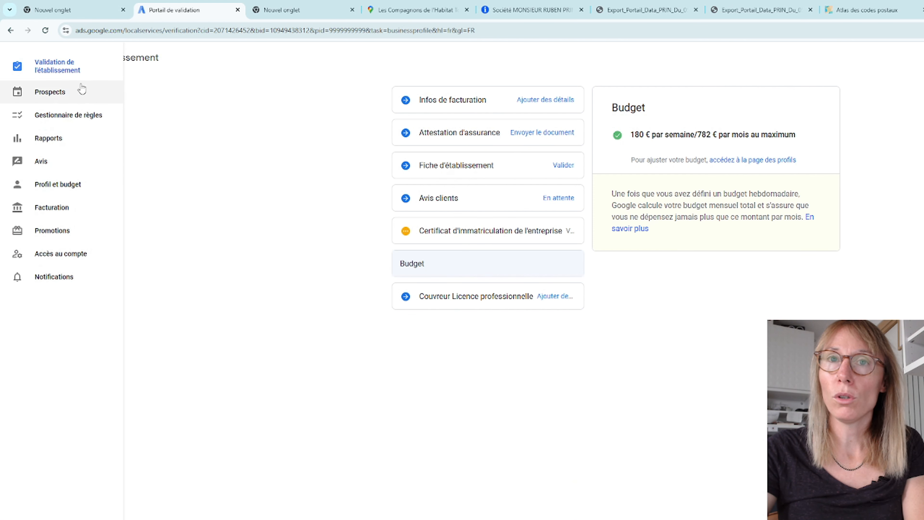
{"action": "left_click", "coordinate": [68, 186]}
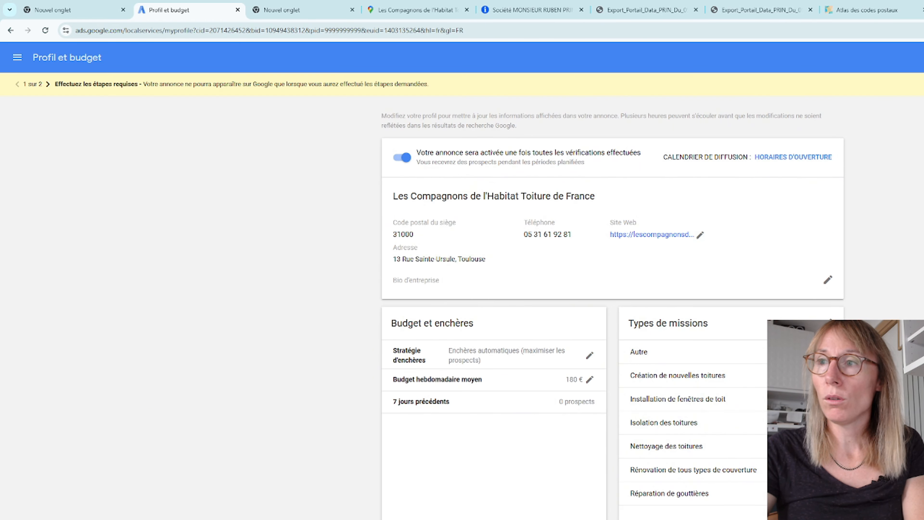
{"action": "scroll", "coordinate": [612, 308], "scroll_direction": "down", "scroll_amount": 8}
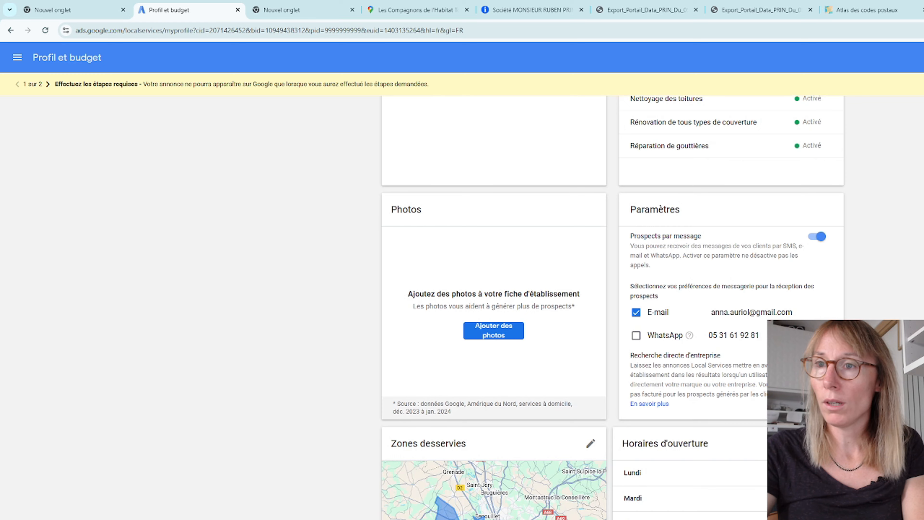
{"action": "scroll", "coordinate": [612, 307], "scroll_direction": "up", "scroll_amount": 8}
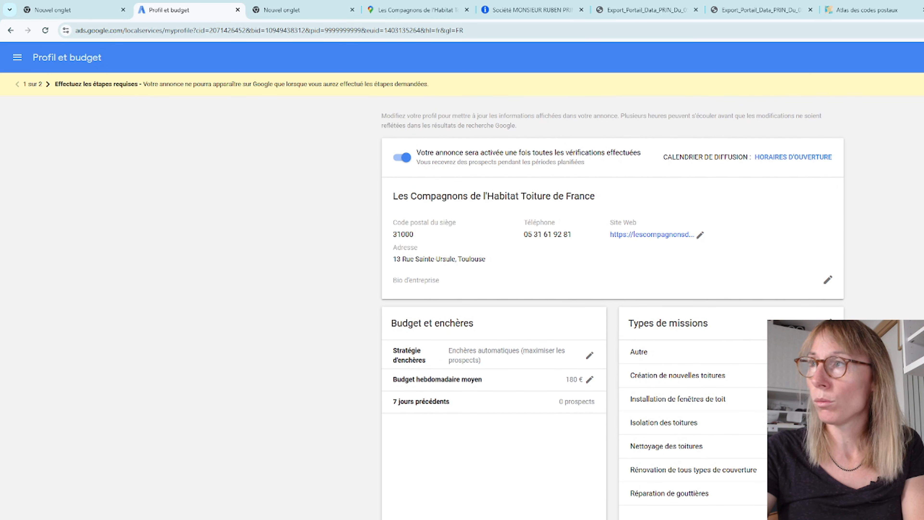
{"action": "left_click_drag", "start_coordinate": [82, 84], "coordinate": [431, 85]}
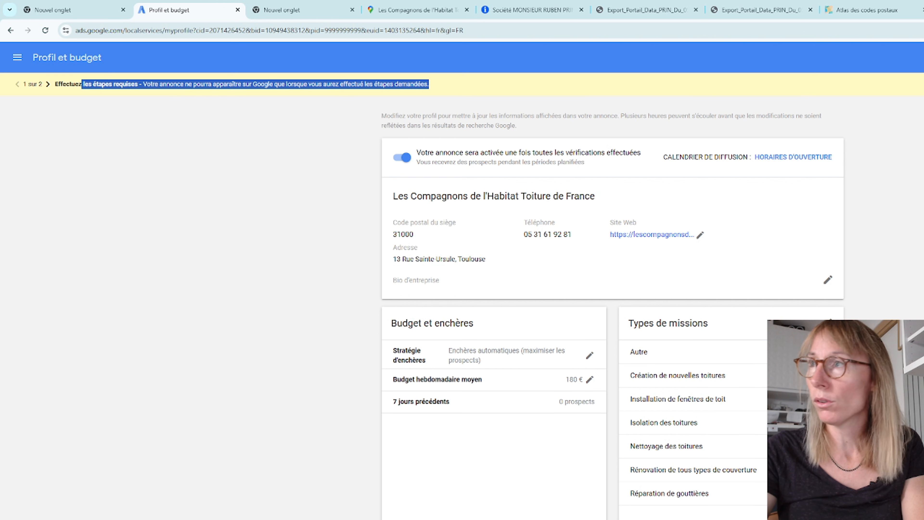
Step: Check the outstanding items on the business verification page and open the account reports
{"action": "key", "text": "F5"}
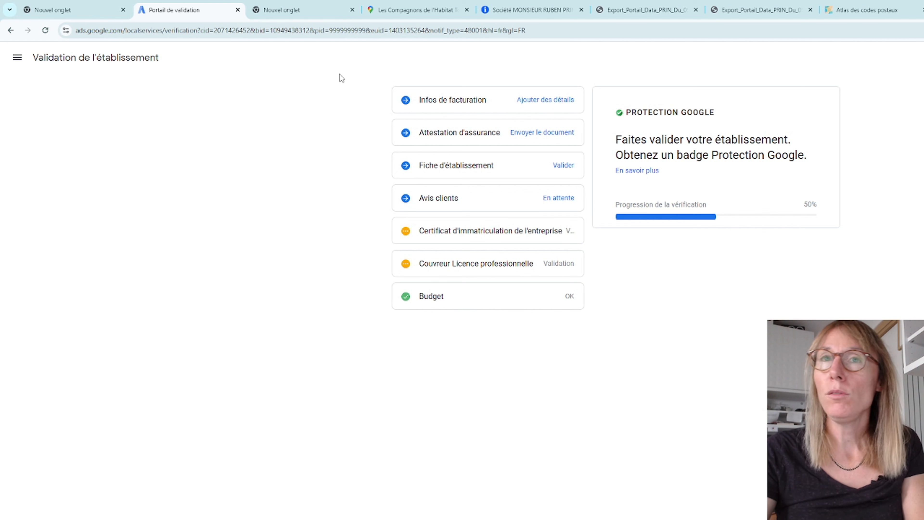
{"action": "left_click", "coordinate": [13, 57]}
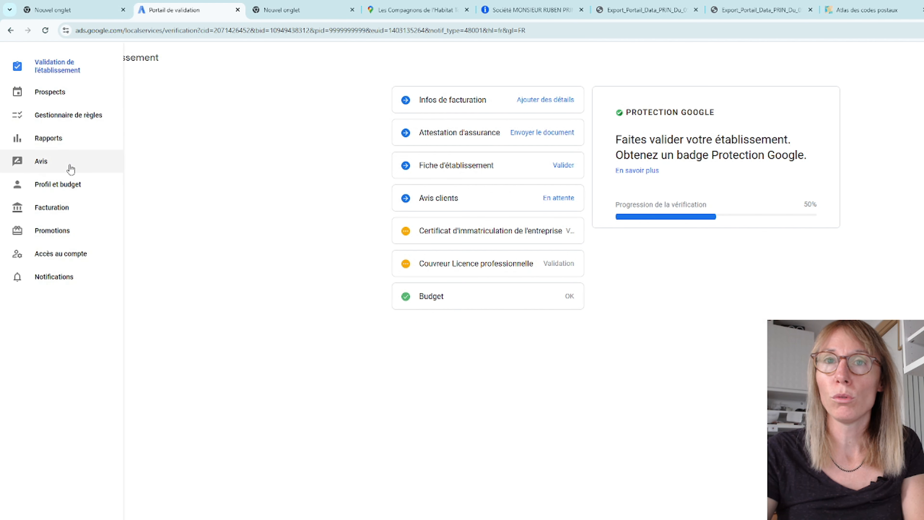
{"action": "left_click", "coordinate": [58, 143]}
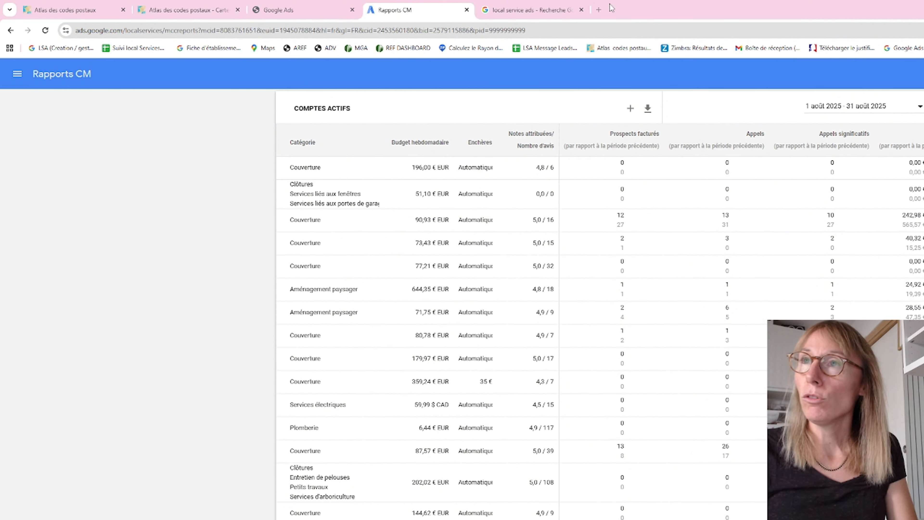
Step: Search Google for local service ads in a new tab and find the budget calculator on the official Local Services Ads page
{"action": "left_click", "coordinate": [598, 9]}
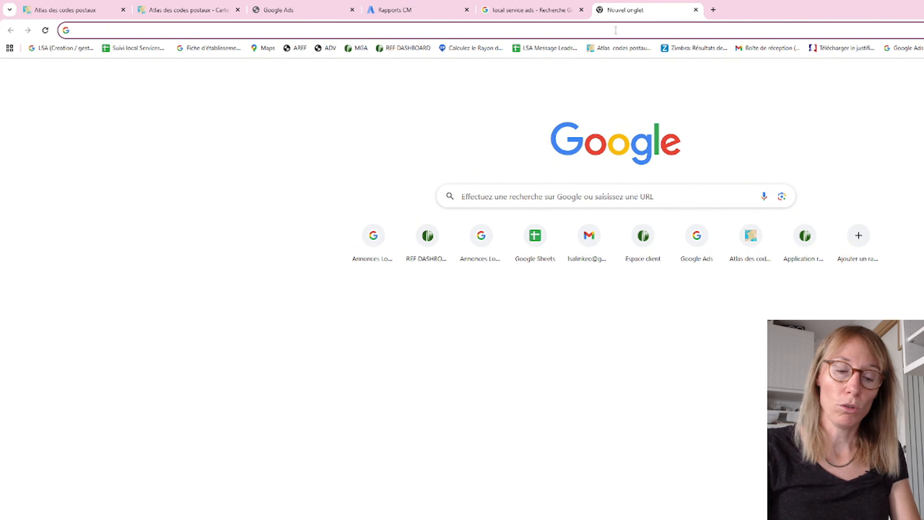
{"action": "type", "text": "lcoal"}
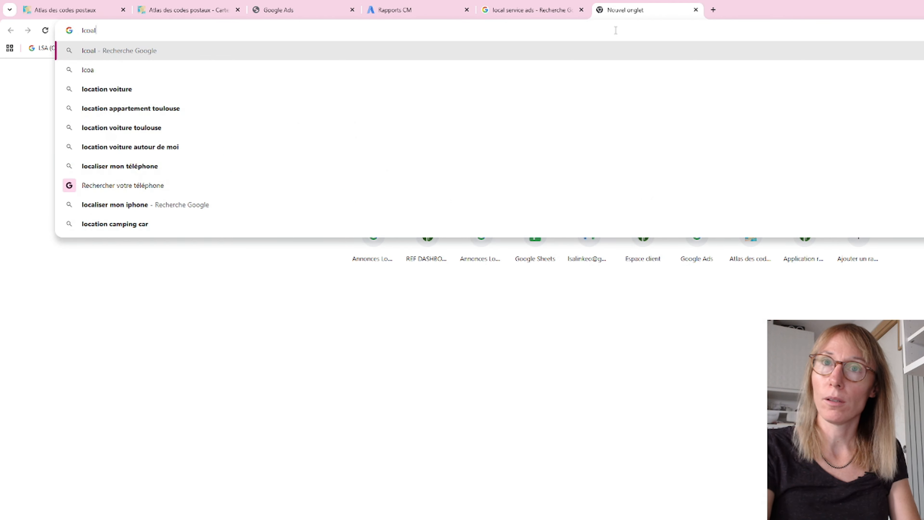
{"action": "type", "text": " service ads"}
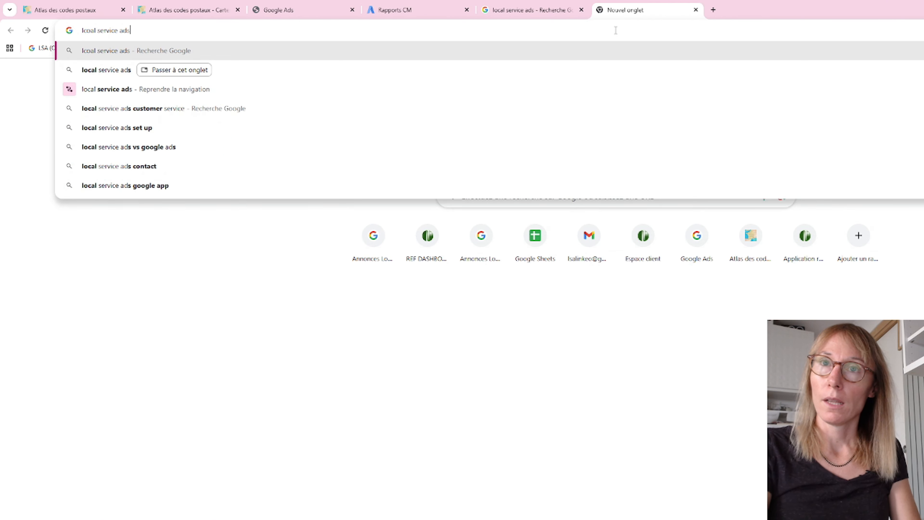
{"action": "key", "text": "Return"}
{"action": "left_click", "coordinate": [280, 218]}
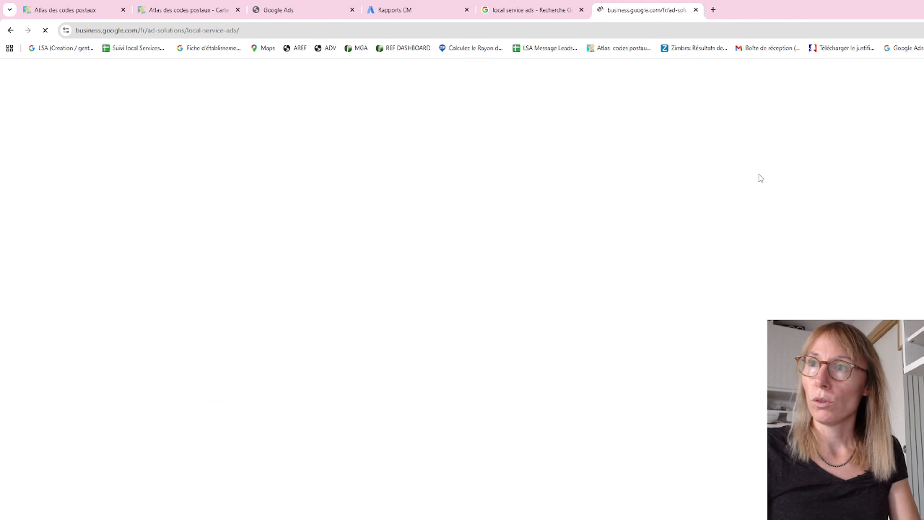
{"action": "scroll", "coordinate": [759, 177], "scroll_direction": "down", "scroll_amount": 10}
{"action": "scroll", "coordinate": [462, 291], "scroll_direction": "down", "scroll_amount": 15}
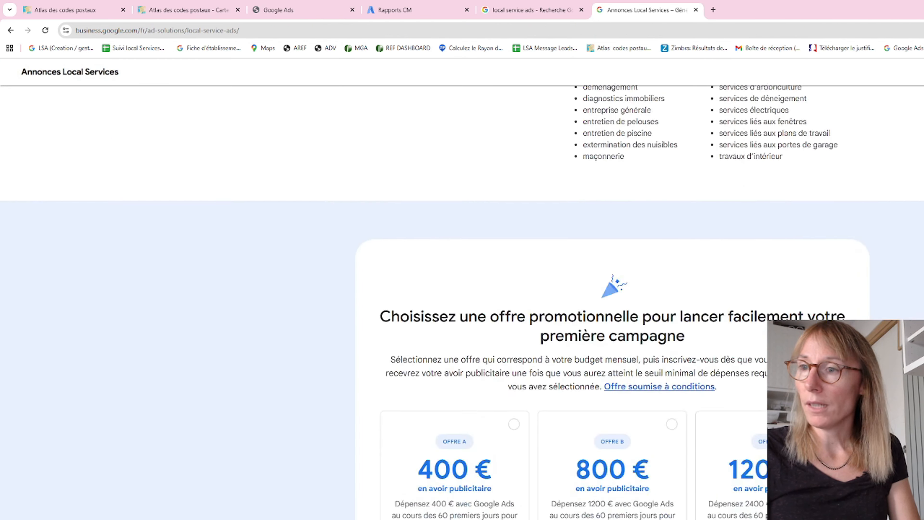
{"action": "scroll", "coordinate": [758, 187], "scroll_direction": "down", "scroll_amount": 8}
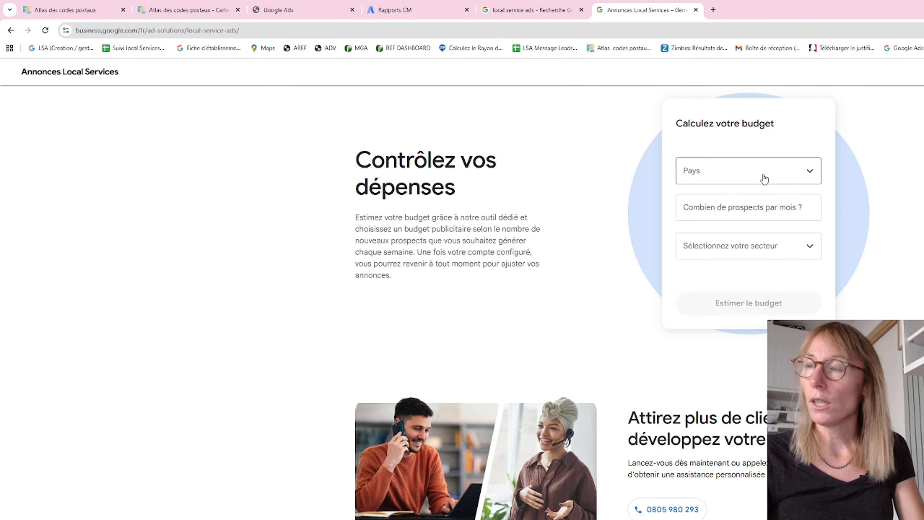
Step: Estimate the advertising budget for 30 leads per month in France with Menuisier as the business sector
{"action": "left_click", "coordinate": [764, 179]}
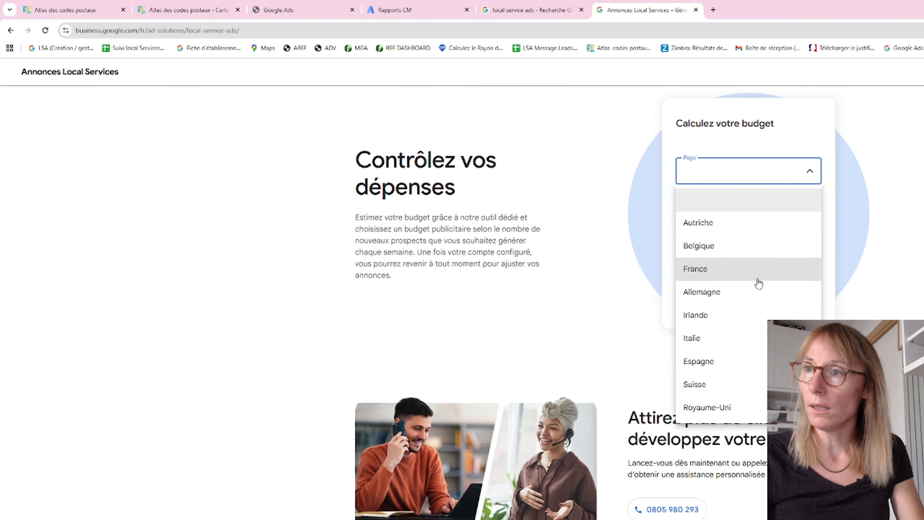
{"action": "left_click", "coordinate": [757, 277]}
{"action": "left_click", "coordinate": [760, 208]}
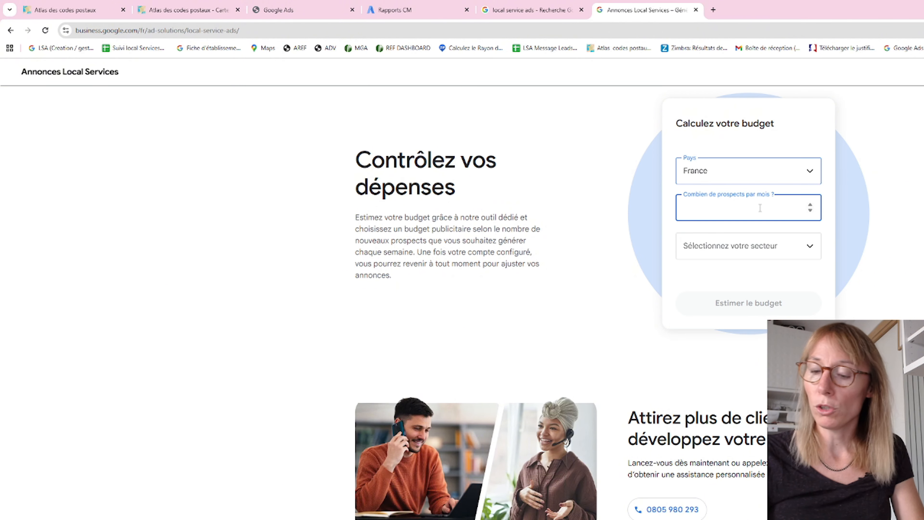
{"action": "type", "text": "30"}
{"action": "left_click", "coordinate": [753, 249]}
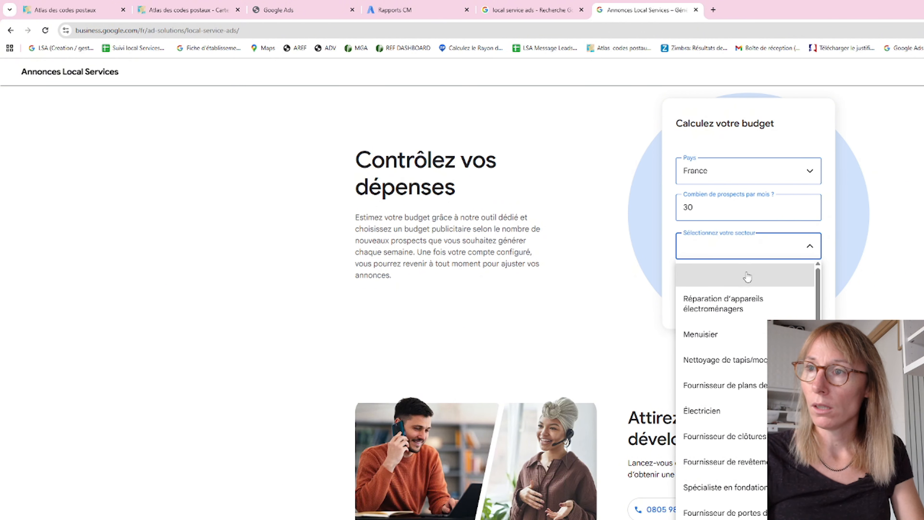
{"action": "left_click", "coordinate": [733, 333]}
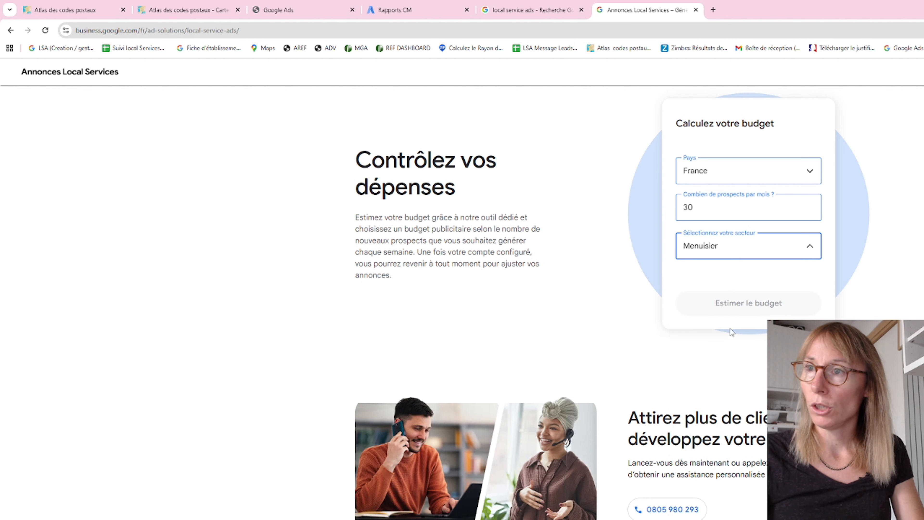
{"action": "left_click", "coordinate": [753, 255]}
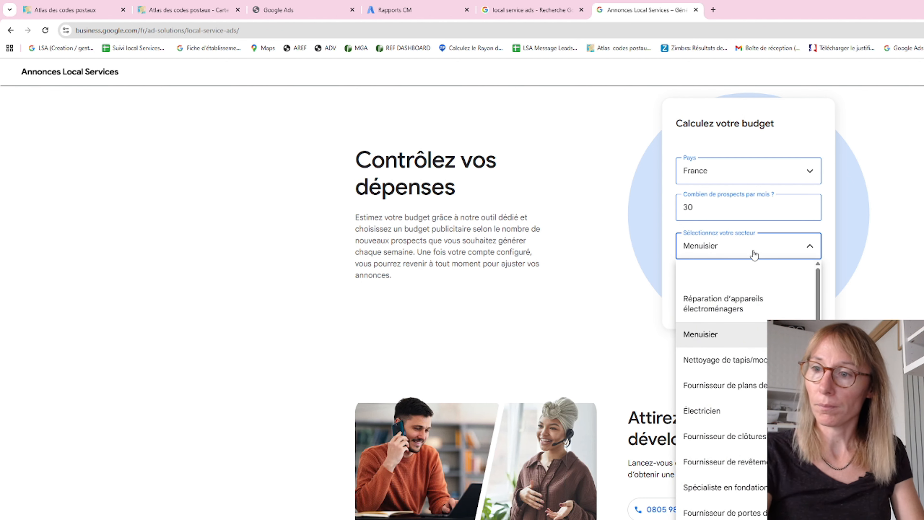
{"action": "left_click", "coordinate": [735, 329]}
{"action": "left_click", "coordinate": [740, 313]}
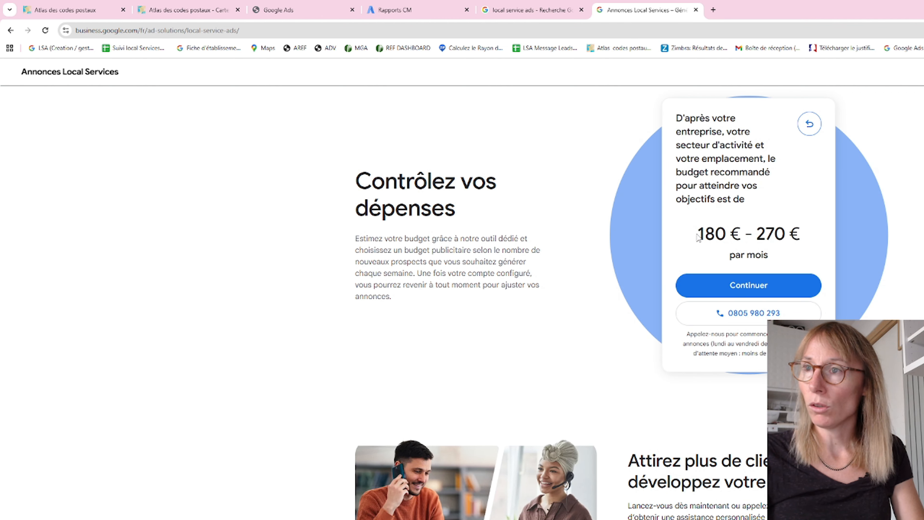
Step: Examine the recommended monthly budget range in the calculator's estimate
{"action": "left_click_drag", "start_coordinate": [697, 234], "coordinate": [791, 233]}
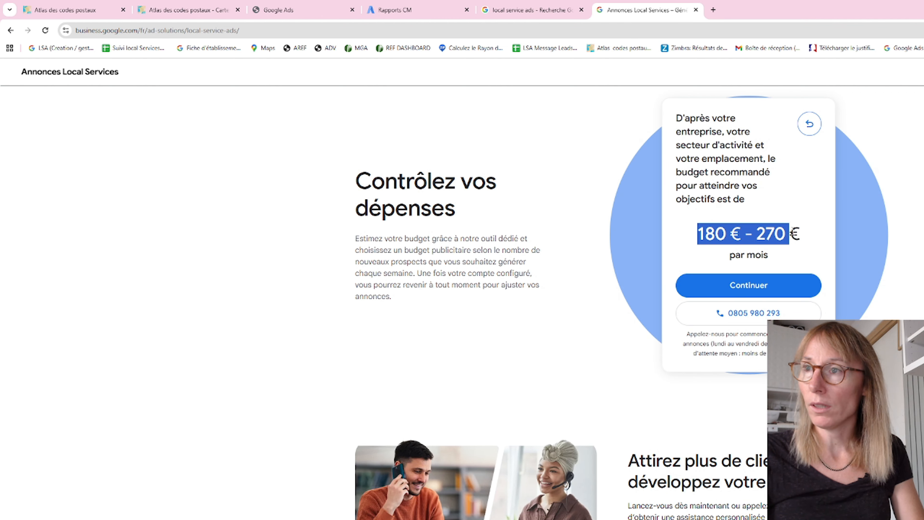
{"action": "left_click", "coordinate": [781, 233]}
{"action": "mouse_move", "coordinate": [786, 234]}
{"action": "left_mouse_down"}
{"action": "mouse_move", "coordinate": [693, 235]}
{"action": "mouse_move", "coordinate": [787, 235]}
{"action": "left_mouse_up"}
{"action": "left_click", "coordinate": [699, 232]}
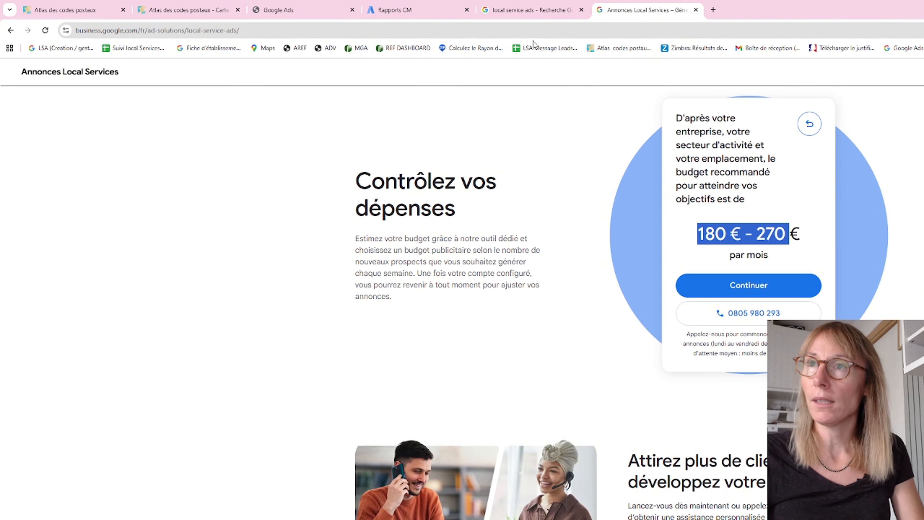
Step: Return to the manager account report and review the active accounts' weekly budgets, billed leads and calls for August 2025
{"action": "left_click", "coordinate": [534, 9]}
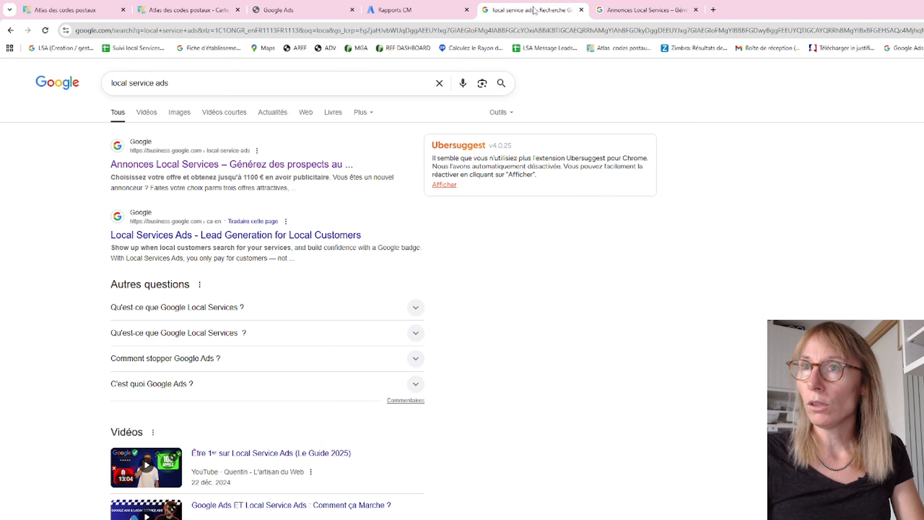
{"action": "left_click", "coordinate": [456, 7]}
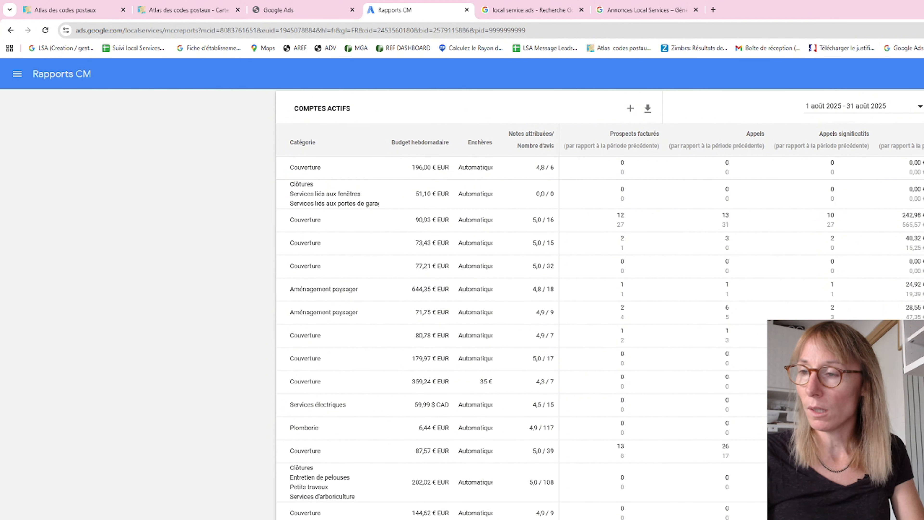
{"action": "scroll", "coordinate": [509, 306], "scroll_direction": "down", "scroll_amount": 1}
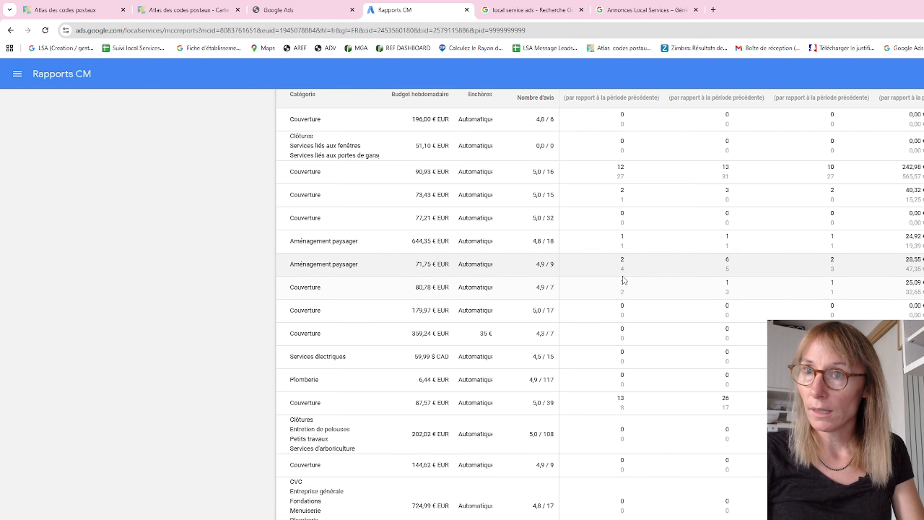
{"action": "scroll", "coordinate": [633, 288], "scroll_direction": "up", "scroll_amount": 2}
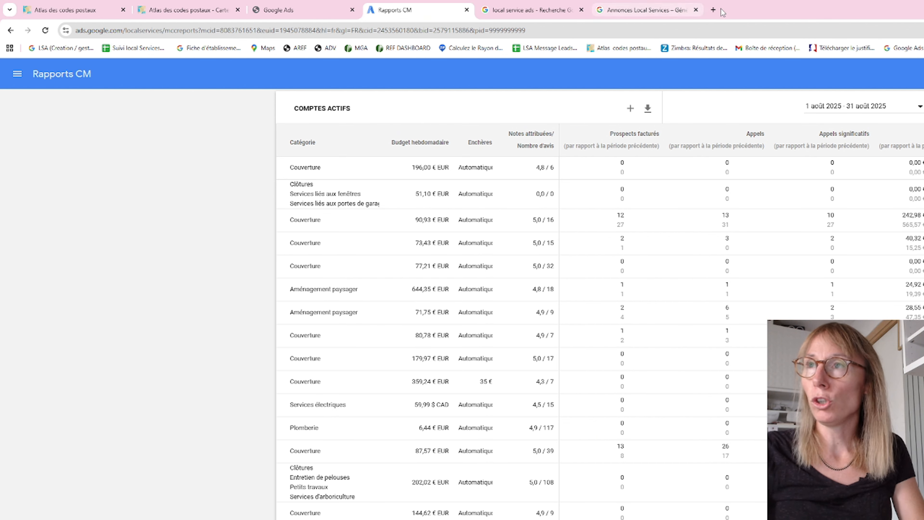
Step: Search Google for "couvreur toulouse" in a new tab and reveal the phone numbers of the first two sponsored roofers
{"action": "left_click", "coordinate": [713, 10]}
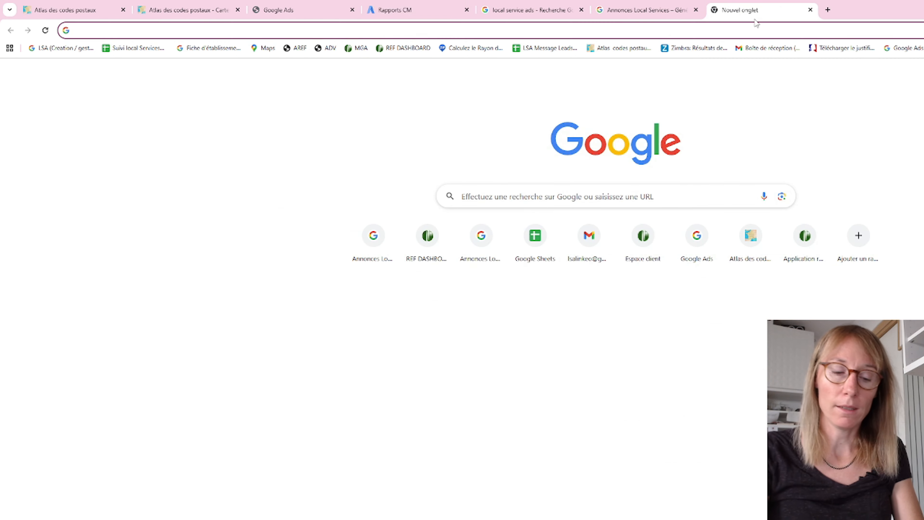
{"action": "type", "text": "couve"}
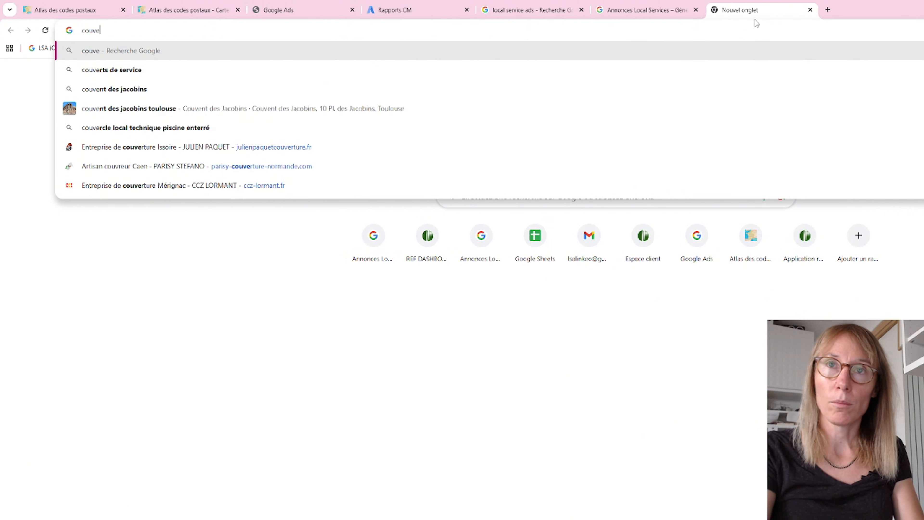
{"action": "key", "text": "BackSpace"}
{"action": "type", "text": "reur toulouse"}
{"action": "key", "text": "Return"}
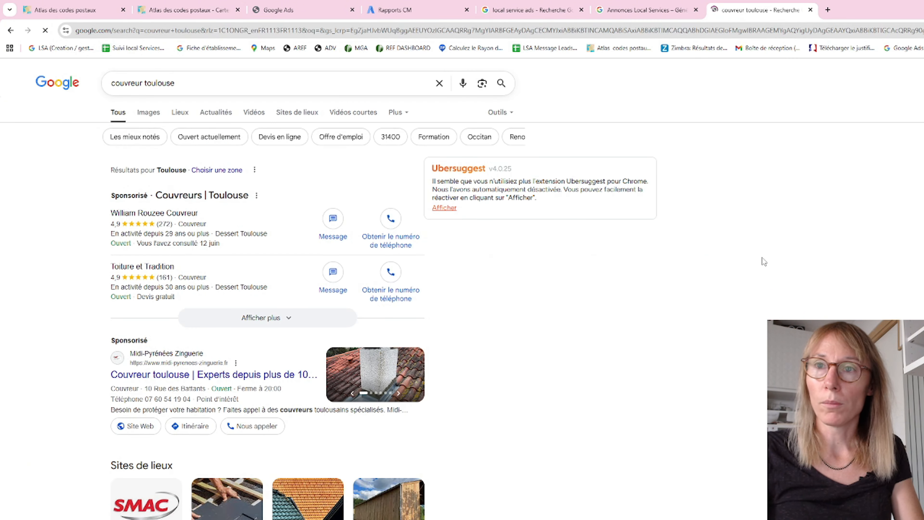
{"action": "left_click", "coordinate": [382, 226]}
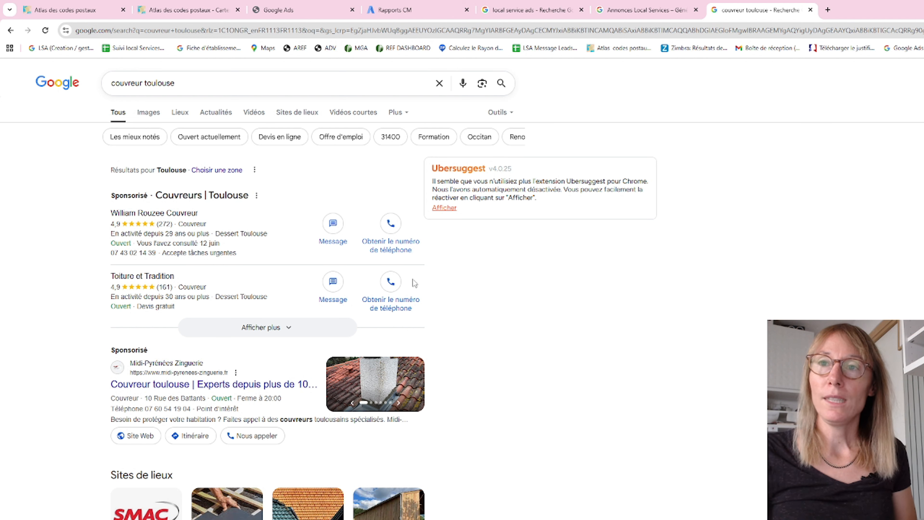
{"action": "left_click", "coordinate": [407, 282]}
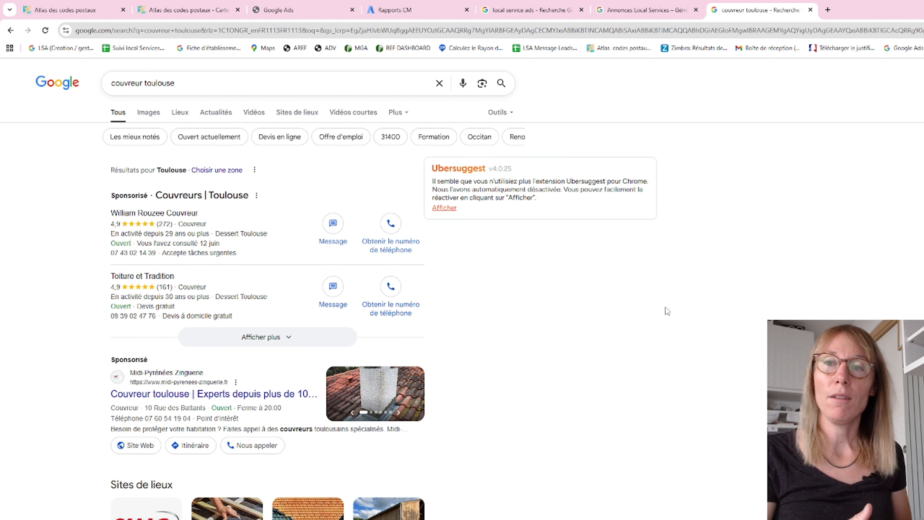